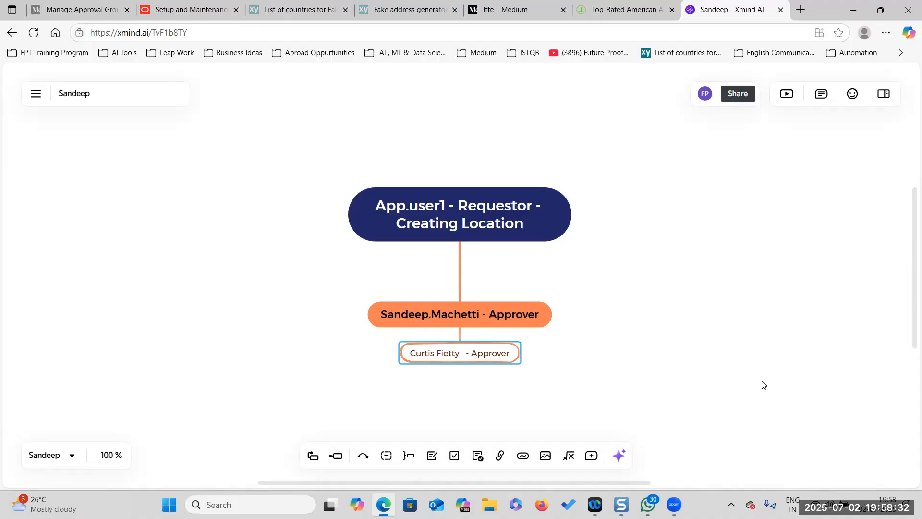
Step: Add a subtopic under the second approver and name it after the new third approver
{"action": "right_click", "coordinate": [495, 353]}
{"action": "key", "text": "Escape"}
{"action": "left_click", "coordinate": [336, 456]}
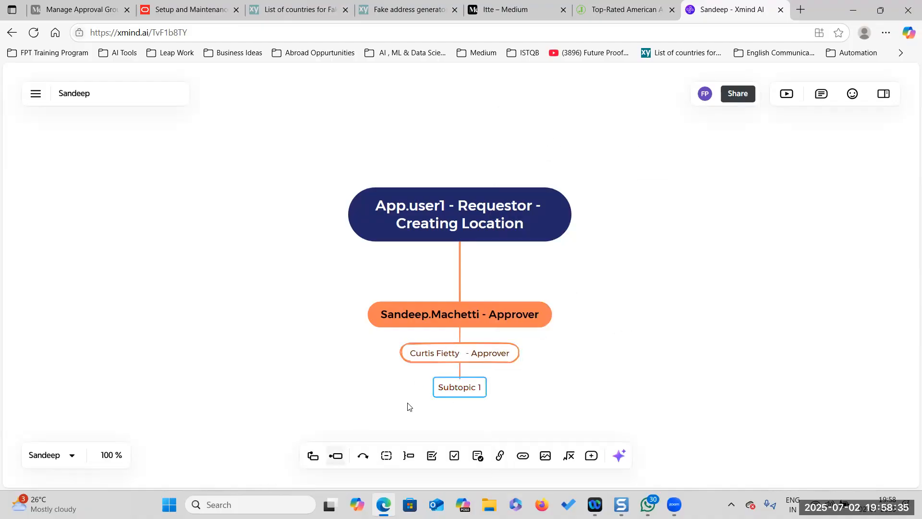
{"action": "double_click", "coordinate": [473, 388]}
{"action": "key", "text": "BackSpace"}
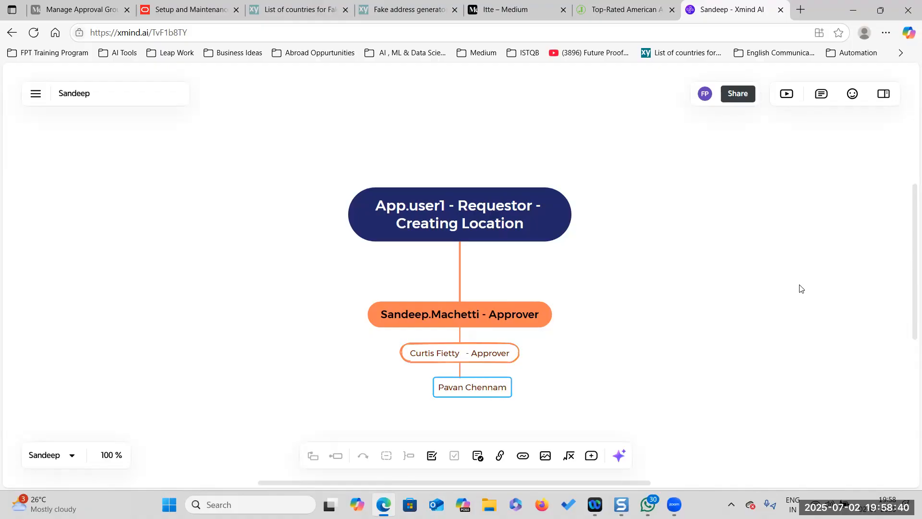
{"action": "left_click", "coordinate": [848, 266]}
Step: Give the new approver topic a Thin border in the Format panel
{"action": "left_click", "coordinate": [491, 387]}
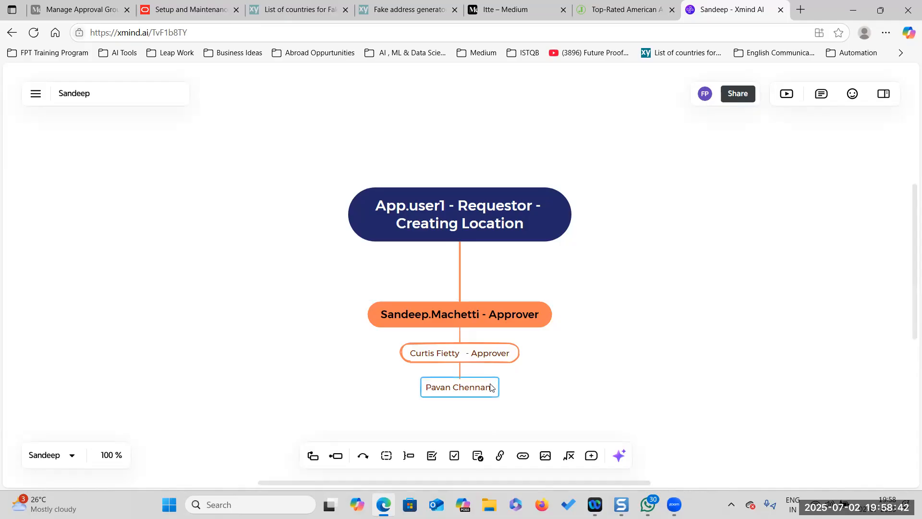
{"action": "left_click", "coordinate": [884, 95]}
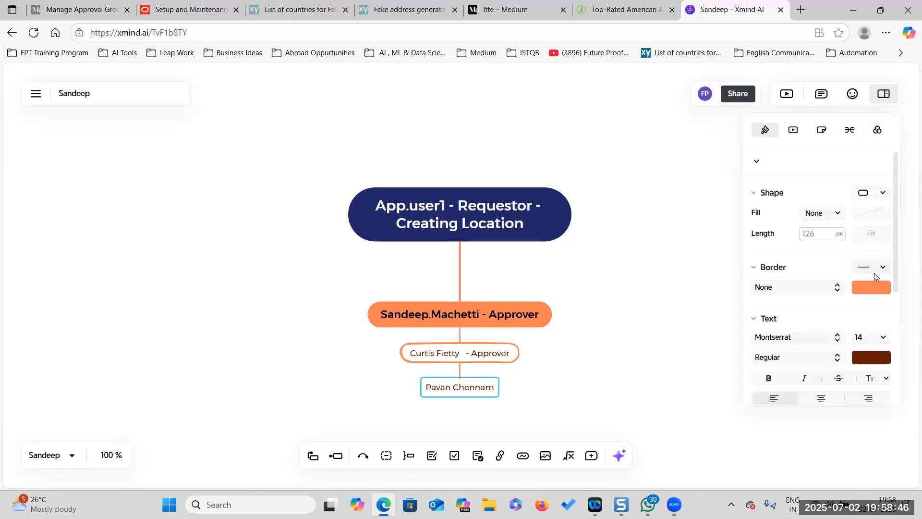
{"action": "left_click", "coordinate": [884, 269]}
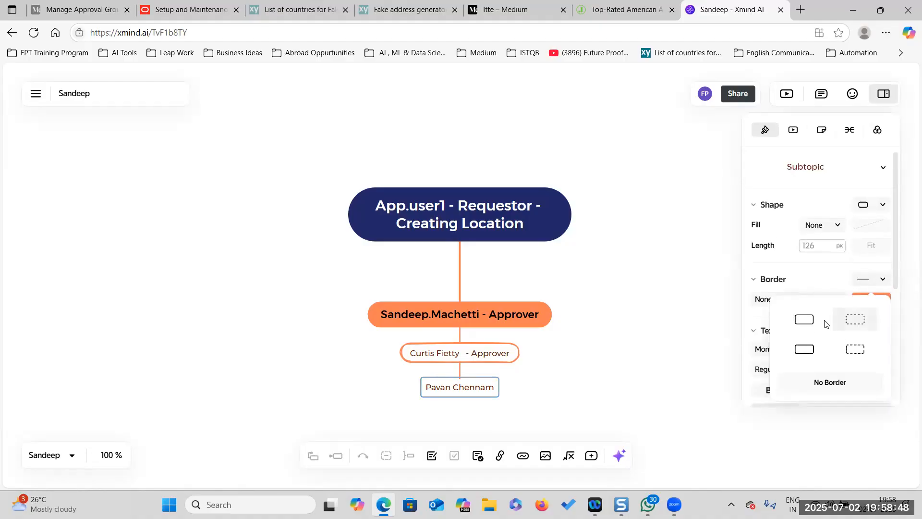
{"action": "left_click", "coordinate": [805, 319]}
Step: Review the chain by stepping from the requestor through the first and second approver topics
{"action": "left_click", "coordinate": [451, 296]}
{"action": "left_click", "coordinate": [474, 223]}
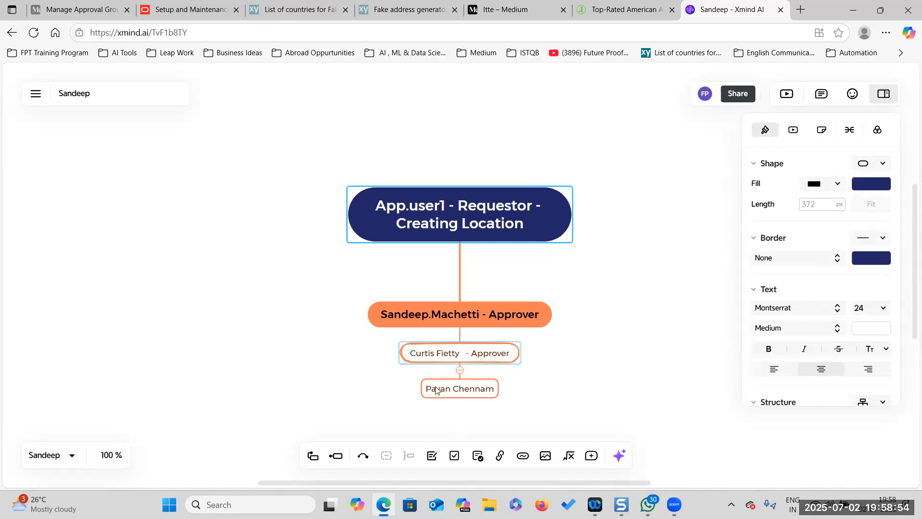
{"action": "left_click", "coordinate": [388, 319]}
{"action": "key", "text": "Down"}
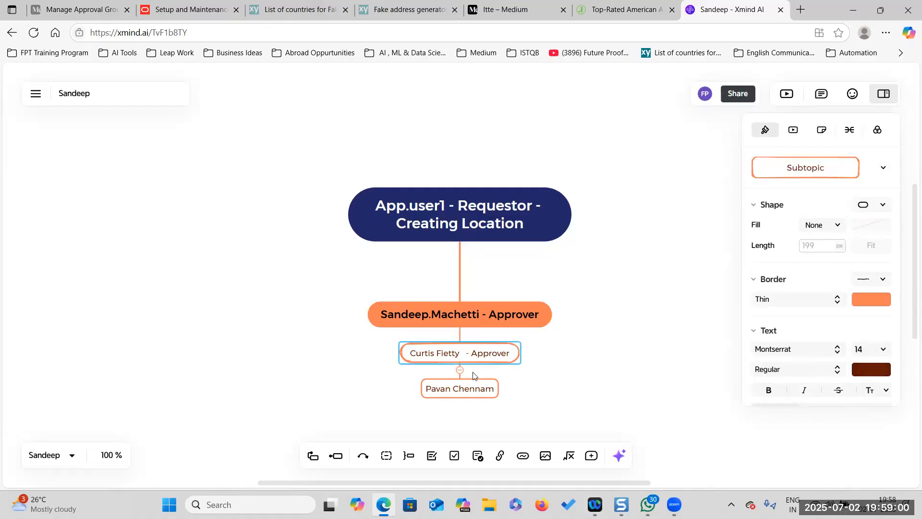
{"action": "left_click", "coordinate": [470, 388]}
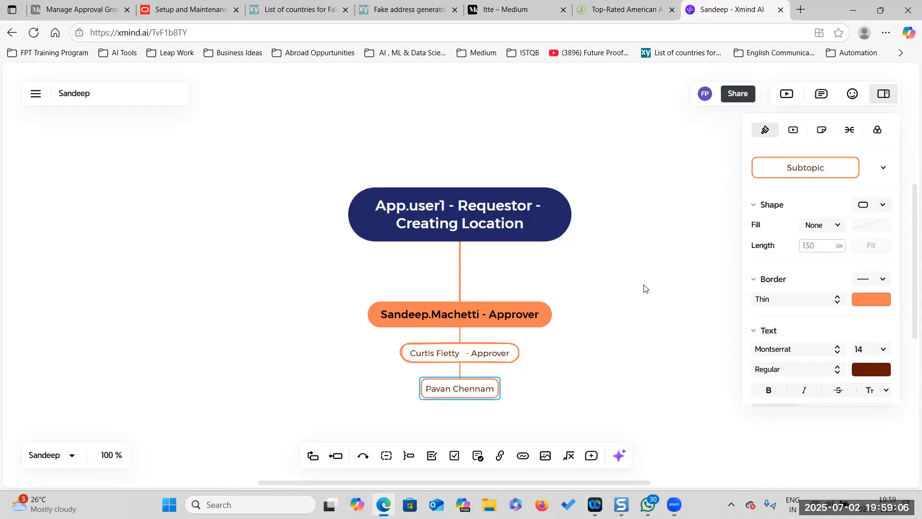
{"action": "left_click", "coordinate": [525, 312]}
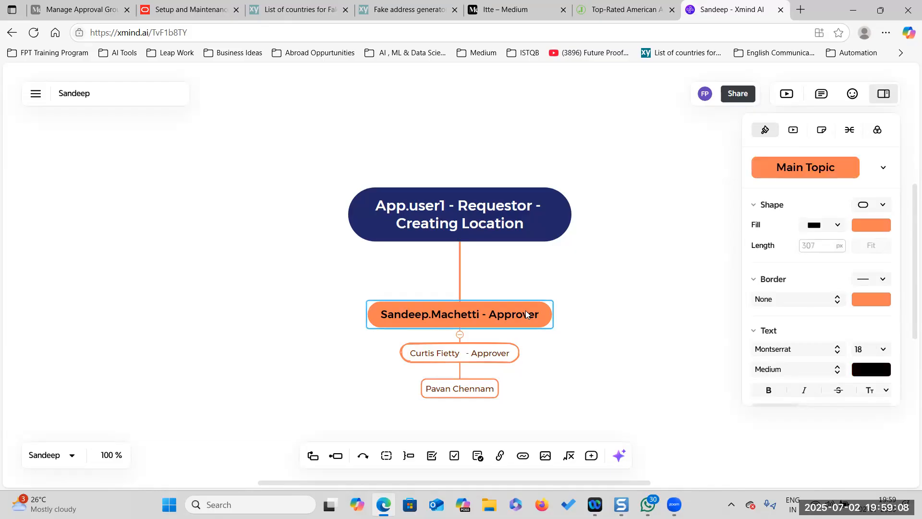
{"action": "left_click", "coordinate": [491, 361]}
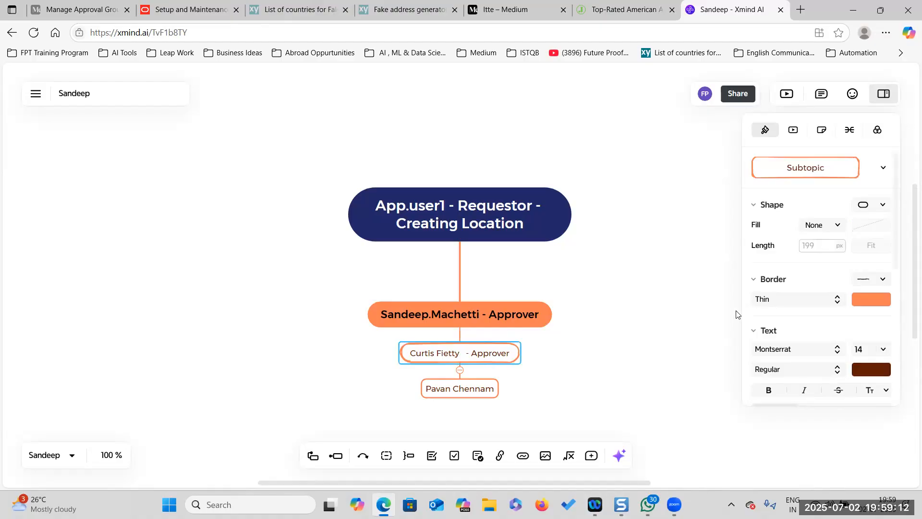
{"action": "left_click", "coordinate": [456, 393]}
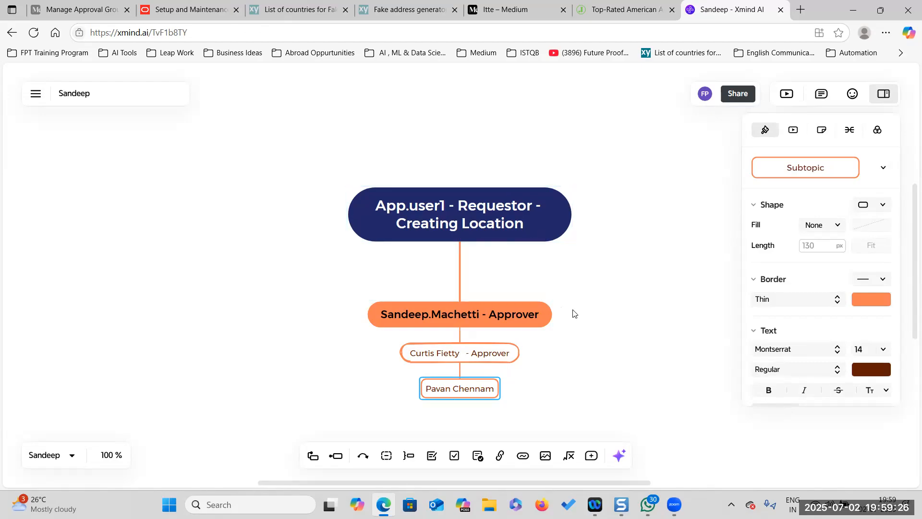
{"action": "left_click", "coordinate": [481, 224]}
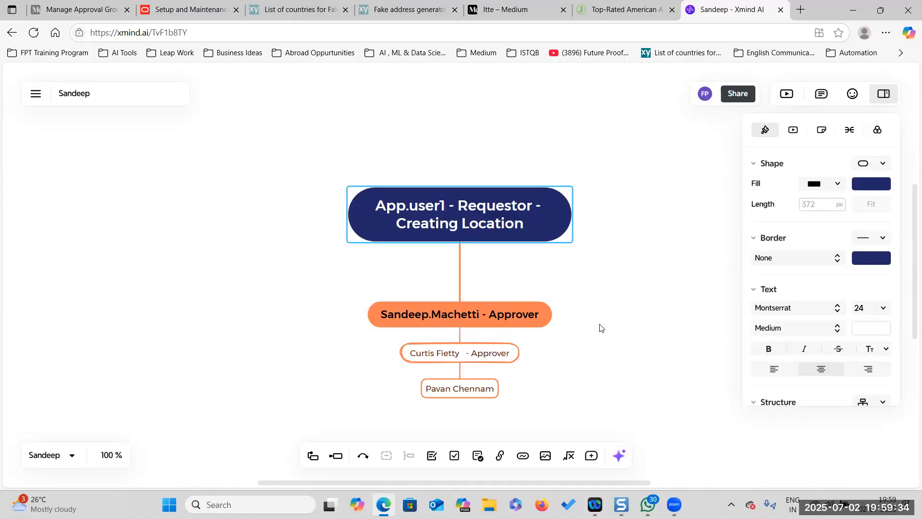
{"action": "left_click", "coordinate": [669, 267]}
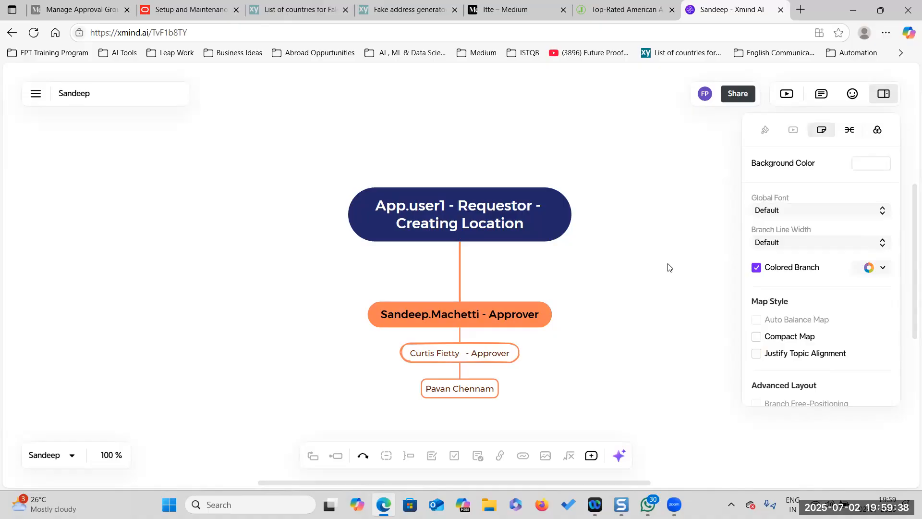
Step: Review the approval chain map once more, then go back to the Oracle Setup and Maintenance page
{"action": "left_click", "coordinate": [195, 11]}
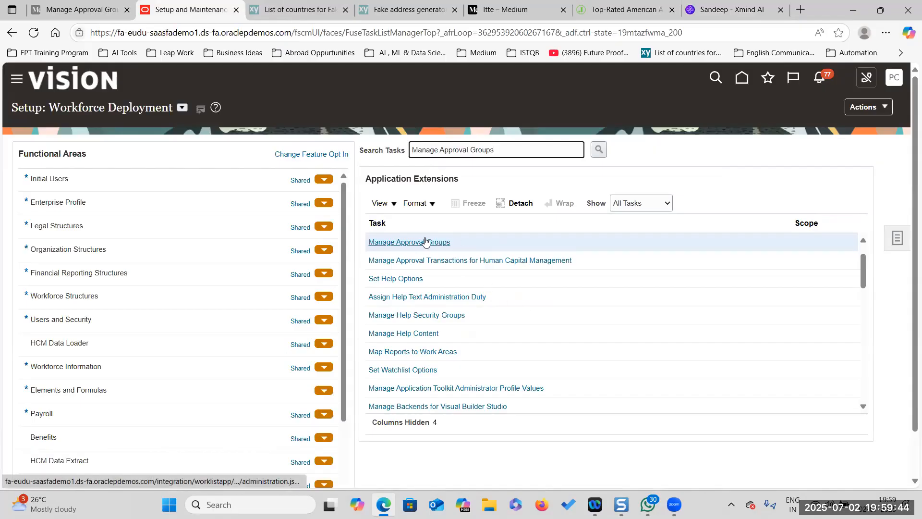
{"action": "left_click", "coordinate": [732, 11]}
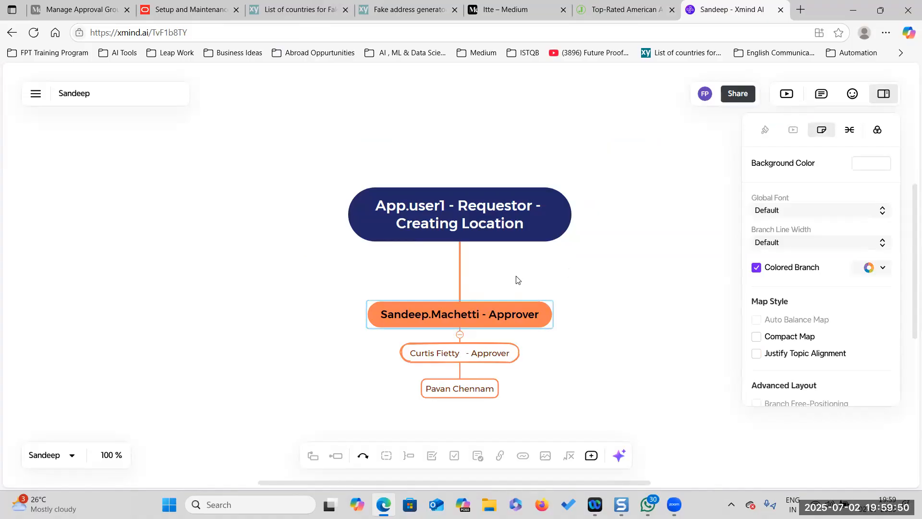
{"action": "left_click", "coordinate": [523, 313]}
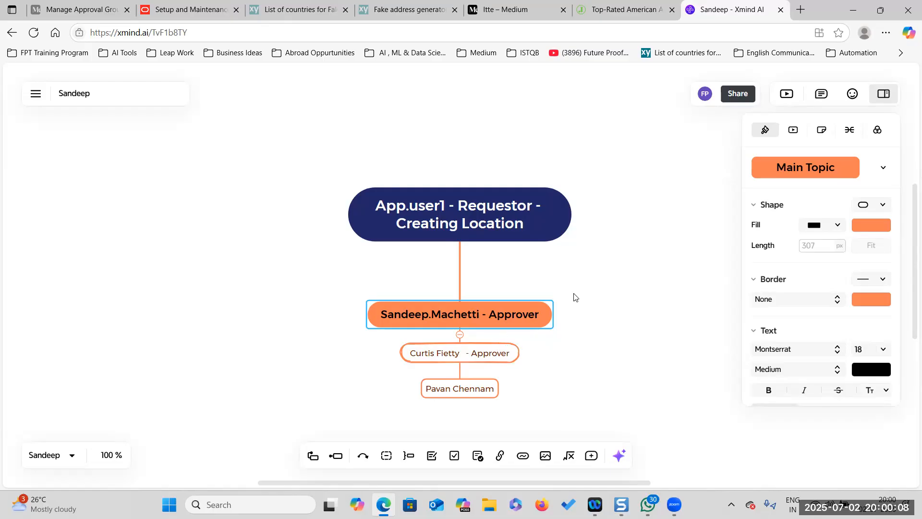
{"action": "left_click", "coordinate": [606, 269]}
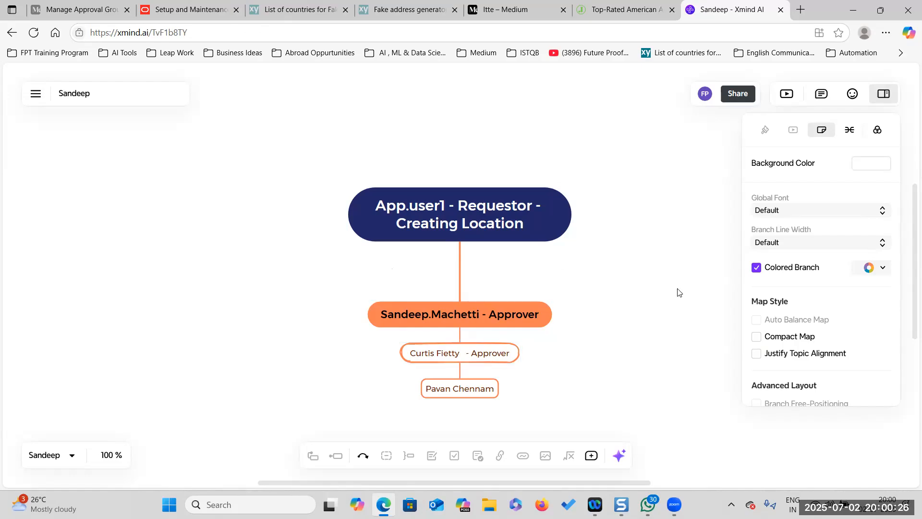
{"action": "key", "text": "alt+Tab"}
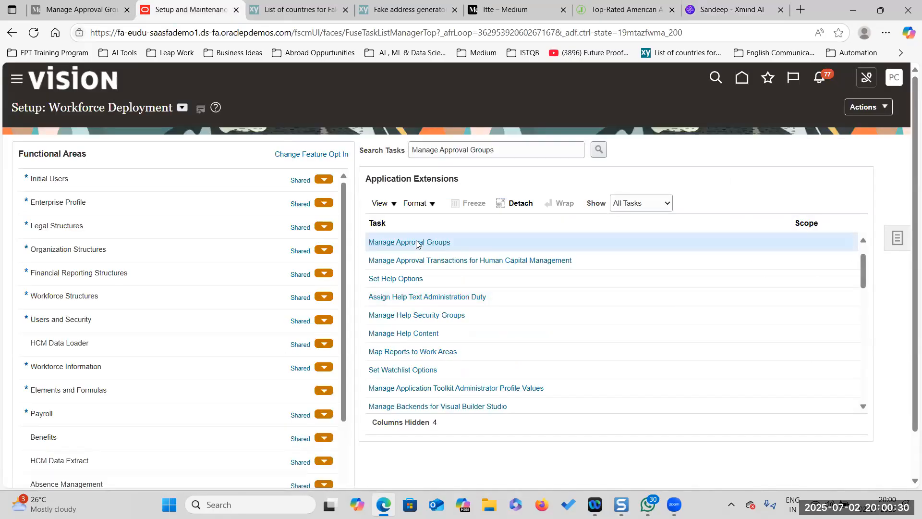
Step: Launch Manage Approval Groups and show the Approval Groups page in BPM Worklist
{"action": "left_click", "coordinate": [400, 242]}
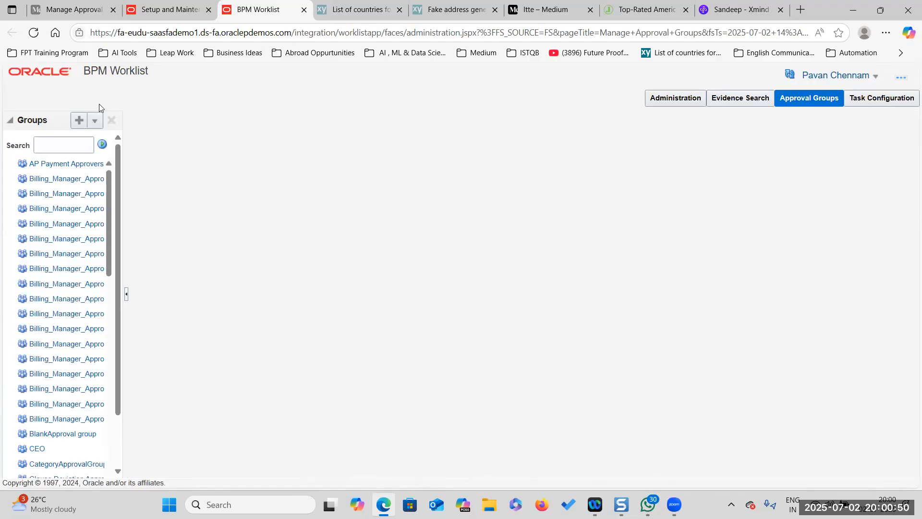
{"action": "left_click", "coordinate": [818, 100]}
Step: Create a group renamed from 'untitled' to 'FPT Approval Group' and open Add to Group for members
{"action": "left_click", "coordinate": [80, 121]}
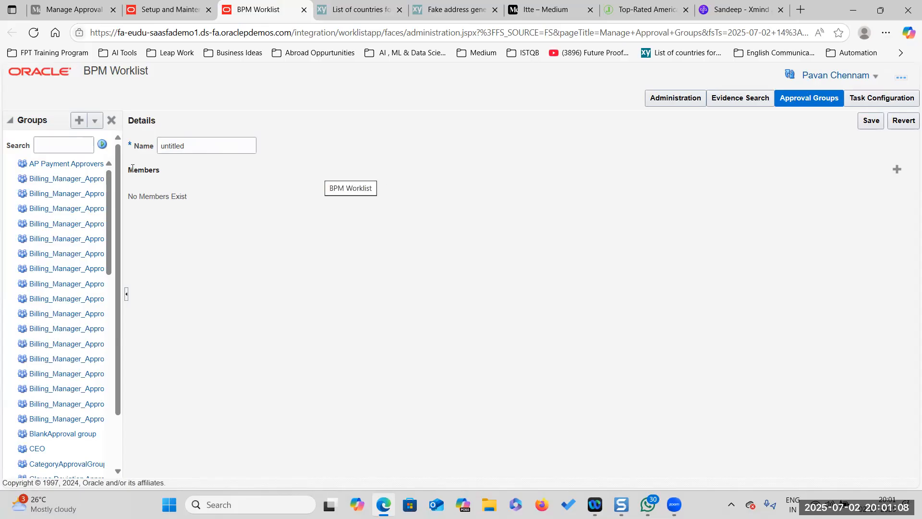
{"action": "double_click", "coordinate": [194, 145]}
{"action": "key", "text": "BackSpace"}
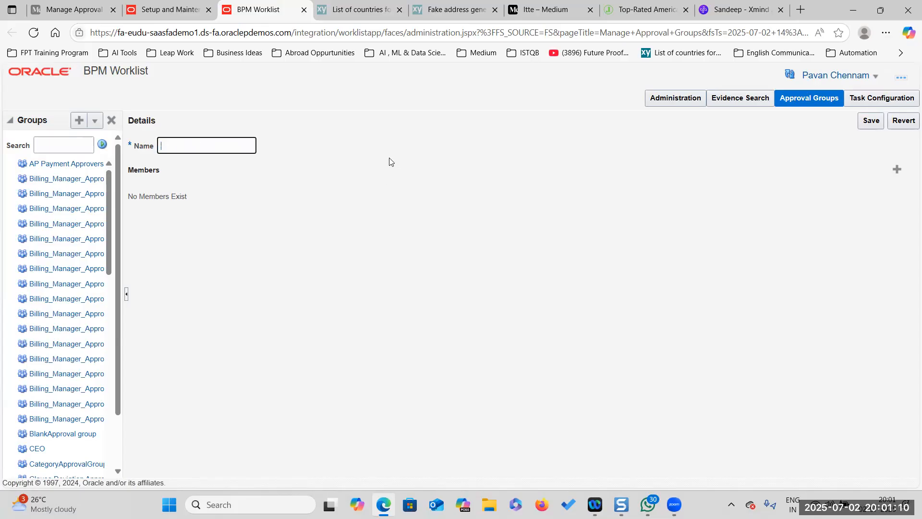
{"action": "type", "text": "FPT Approval Group"}
{"action": "left_click", "coordinate": [133, 213]}
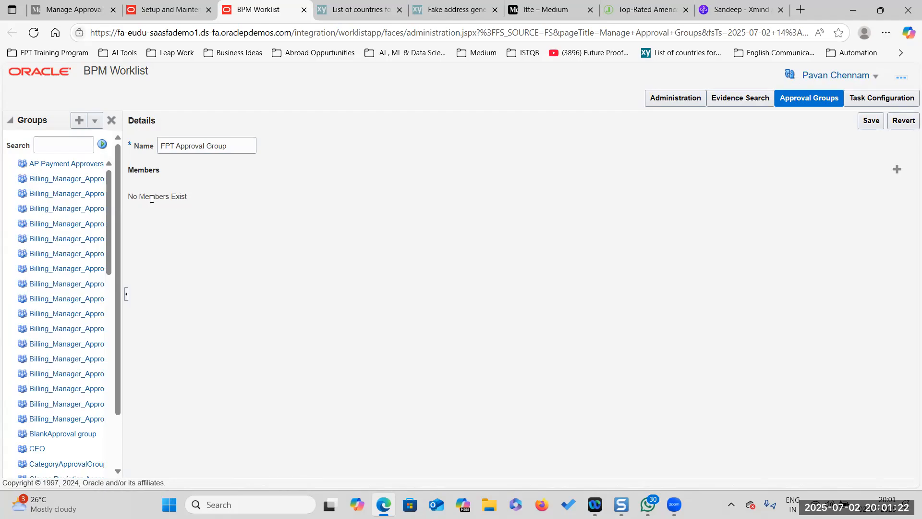
{"action": "left_click", "coordinate": [897, 170]}
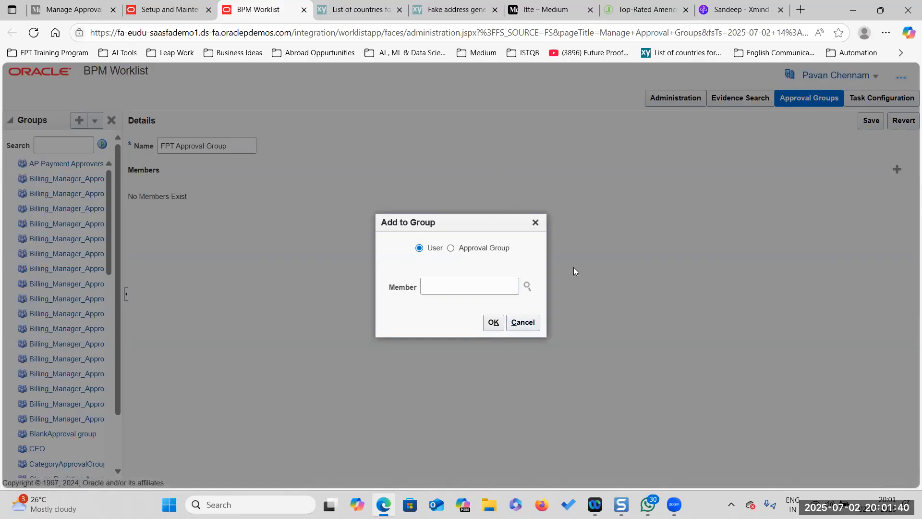
Step: Search the Identity Browser by the first approver's user ID and add that user as a member
{"action": "left_click", "coordinate": [527, 287]}
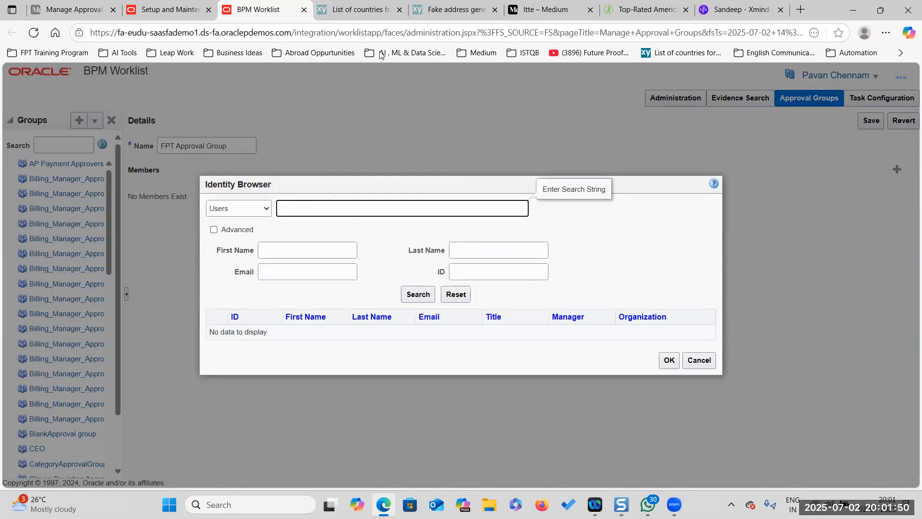
{"action": "left_click", "coordinate": [719, 11]}
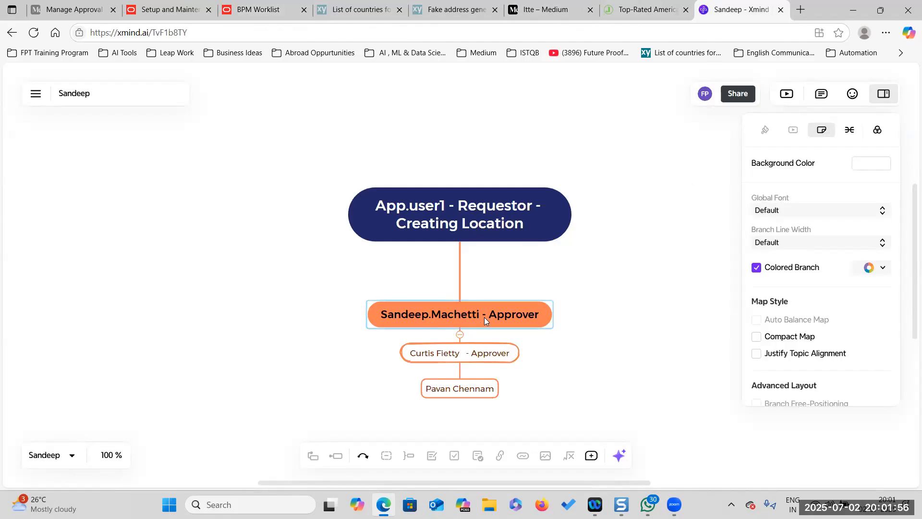
{"action": "left_click", "coordinate": [264, 14]}
{"action": "left_click", "coordinate": [300, 245]}
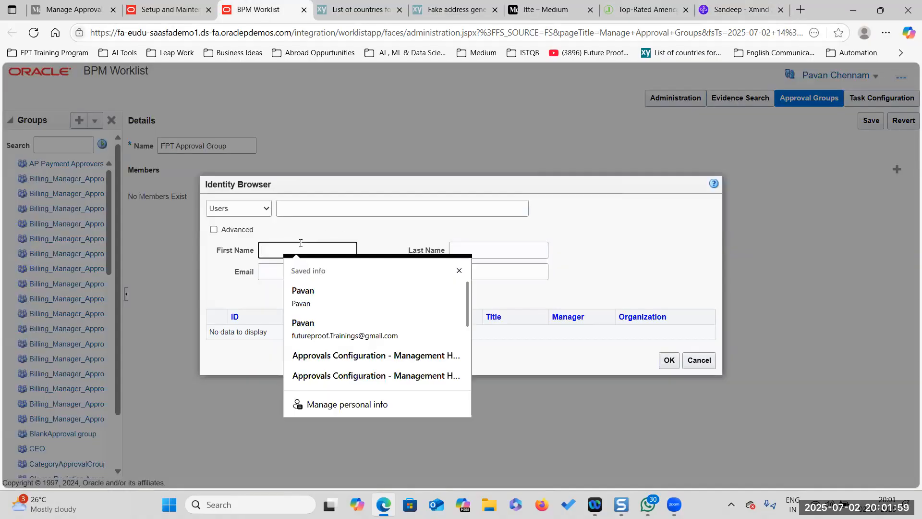
{"action": "left_click", "coordinate": [295, 203]}
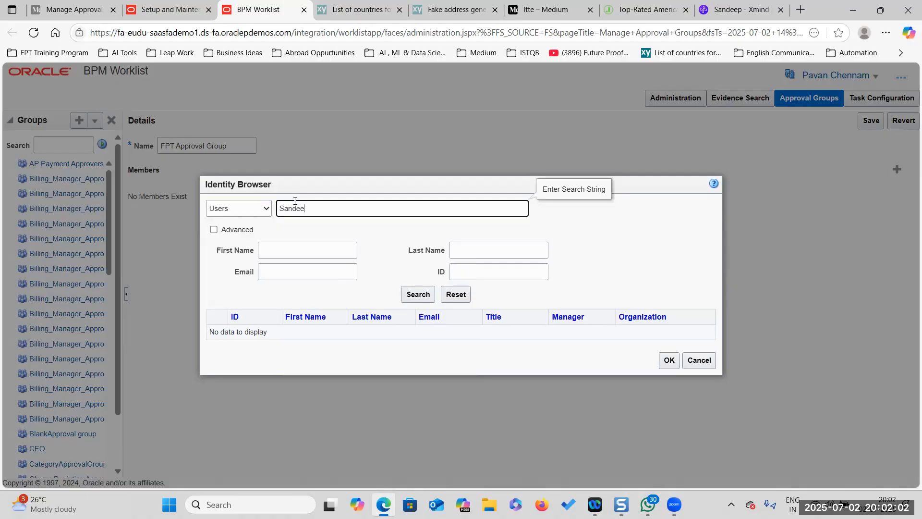
{"action": "left_click", "coordinate": [416, 294]}
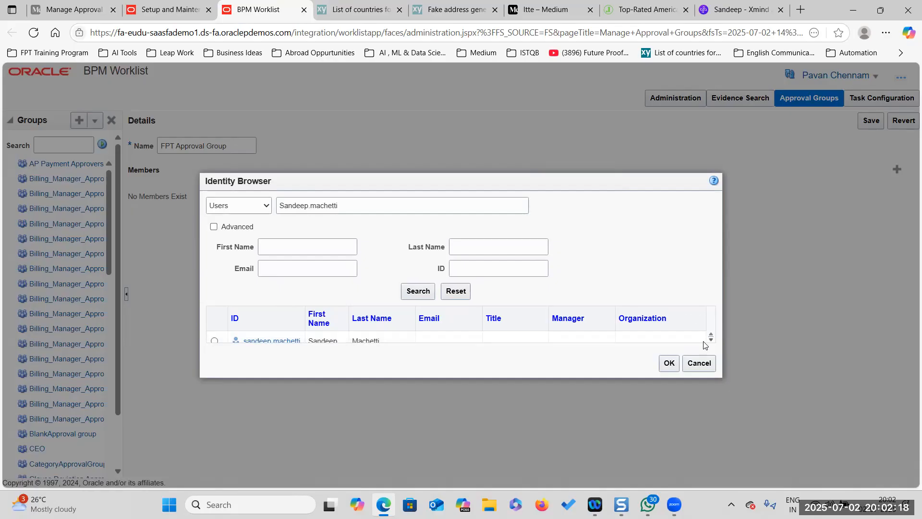
{"action": "left_click", "coordinate": [214, 341]}
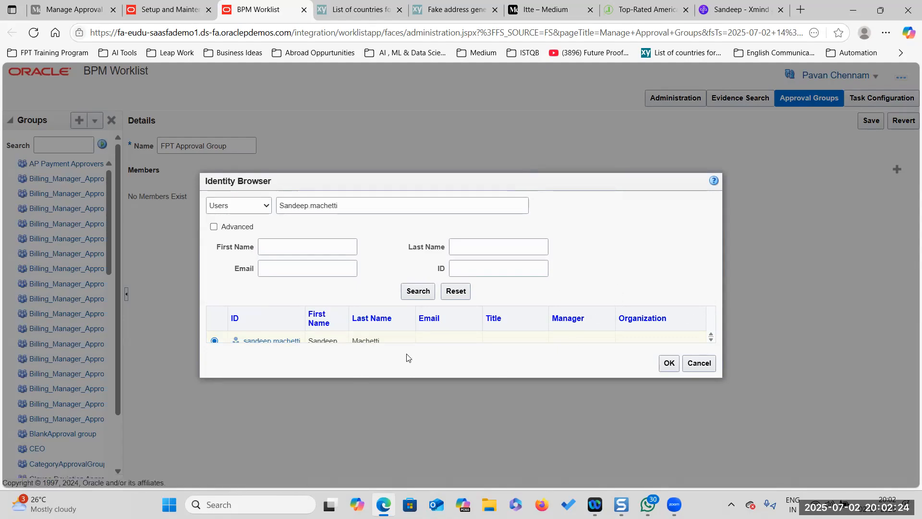
{"action": "left_click", "coordinate": [670, 363]}
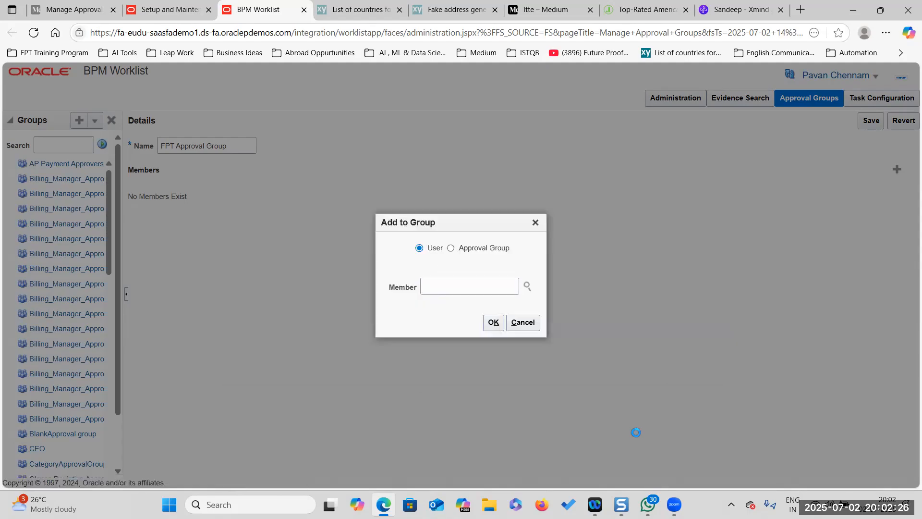
{"action": "left_click", "coordinate": [493, 323]}
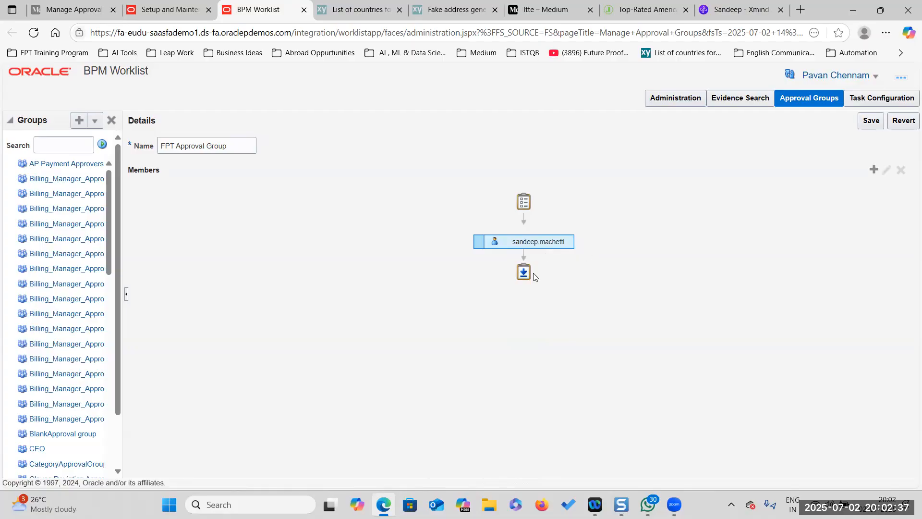
Step: Add a new member slot below the existing member and open its user lookup
{"action": "left_click", "coordinate": [555, 247]}
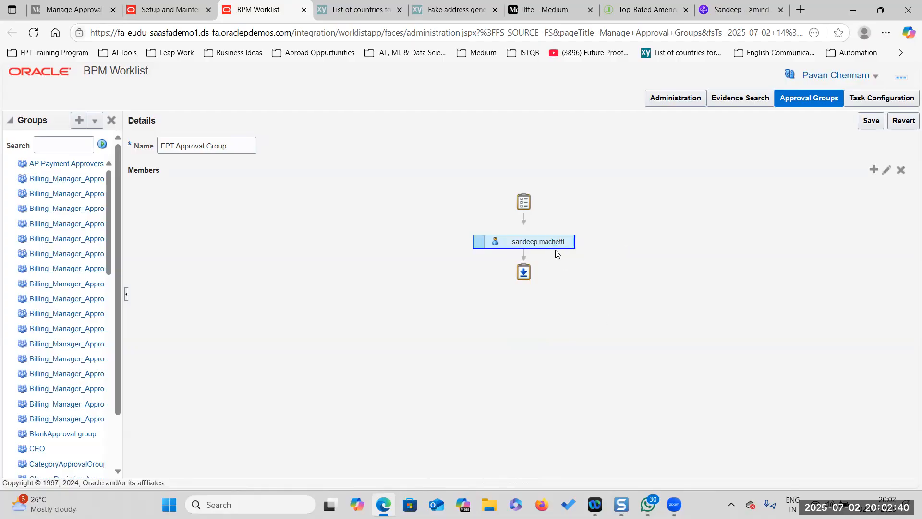
{"action": "left_click", "coordinate": [887, 170]}
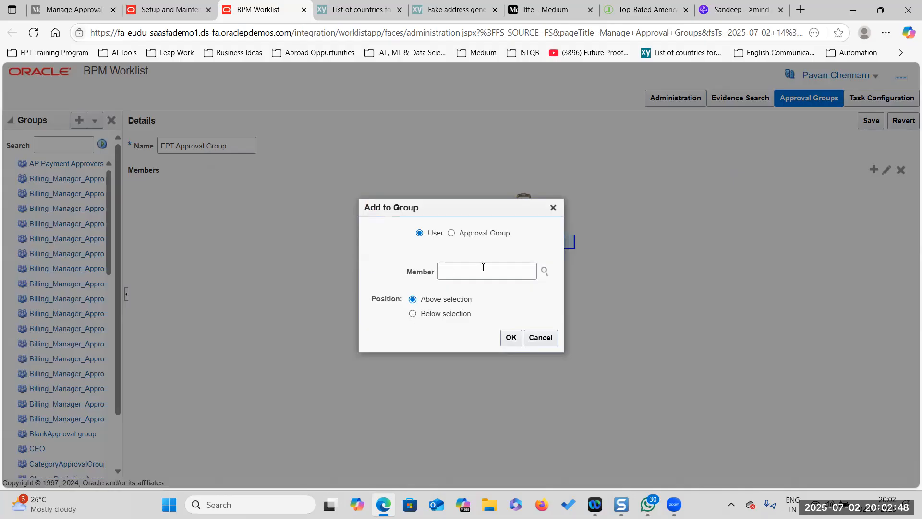
{"action": "left_click", "coordinate": [413, 315]}
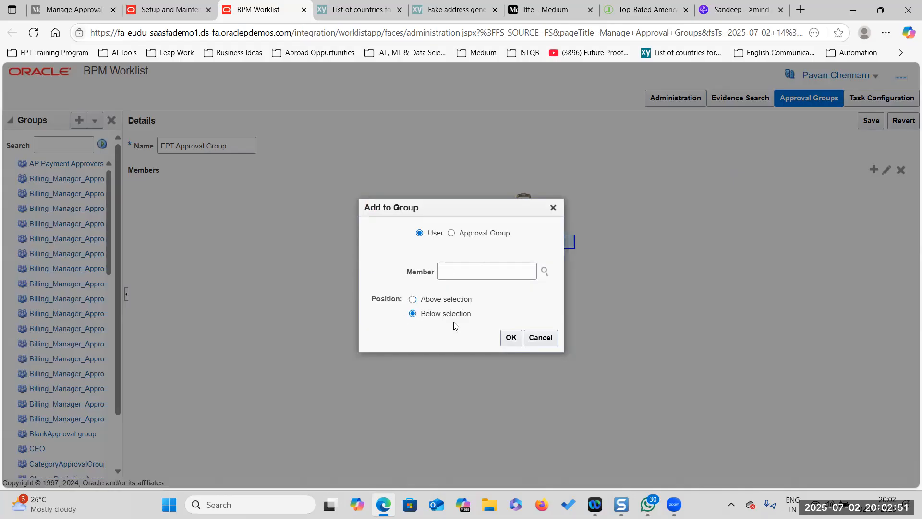
{"action": "left_click", "coordinate": [545, 272]}
{"action": "left_click", "coordinate": [740, 10]}
{"action": "left_click", "coordinate": [469, 355]}
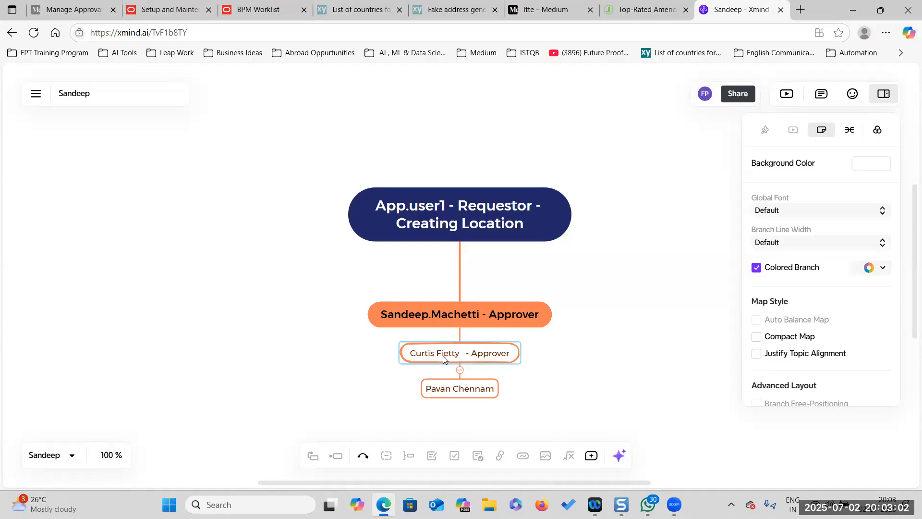
{"action": "left_click", "coordinate": [262, 11]}
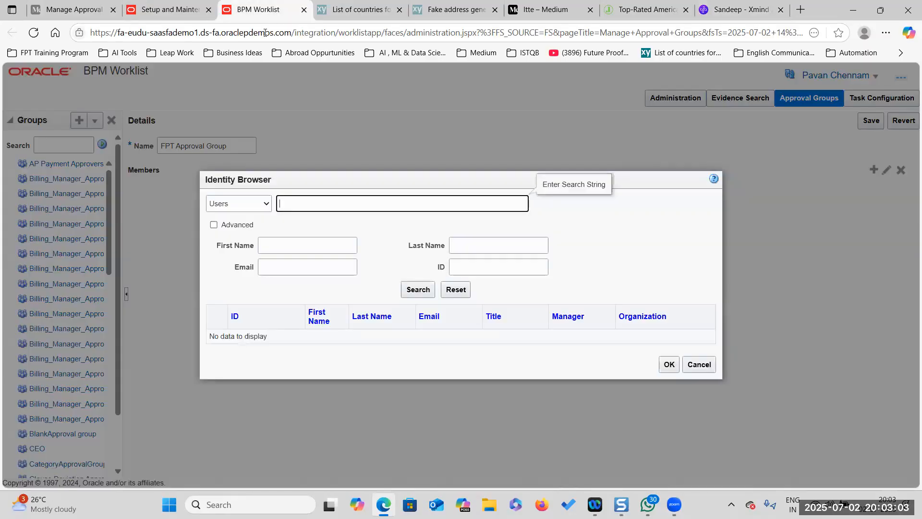
Step: Search users by first name, pick the second approver, and confirm them as a member
{"action": "left_click", "coordinate": [281, 244]}
{"action": "type", "text": "curtis"}
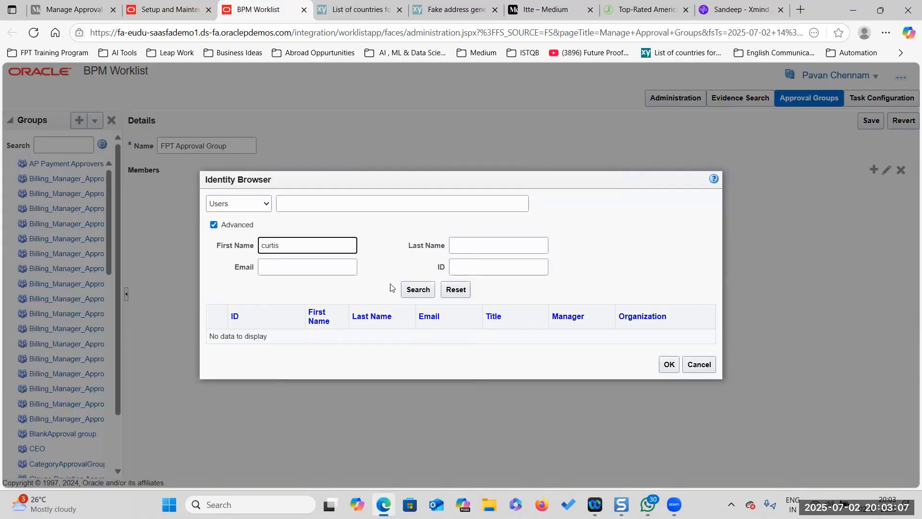
{"action": "left_click", "coordinate": [418, 289]}
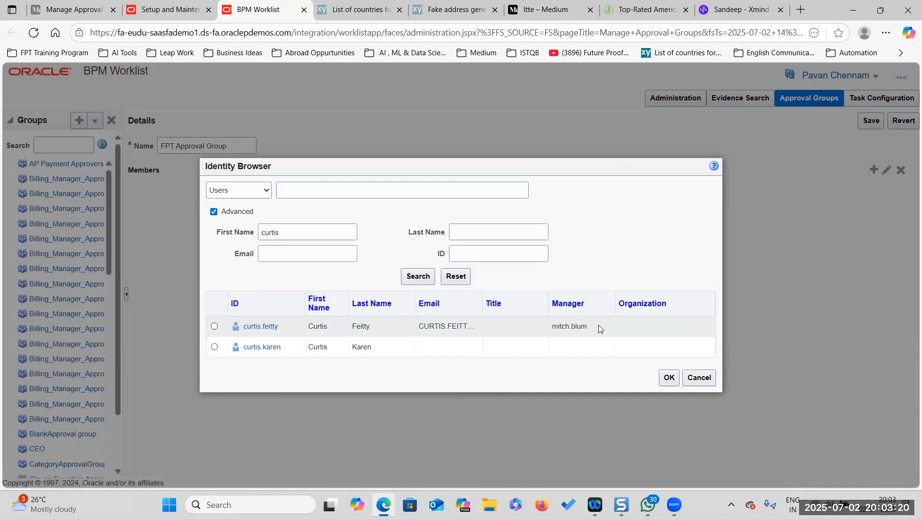
{"action": "left_click", "coordinate": [739, 10]}
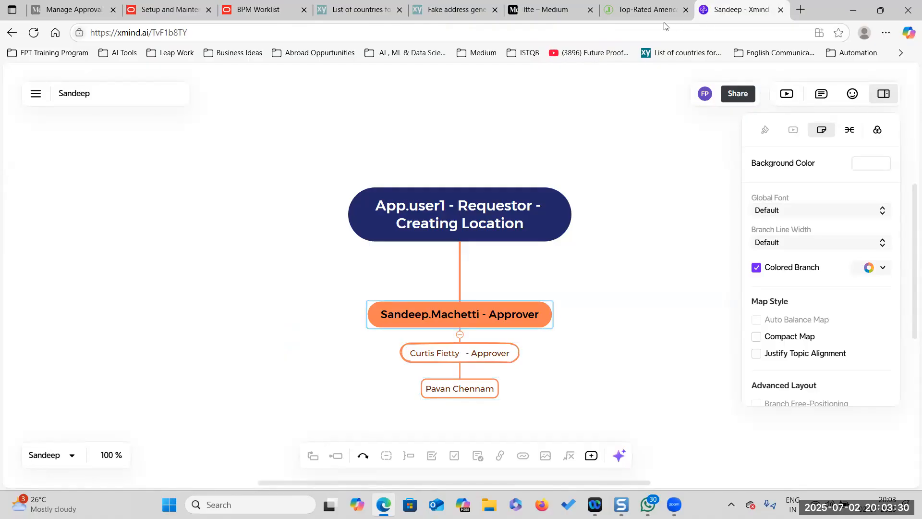
{"action": "left_click", "coordinate": [267, 9]}
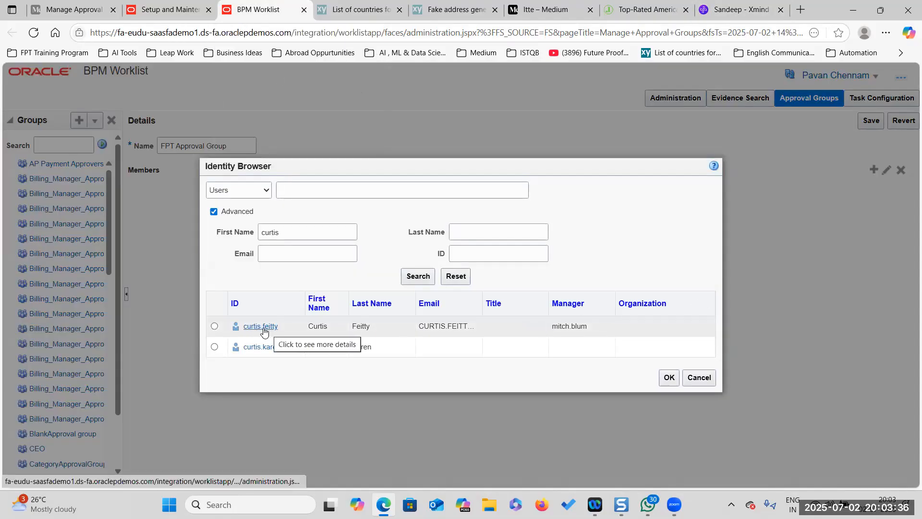
{"action": "left_click", "coordinate": [735, 18]}
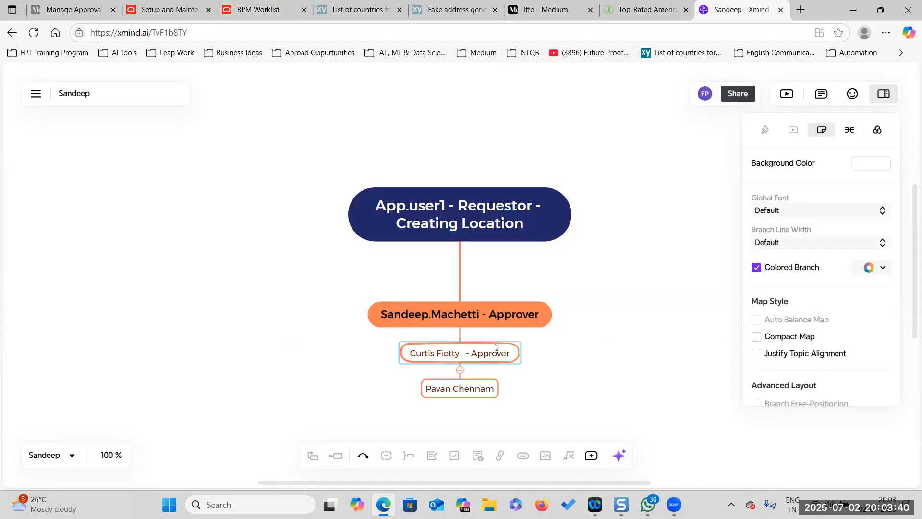
{"action": "left_click", "coordinate": [467, 390]}
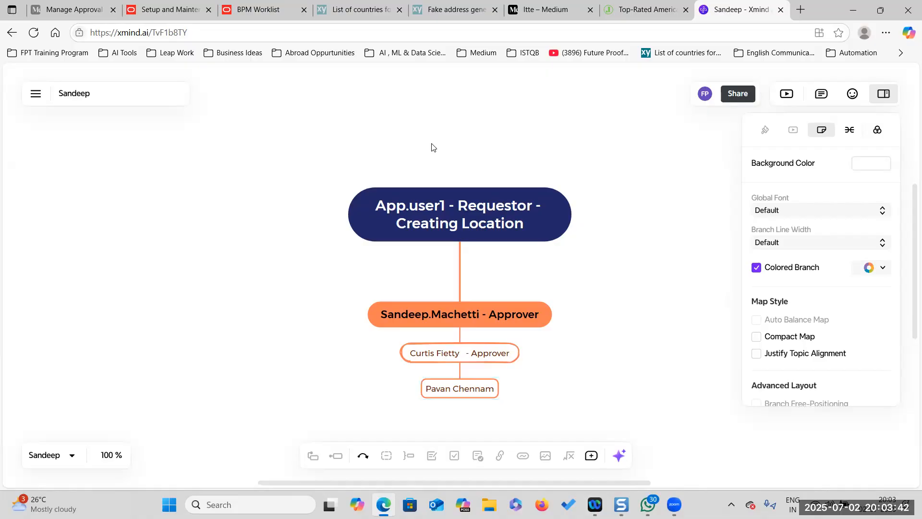
{"action": "left_click", "coordinate": [250, 9]}
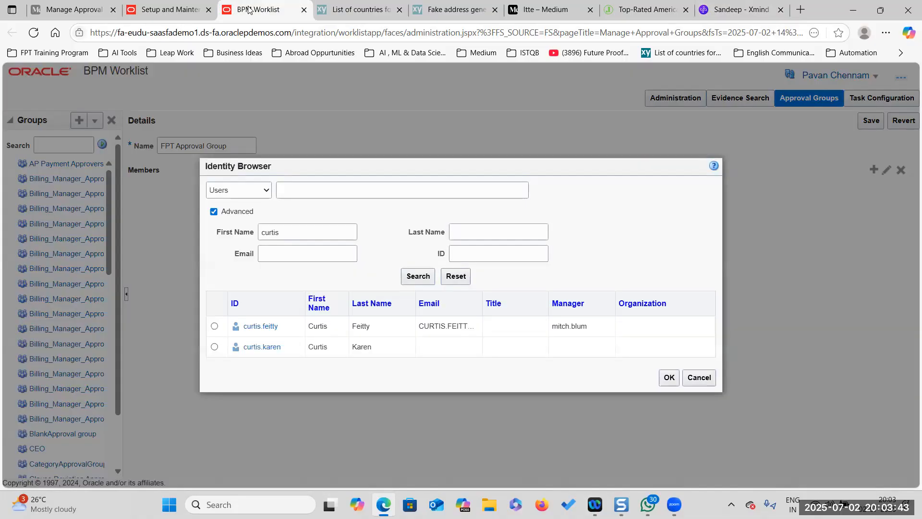
{"action": "left_click", "coordinate": [215, 326]}
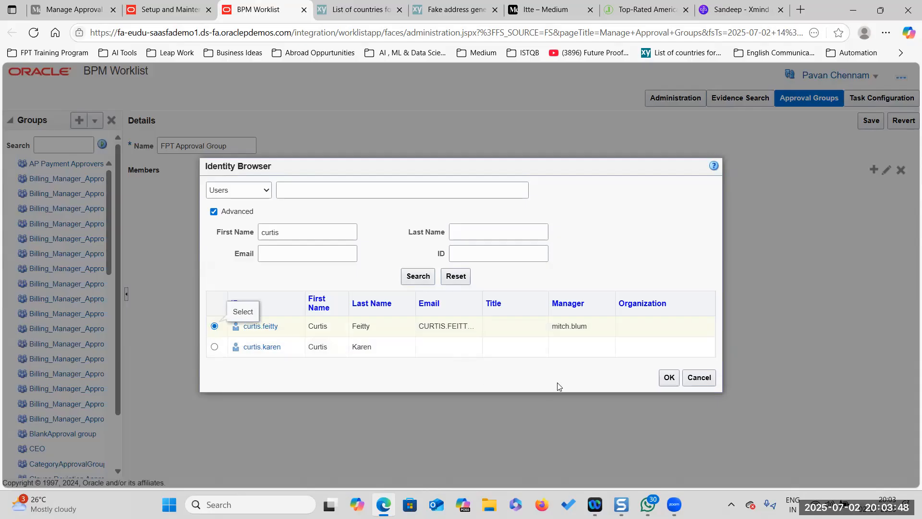
{"action": "left_click", "coordinate": [668, 380]}
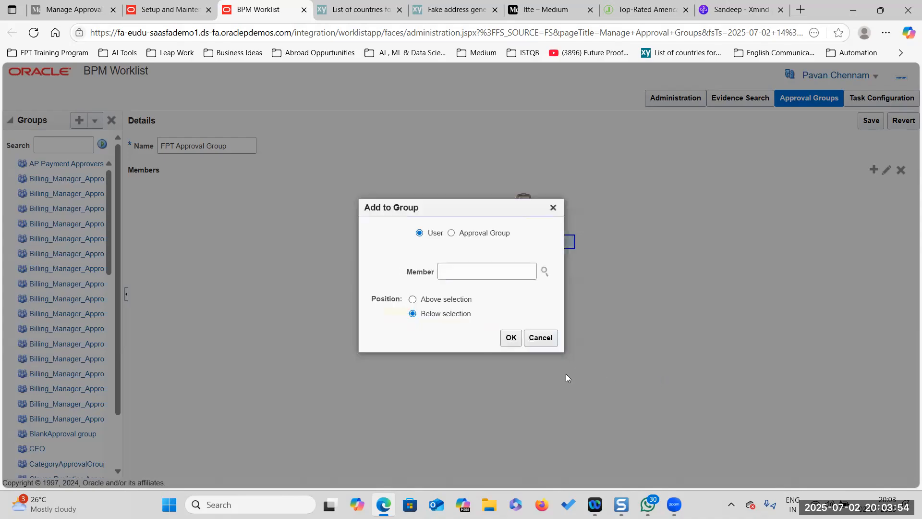
{"action": "left_click", "coordinate": [511, 337]}
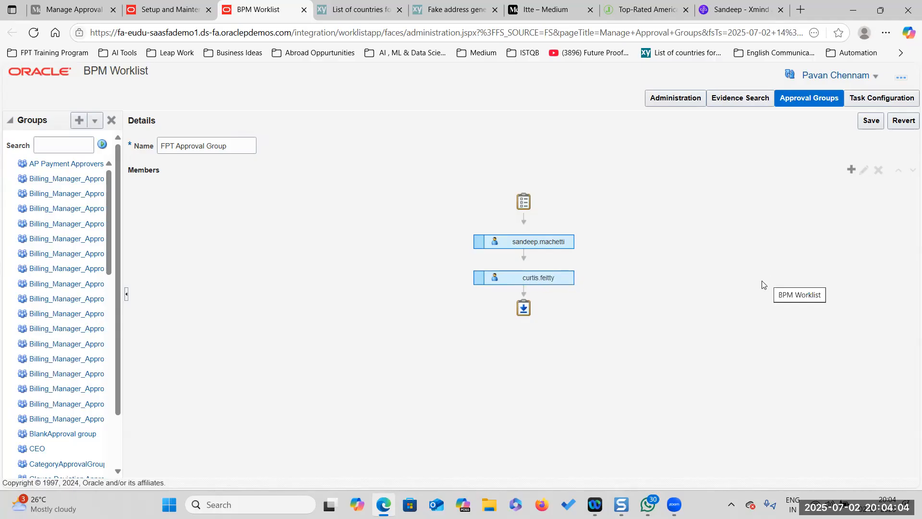
{"action": "left_click", "coordinate": [551, 278]}
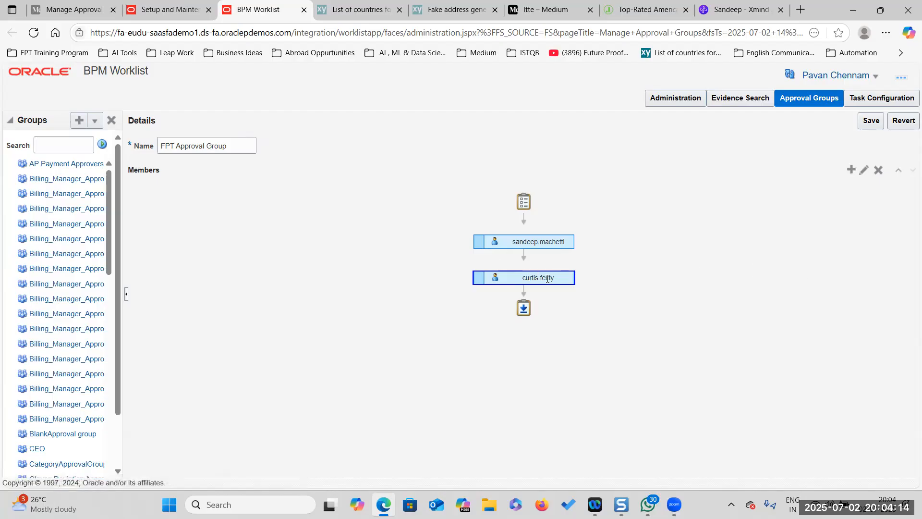
Step: Search by first name for the third approver and add them after the second member
{"action": "left_click", "coordinate": [851, 169]}
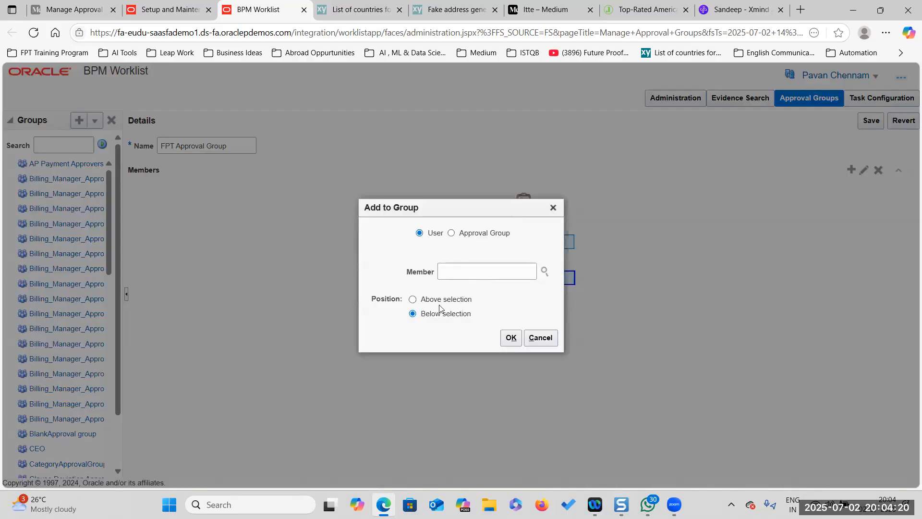
{"action": "left_click", "coordinate": [545, 272]}
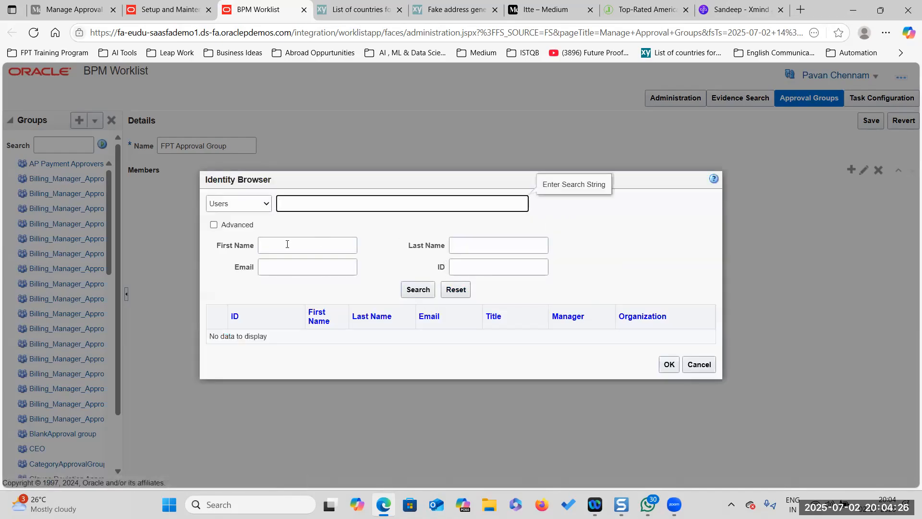
{"action": "left_click", "coordinate": [287, 244]}
{"action": "type", "text": "Pavan"}
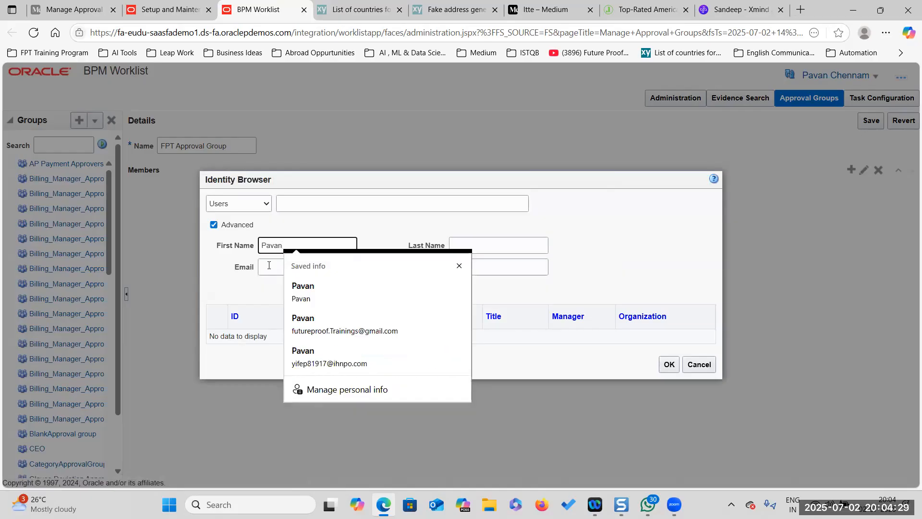
{"action": "left_click", "coordinate": [273, 291]}
{"action": "left_click", "coordinate": [419, 290]}
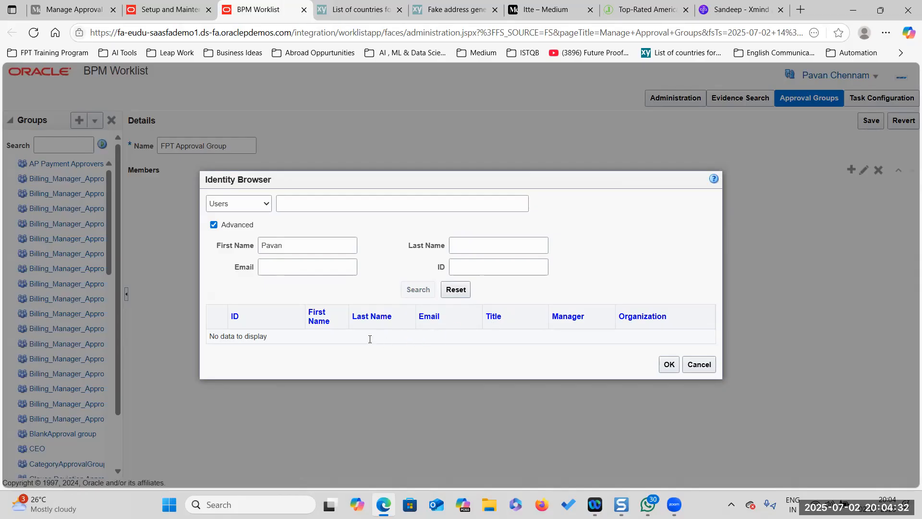
{"action": "left_click", "coordinate": [214, 336]}
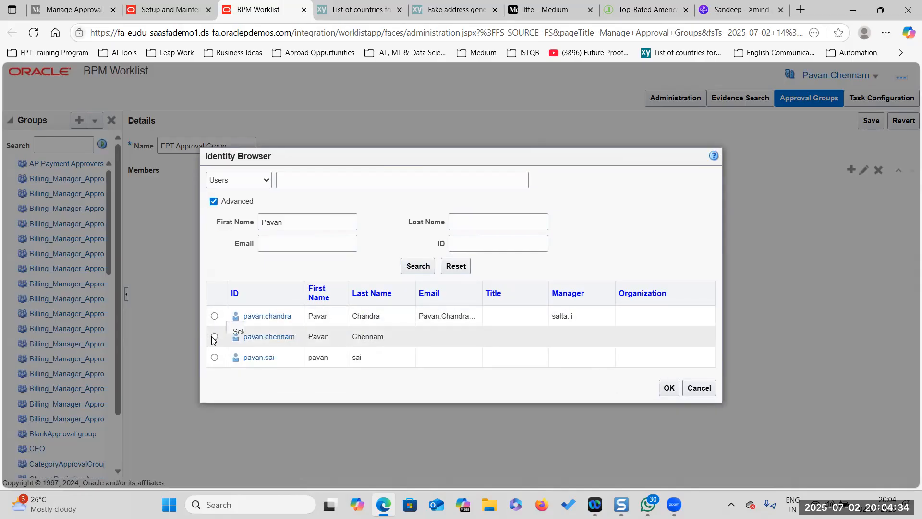
{"action": "left_click", "coordinate": [670, 389]}
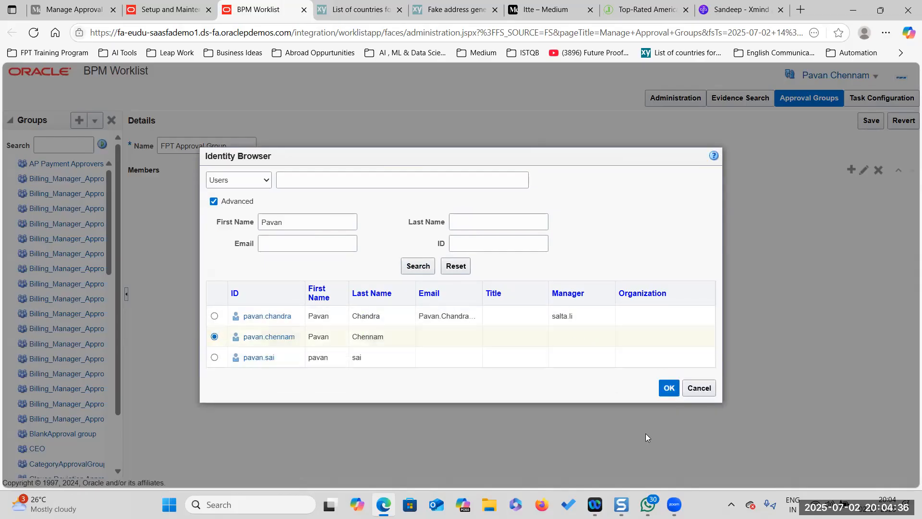
{"action": "left_click", "coordinate": [510, 339]}
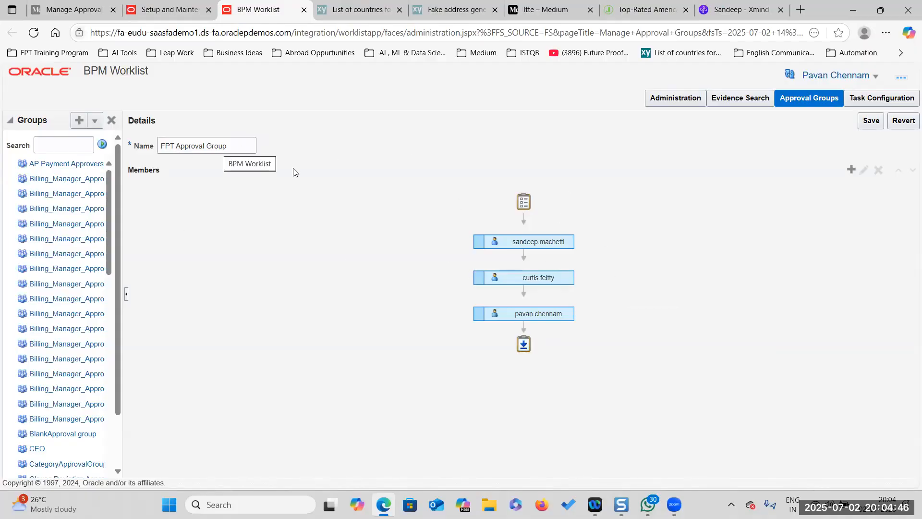
{"action": "left_click", "coordinate": [570, 317]}
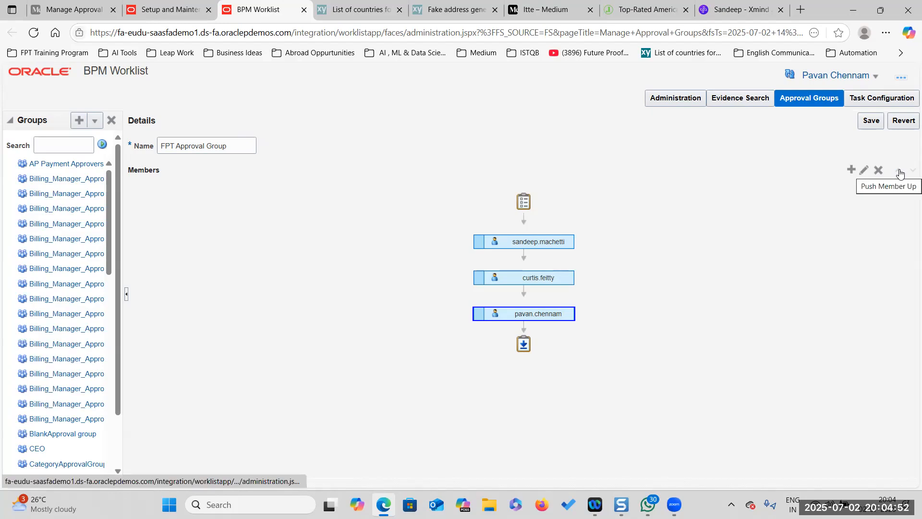
{"action": "left_click", "coordinate": [900, 172]}
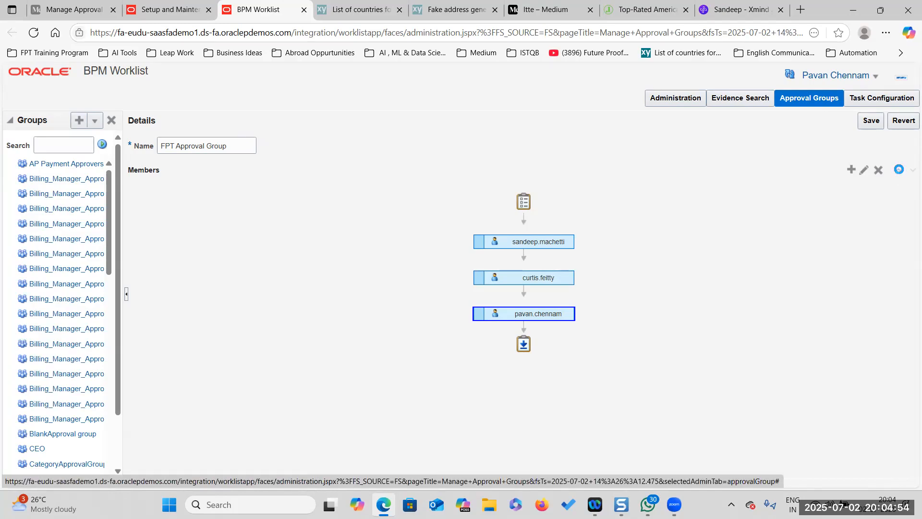
{"action": "left_click", "coordinate": [549, 279]}
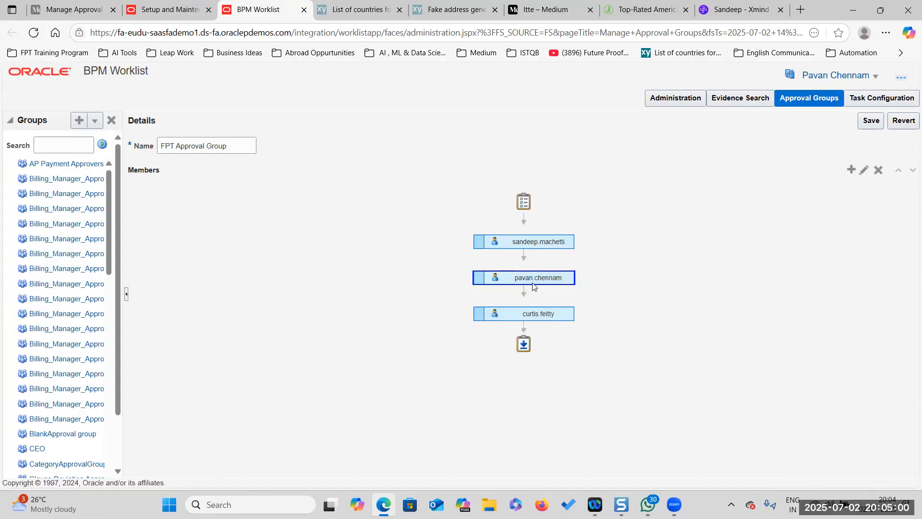
{"action": "left_click", "coordinate": [899, 172]}
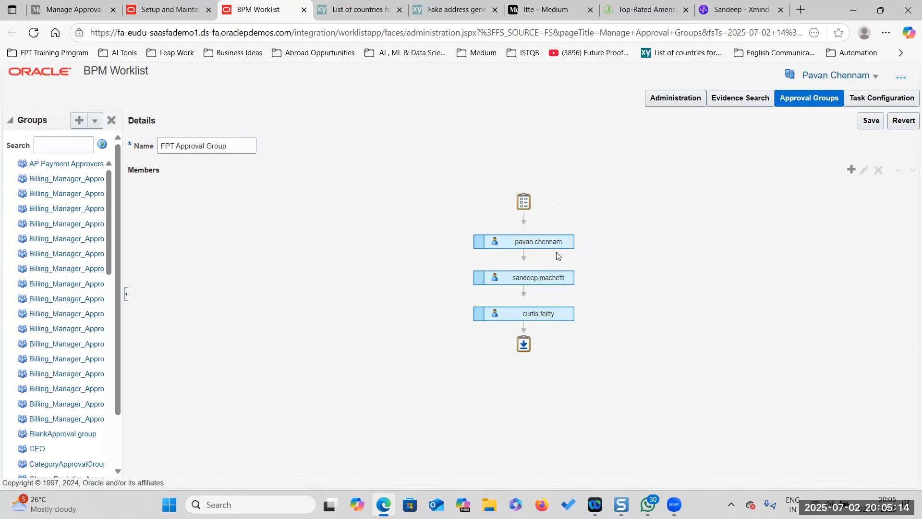
{"action": "left_click", "coordinate": [547, 241]}
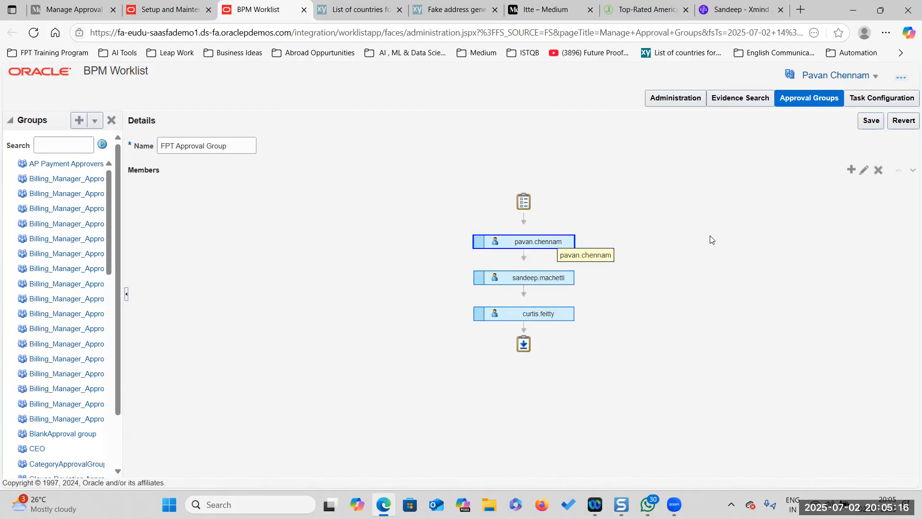
{"action": "left_click", "coordinate": [911, 172]}
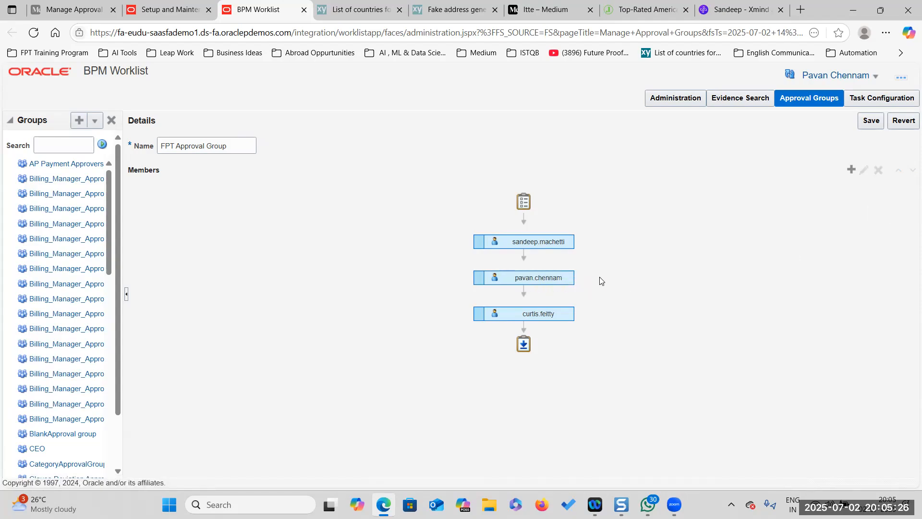
{"action": "left_click", "coordinate": [560, 277]}
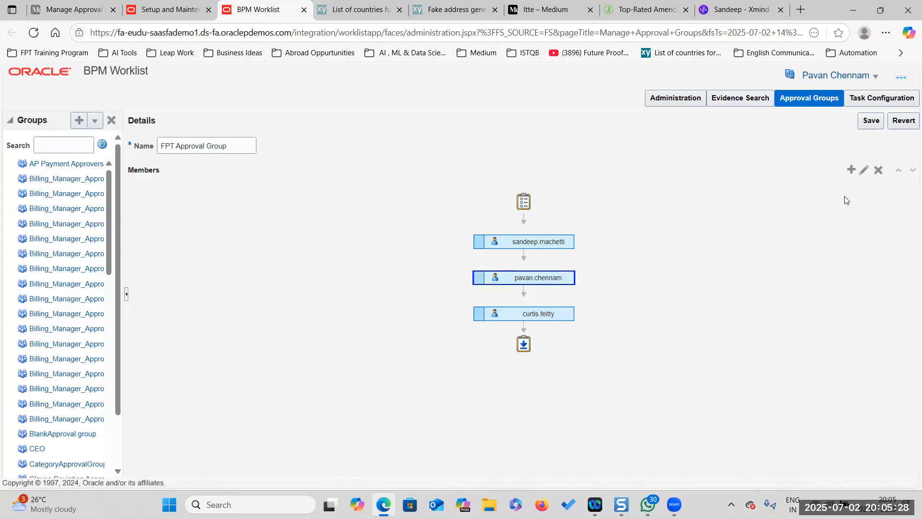
{"action": "left_click", "coordinate": [911, 172]}
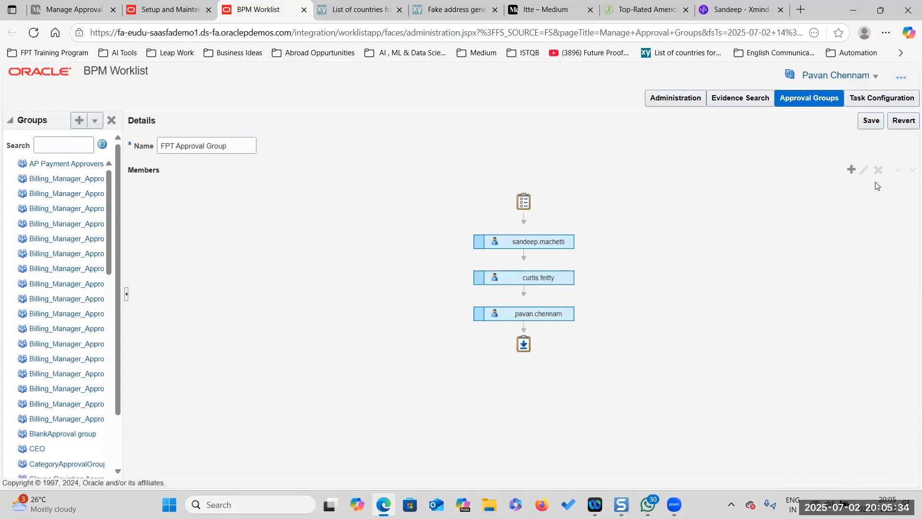
{"action": "left_click", "coordinate": [568, 315]}
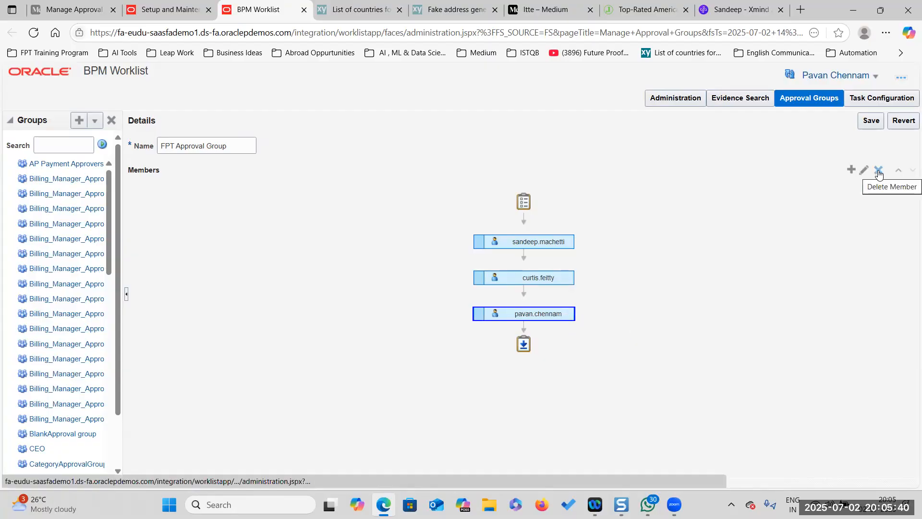
{"action": "left_click", "coordinate": [865, 171]}
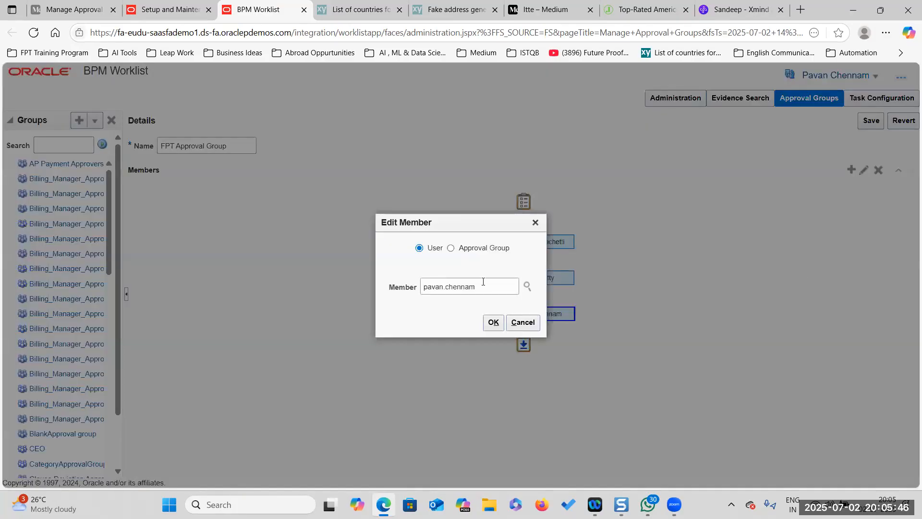
{"action": "left_click", "coordinate": [495, 325]}
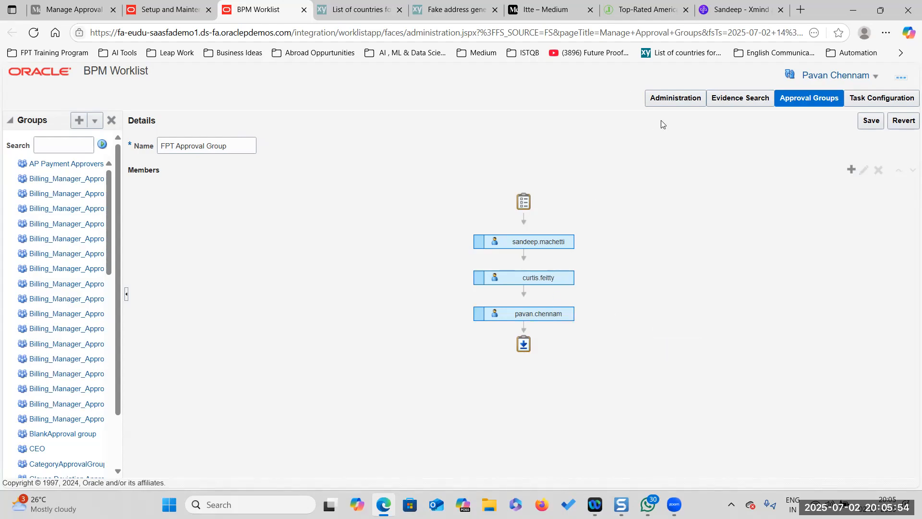
{"action": "left_click", "coordinate": [702, 9]}
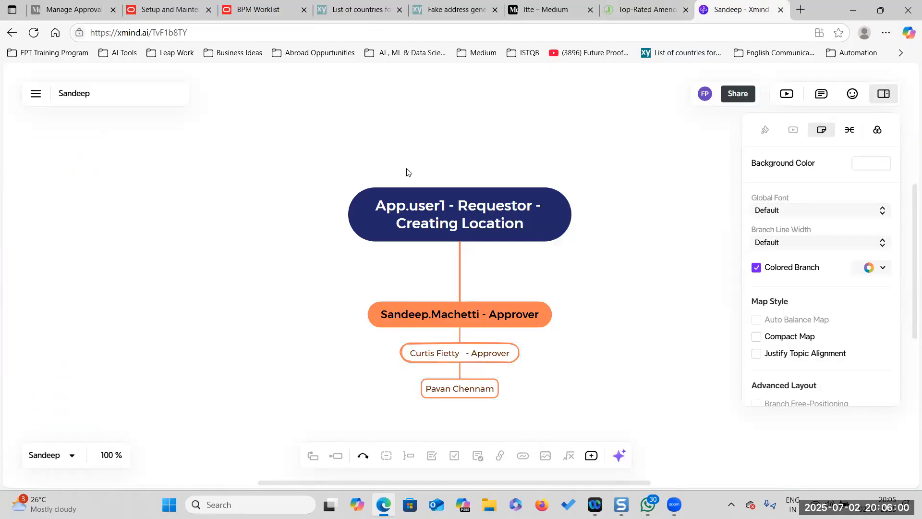
{"action": "left_click", "coordinate": [246, 10]}
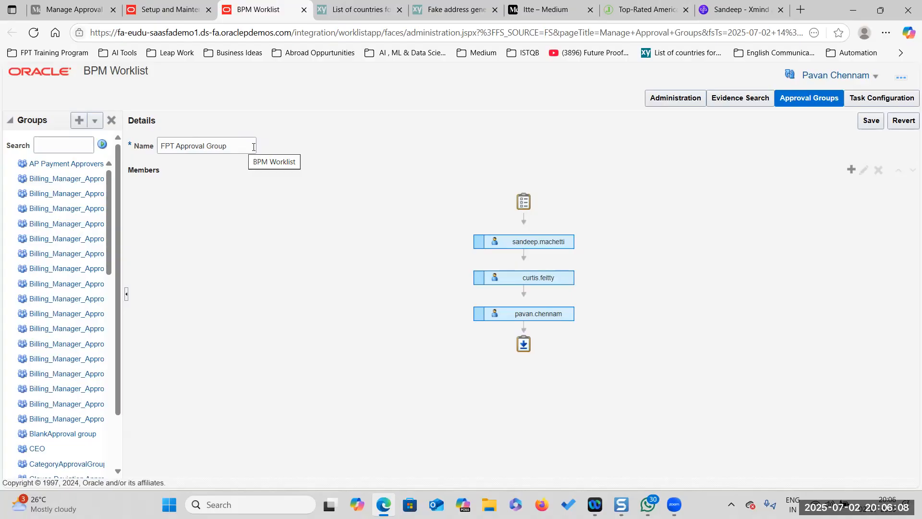
Step: Save the FPT Approval Group and select its name in the Name field for copying
{"action": "left_click", "coordinate": [869, 121]}
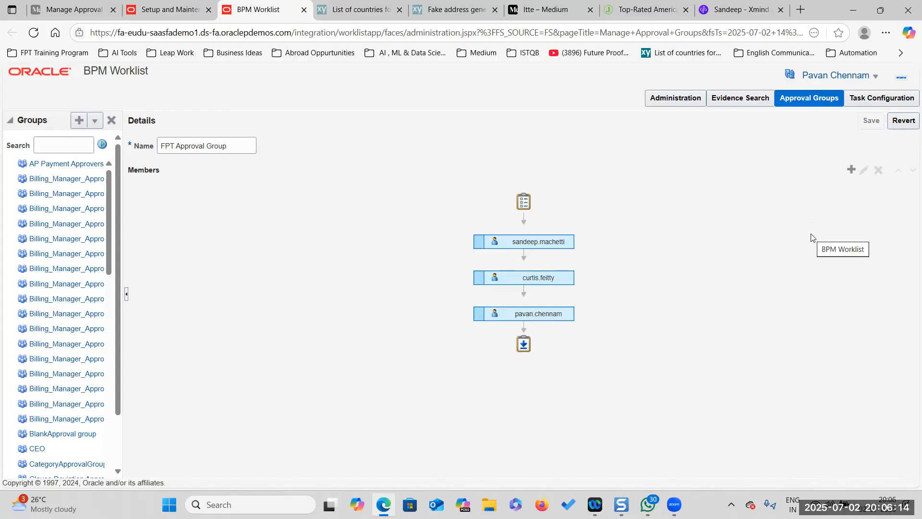
{"action": "left_click", "coordinate": [507, 190]}
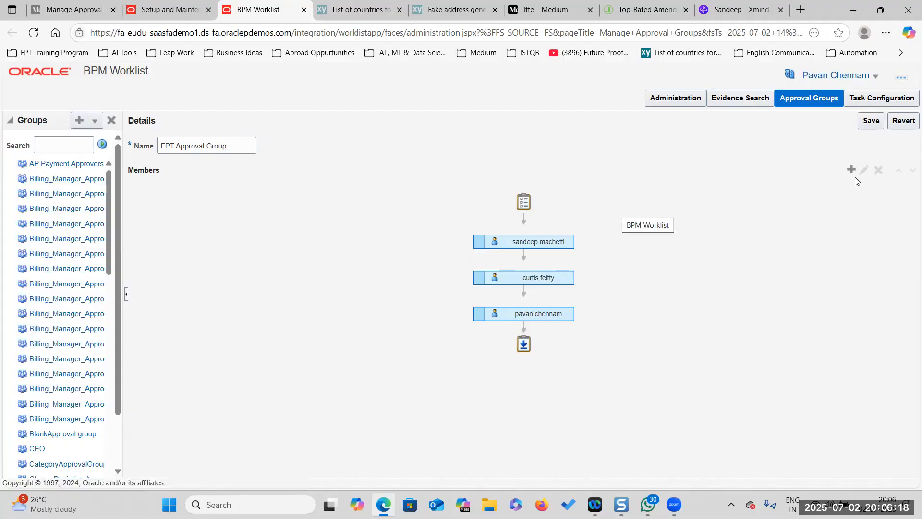
{"action": "triple_click", "coordinate": [180, 142]}
{"action": "key", "text": "ctrl+c"}
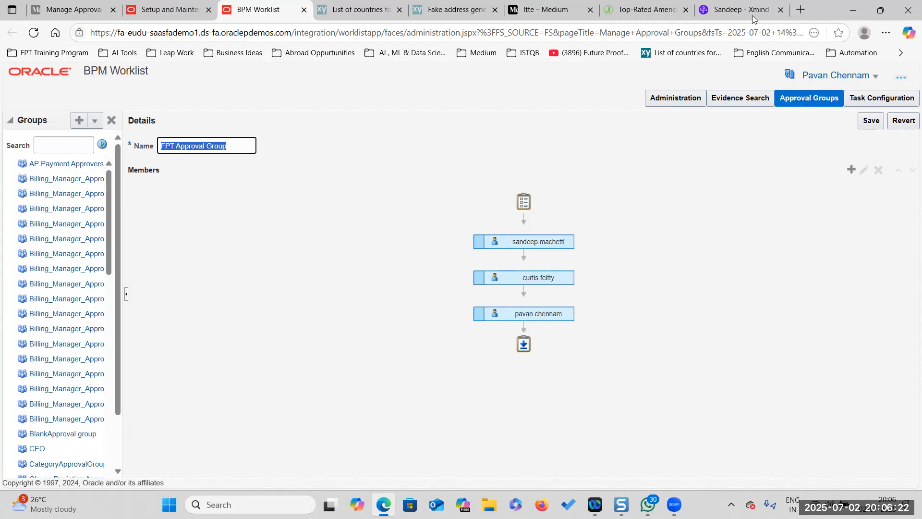
Step: Add a subtopic 'FPT Approval Group' at the end of the mind map's approval chain
{"action": "left_click", "coordinate": [730, 9]}
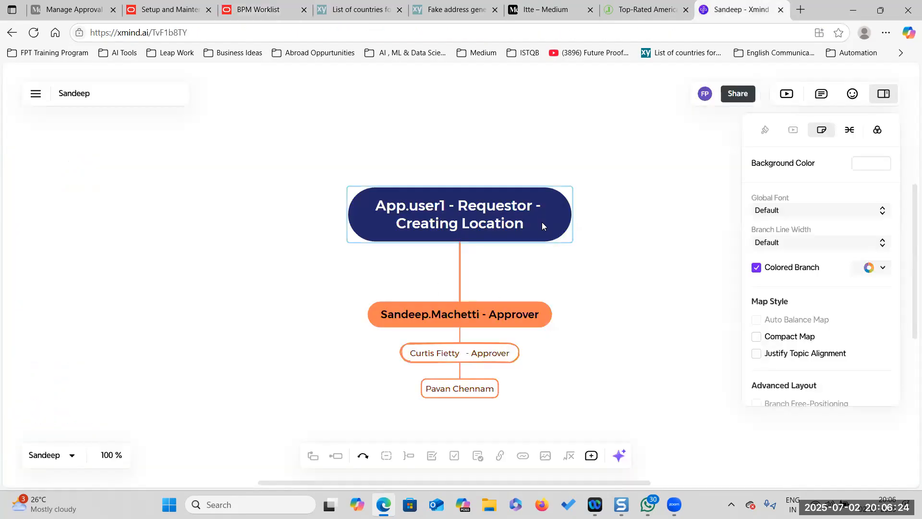
{"action": "left_click", "coordinate": [467, 389]}
{"action": "left_click", "coordinate": [335, 455]}
{"action": "double_click", "coordinate": [478, 431]}
{"action": "key", "text": "ctrl+v"}
{"action": "left_click", "coordinate": [580, 402]}
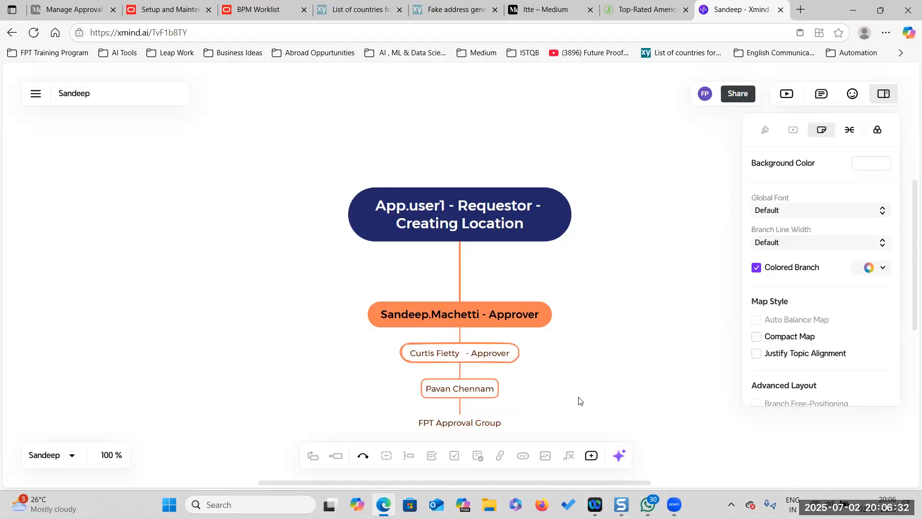
{"action": "left_click", "coordinate": [259, 10]}
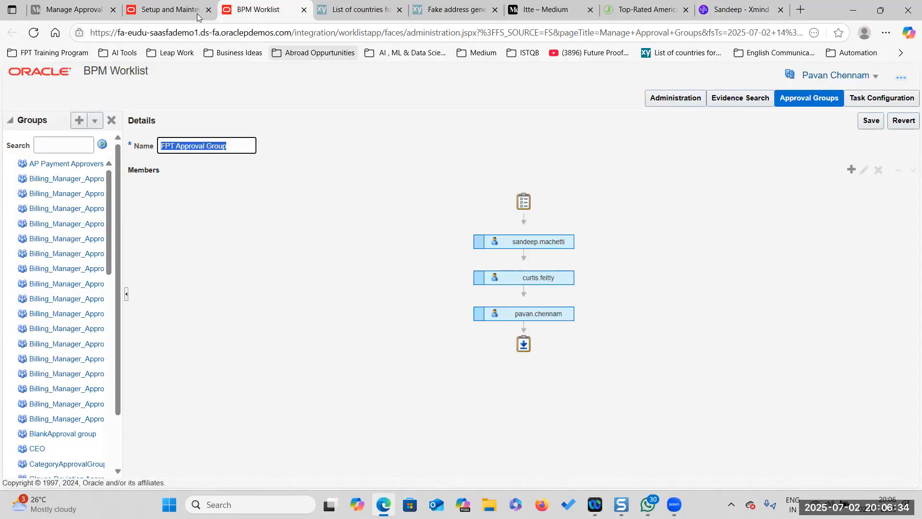
Step: Open Manage Approval Transactions for Human Capital Management and show its approval rules list
{"action": "left_click", "coordinate": [183, 6]}
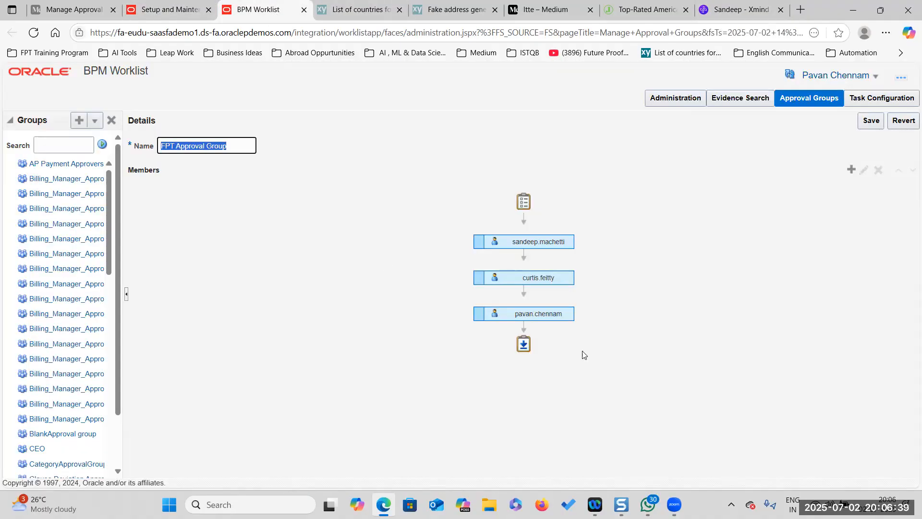
{"action": "left_click", "coordinate": [276, 12]}
{"action": "left_click", "coordinate": [173, 10]}
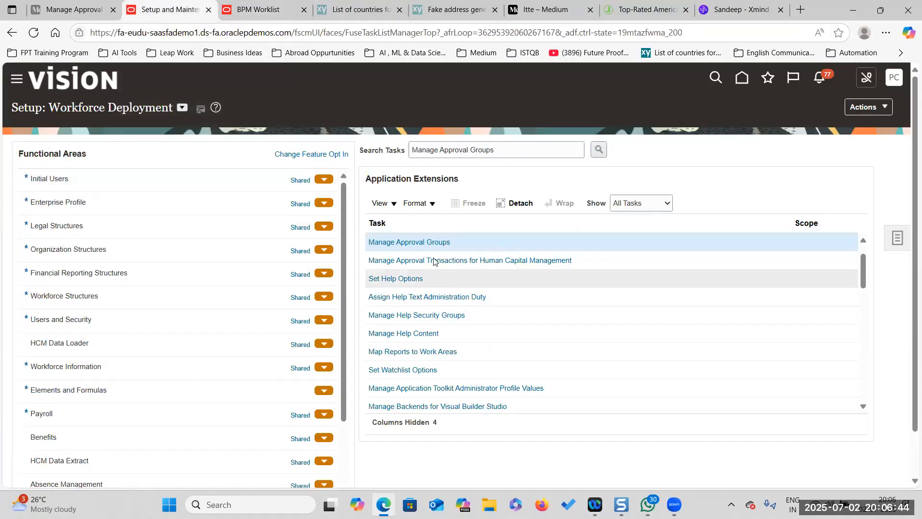
{"action": "left_click", "coordinate": [474, 260]}
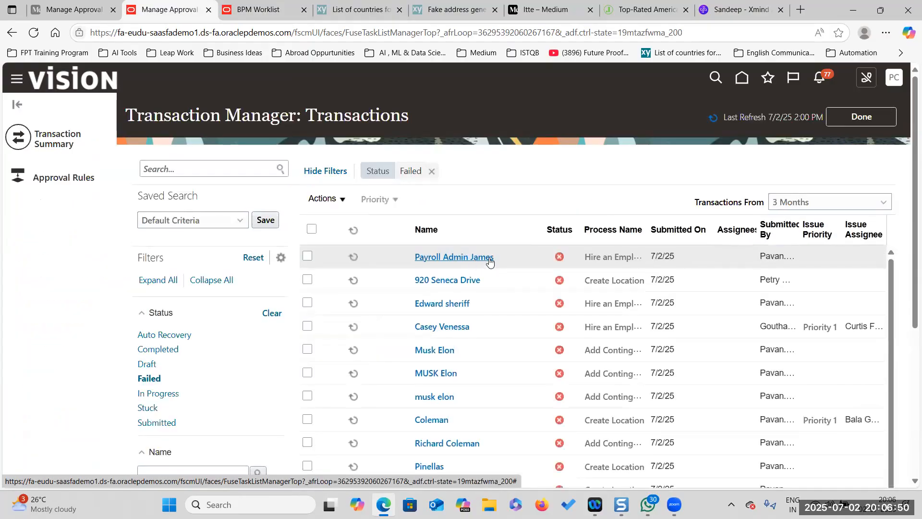
{"action": "left_click", "coordinate": [55, 179]}
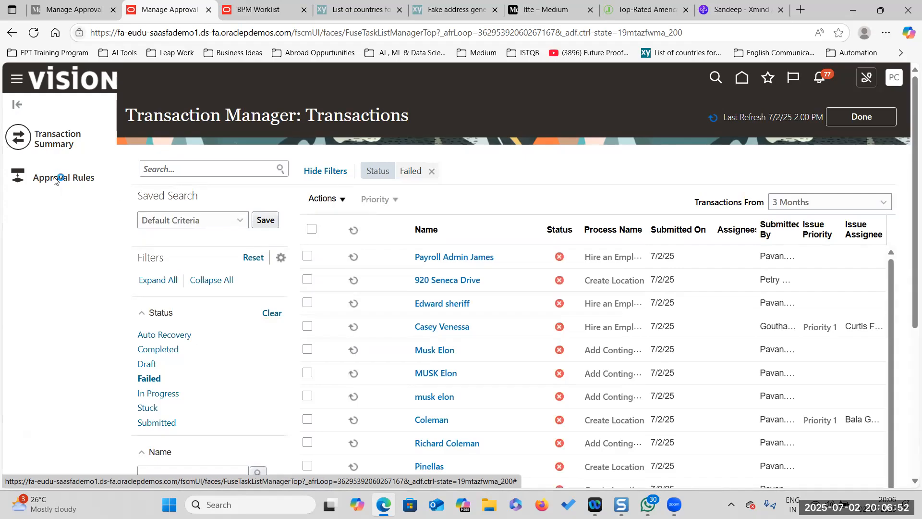
Step: Filter the rules for 'create Location' and open Configure Rules for Create Location
{"action": "left_click", "coordinate": [185, 178]}
{"action": "type", "text": "create"}
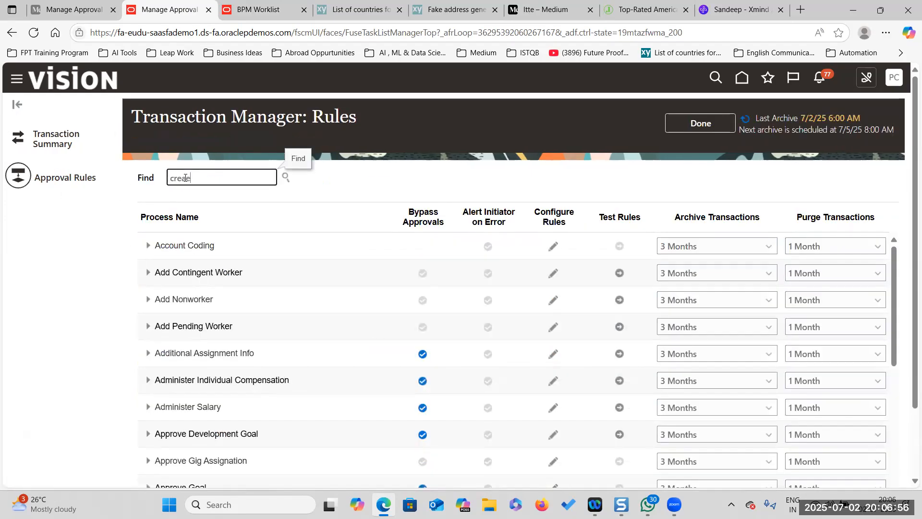
{"action": "type", "text": " Loction"}
{"action": "key", "text": "Return"}
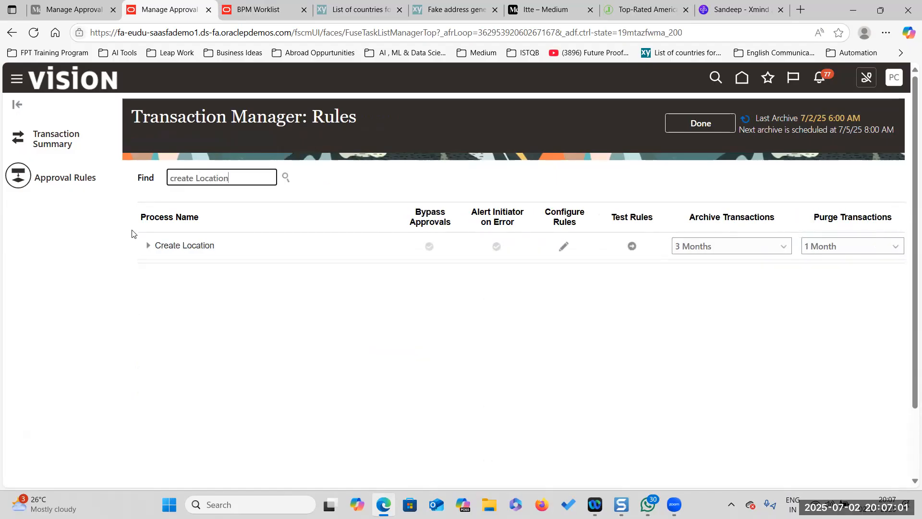
{"action": "left_click", "coordinate": [564, 248]}
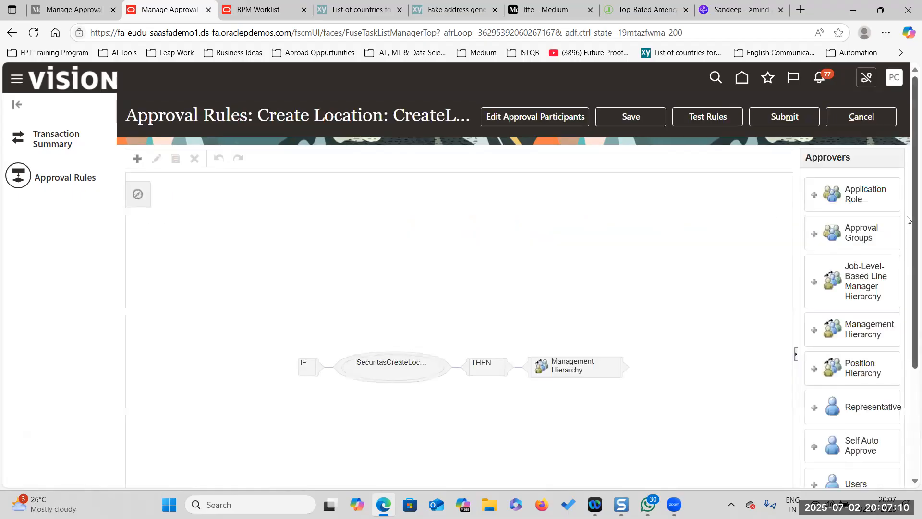
Step: Explore the Create Location rule layout, dismissing the warning about moving nodes
{"action": "scroll", "coordinate": [908, 236], "scroll_direction": "down", "scroll_amount": 2}
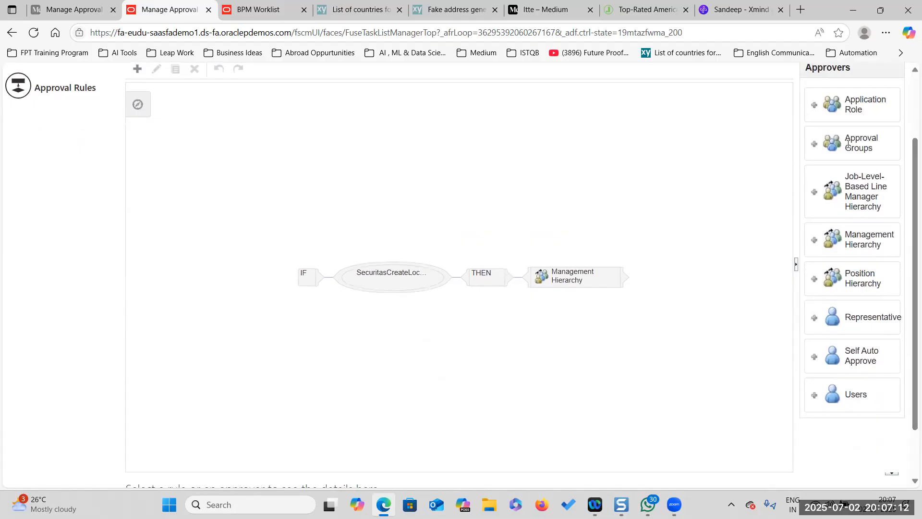
{"action": "left_click_drag", "start_coordinate": [848, 139], "coordinate": [860, 138]}
{"action": "left_click", "coordinate": [882, 151]}
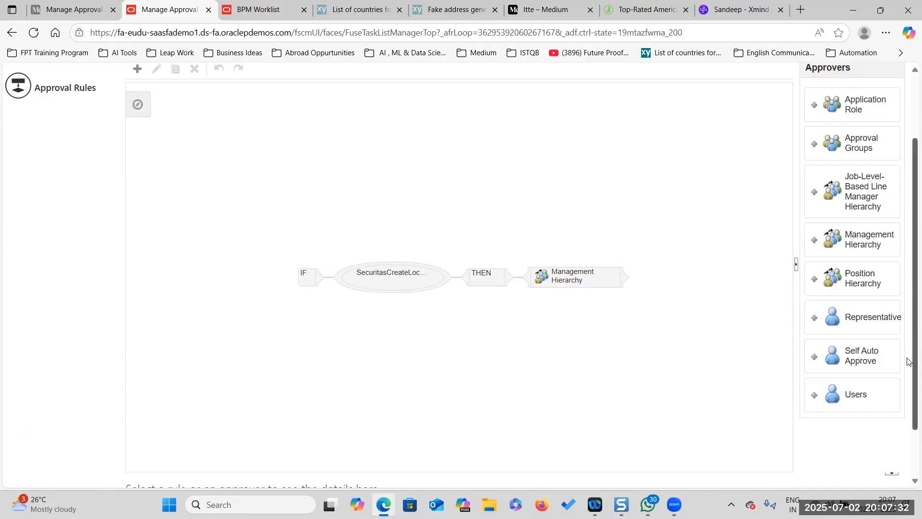
{"action": "scroll", "coordinate": [909, 371], "scroll_direction": "up", "scroll_amount": 2}
{"action": "left_click", "coordinate": [482, 350]}
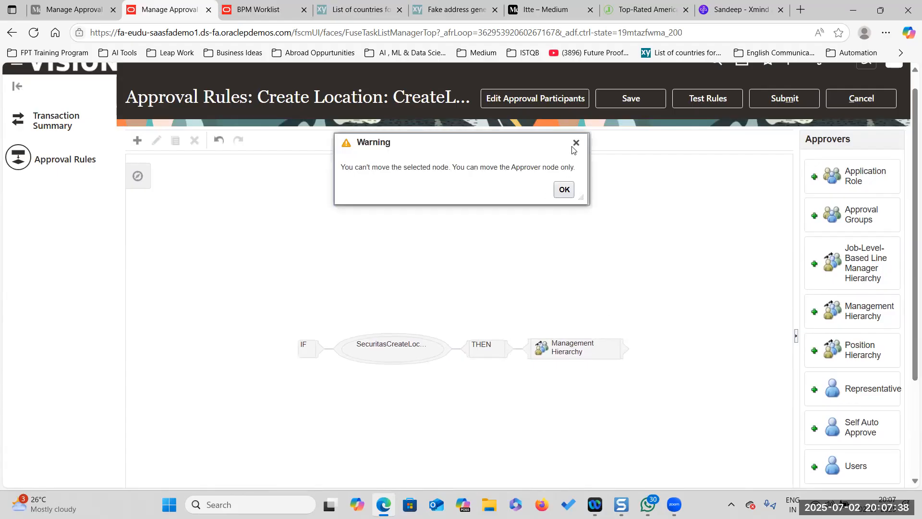
{"action": "left_click", "coordinate": [576, 142]}
Step: Select the Management Hierarchy approver under THEN and delete it from the rule
{"action": "left_click", "coordinate": [423, 301]}
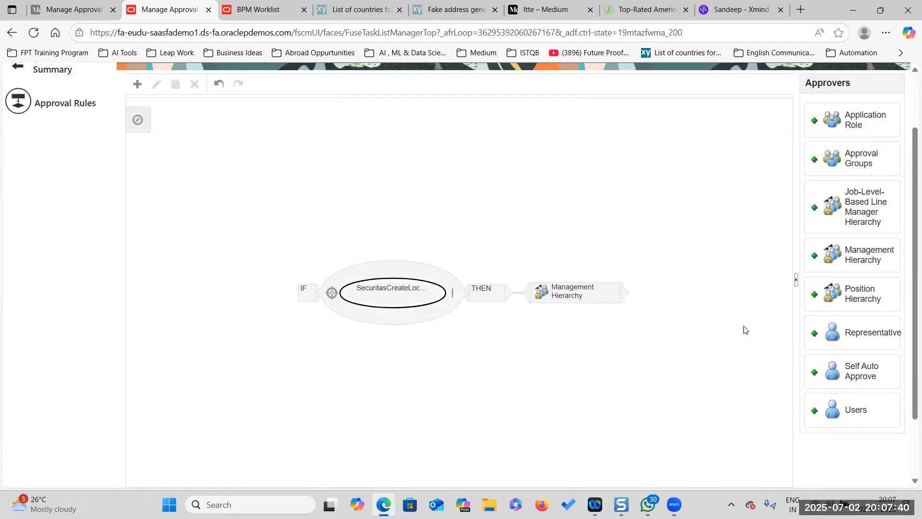
{"action": "scroll", "coordinate": [909, 336], "scroll_direction": "down", "scroll_amount": 2}
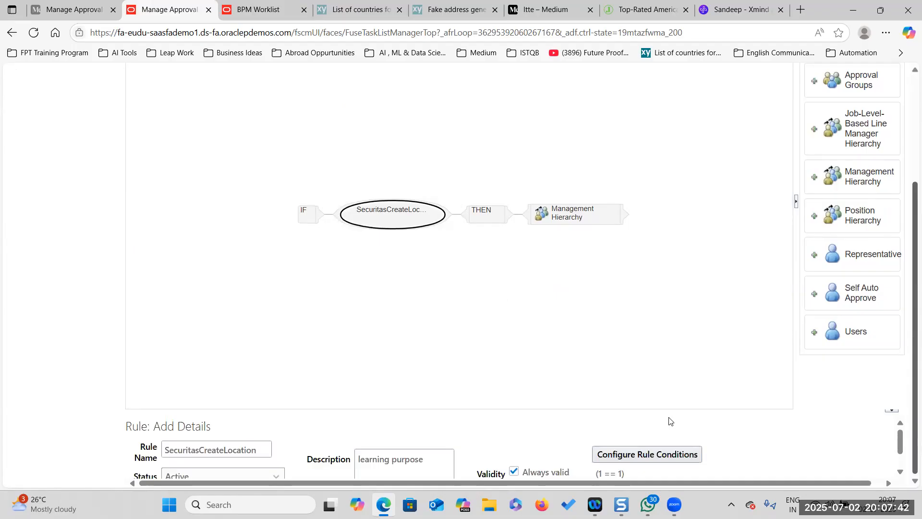
{"action": "left_click_drag", "start_coordinate": [610, 409], "coordinate": [613, 340]}
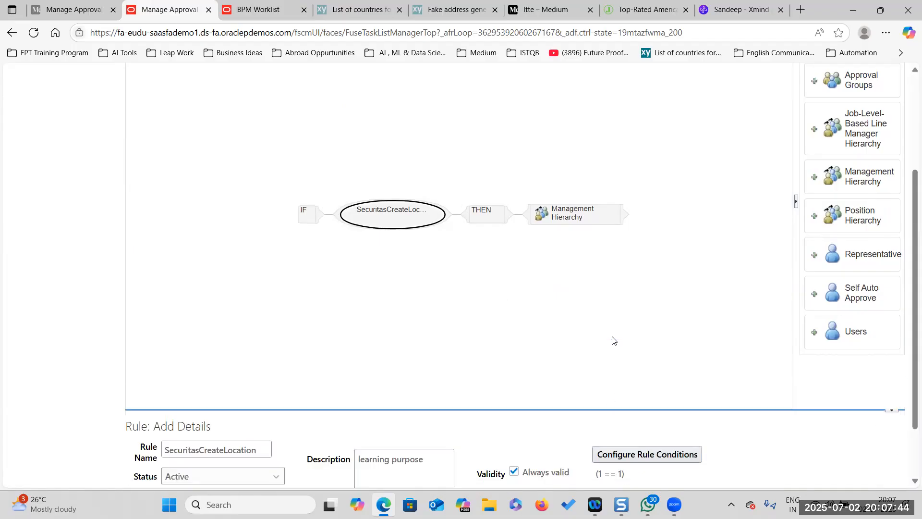
{"action": "left_click", "coordinate": [492, 215]}
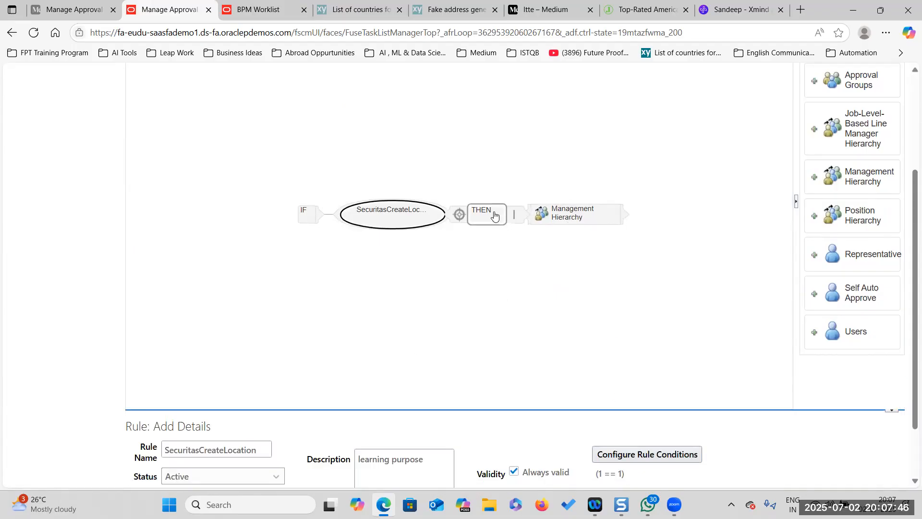
{"action": "left_click", "coordinate": [589, 220]}
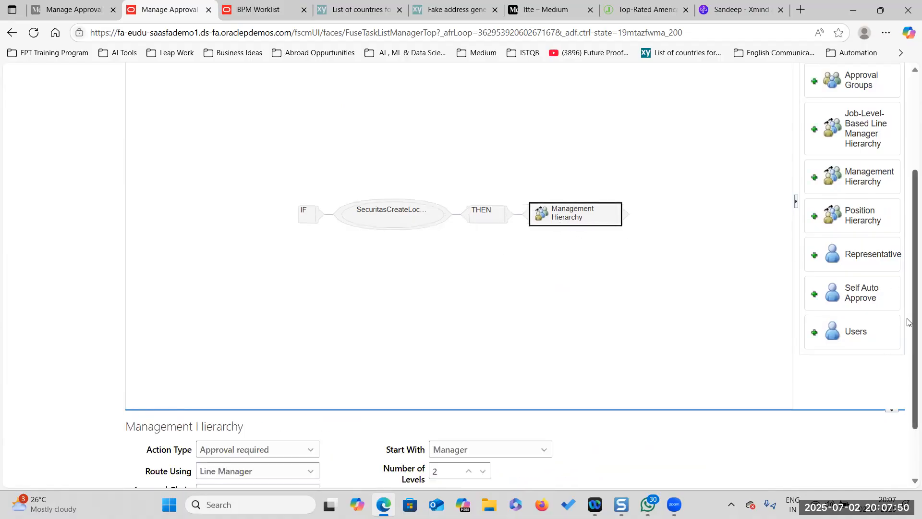
{"action": "scroll", "coordinate": [908, 331], "scroll_direction": "up", "scroll_amount": 3}
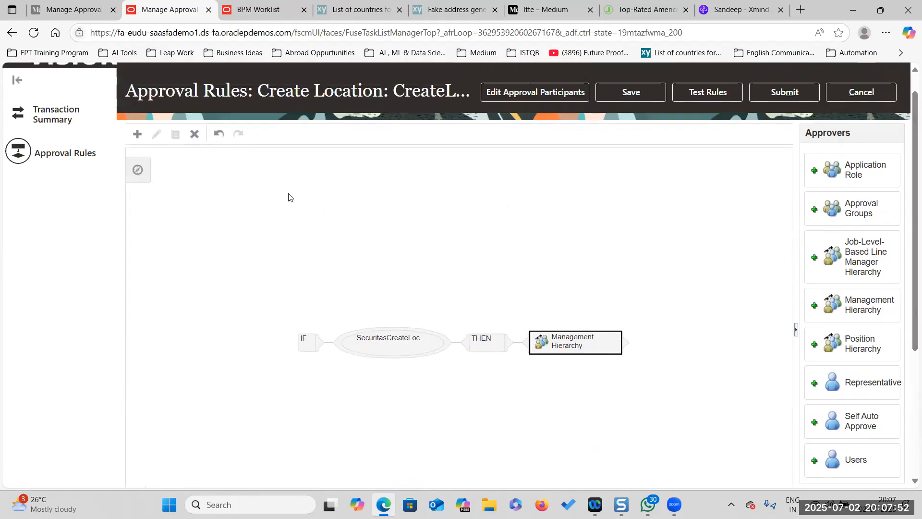
{"action": "left_click", "coordinate": [195, 134]}
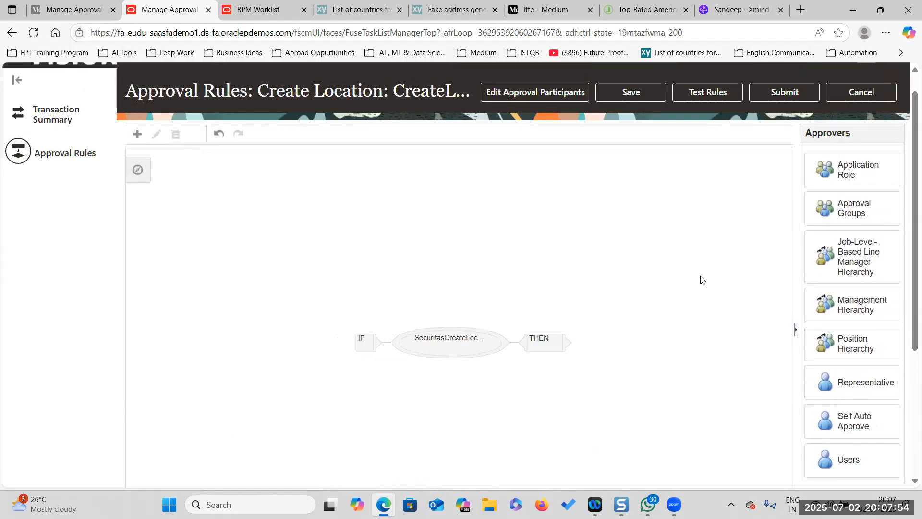
Step: Add an Approval Groups approver under the Create Location rule's THEN step and select it
{"action": "left_click", "coordinate": [543, 342]}
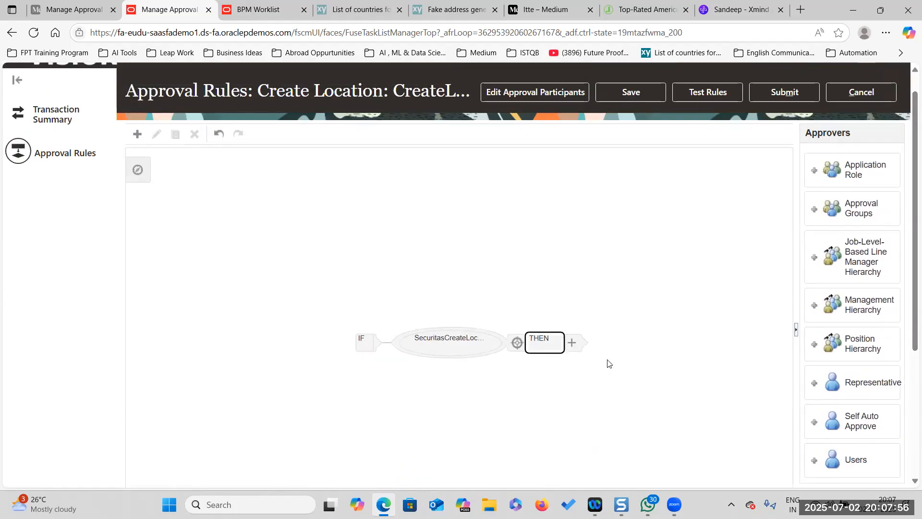
{"action": "mouse_move", "coordinate": [908, 312]}
{"action": "left_mouse_down"}
{"action": "mouse_move", "coordinate": [909, 392]}
{"action": "mouse_move", "coordinate": [909, 320]}
{"action": "left_mouse_up"}
{"action": "scroll", "coordinate": [910, 322], "scroll_direction": "up", "scroll_amount": 1}
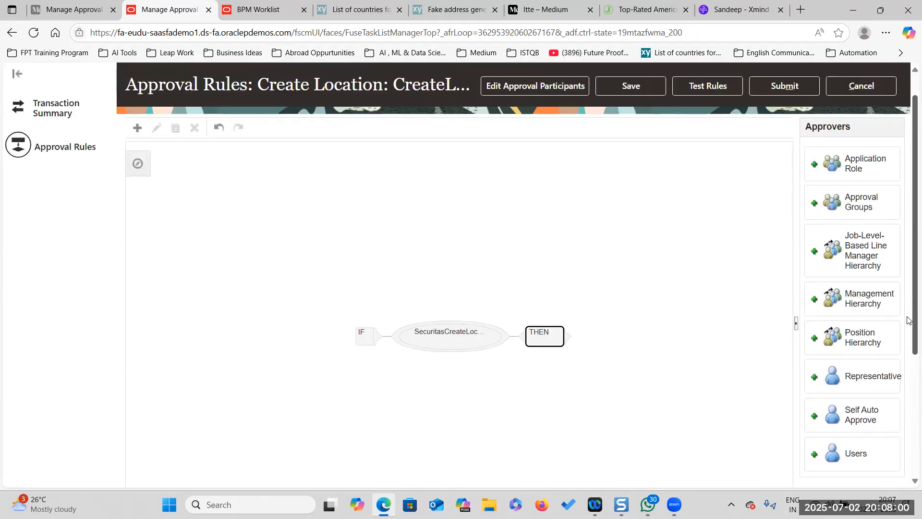
{"action": "left_click", "coordinate": [814, 206]}
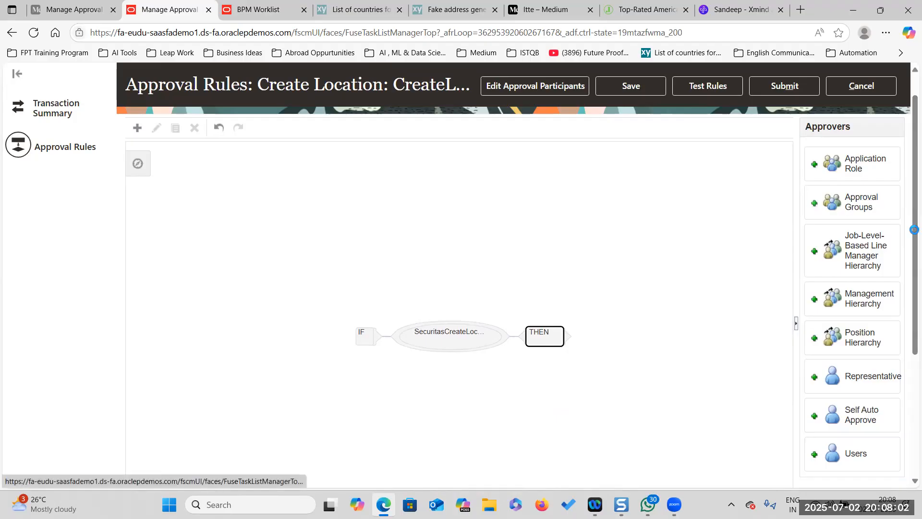
{"action": "scroll", "coordinate": [908, 281], "scroll_direction": "down", "scroll_amount": 4}
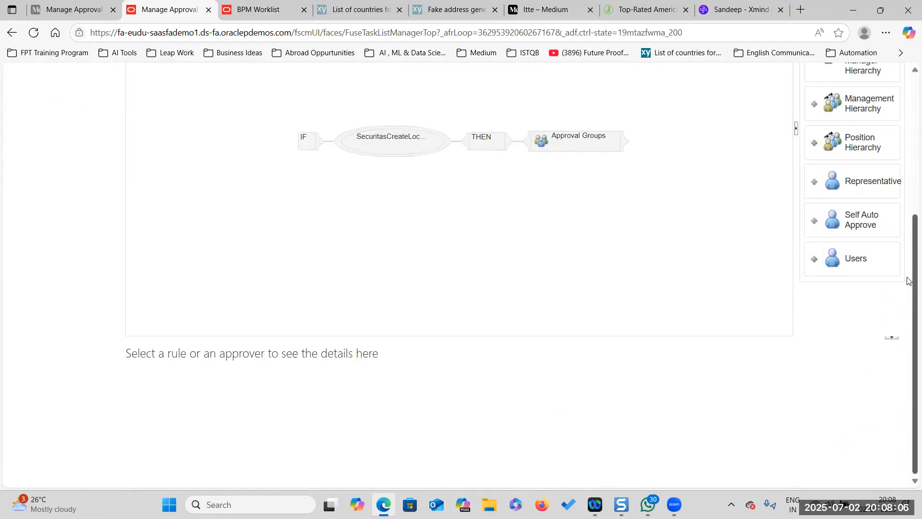
{"action": "left_click", "coordinate": [595, 142]}
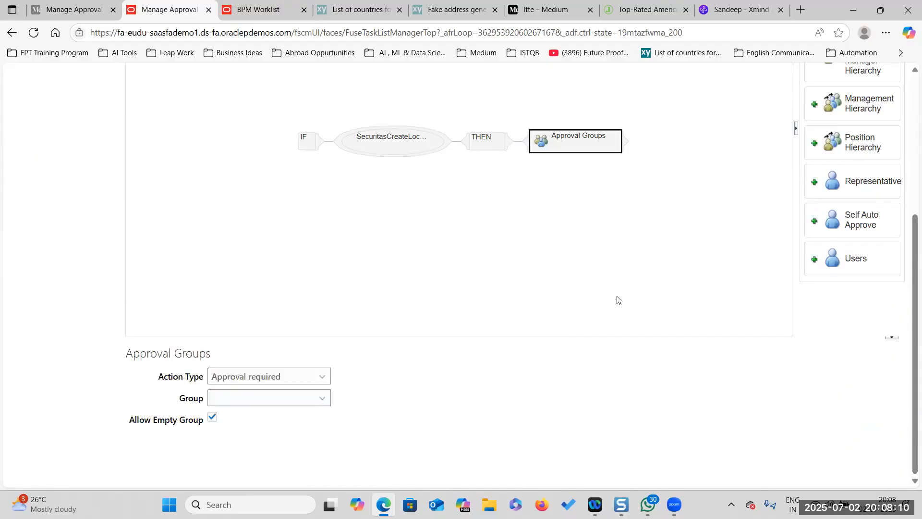
Step: Keep Action Type as Approval required and set the approver group to FPT Approval Group
{"action": "left_click", "coordinate": [302, 378]}
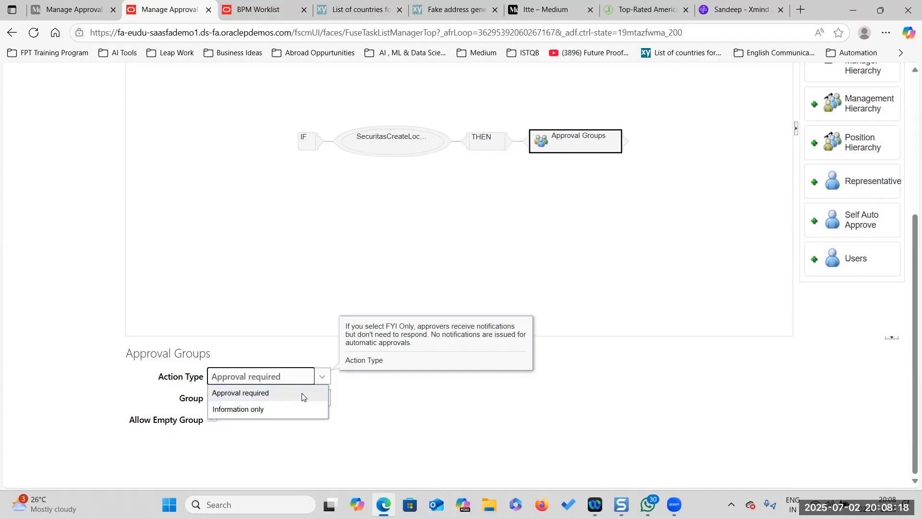
{"action": "left_click", "coordinate": [302, 394]}
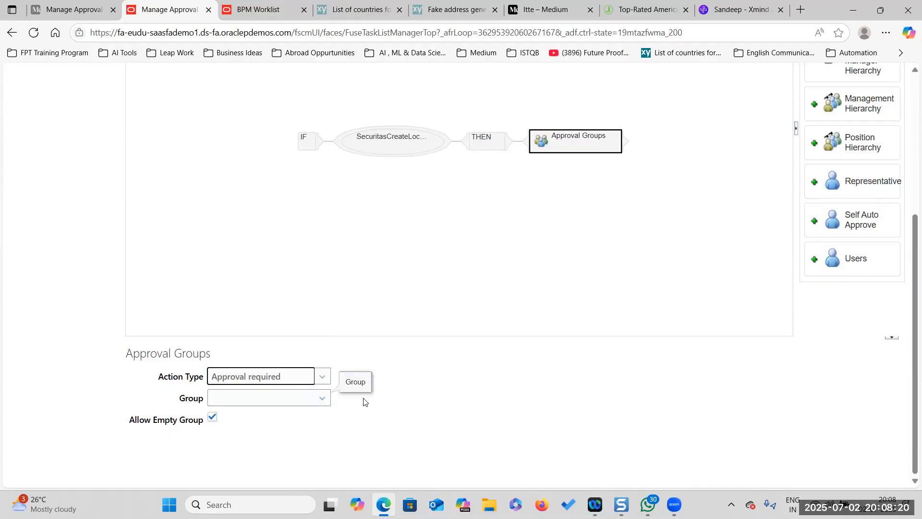
{"action": "left_click", "coordinate": [321, 400]}
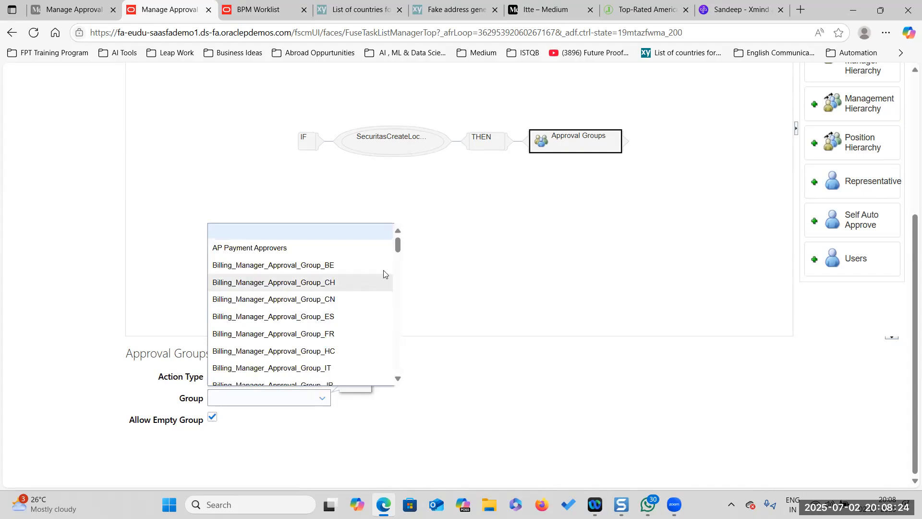
{"action": "mouse_move", "coordinate": [398, 249]}
{"action": "left_mouse_down"}
{"action": "mouse_move", "coordinate": [405, 370]}
{"action": "mouse_move", "coordinate": [405, 334]}
{"action": "left_mouse_up"}
{"action": "scroll", "coordinate": [406, 322], "scroll_direction": "up", "scroll_amount": 1}
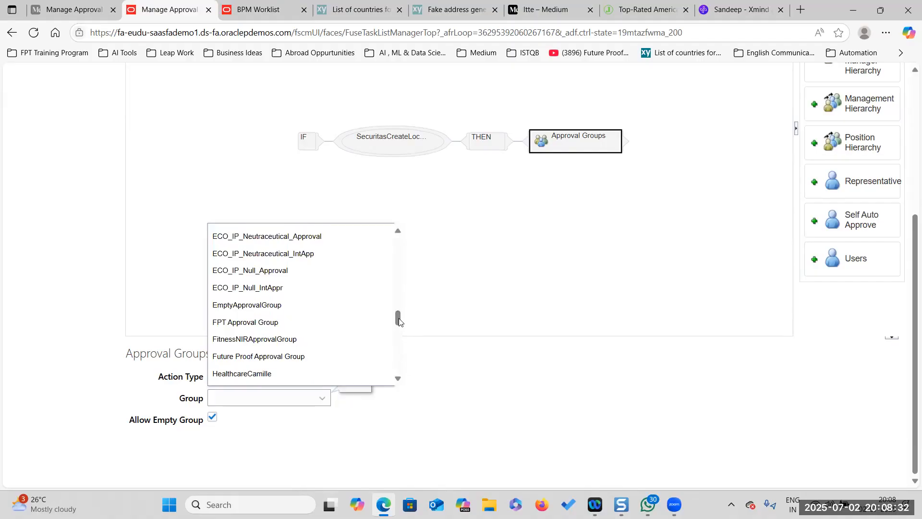
{"action": "left_click", "coordinate": [268, 323]}
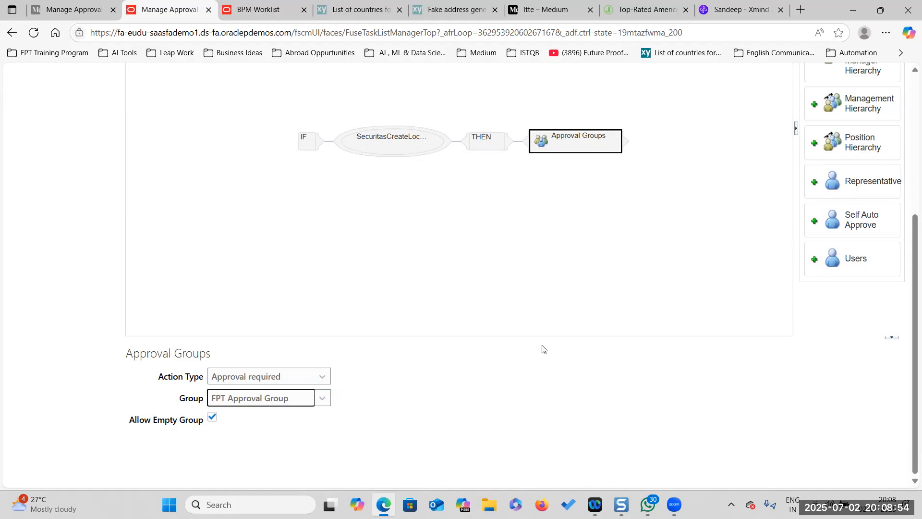
Step: Leave Allow Empty Group unchecked, then view FPT Approval Group's members in the worklist
{"action": "left_click", "coordinate": [212, 420]}
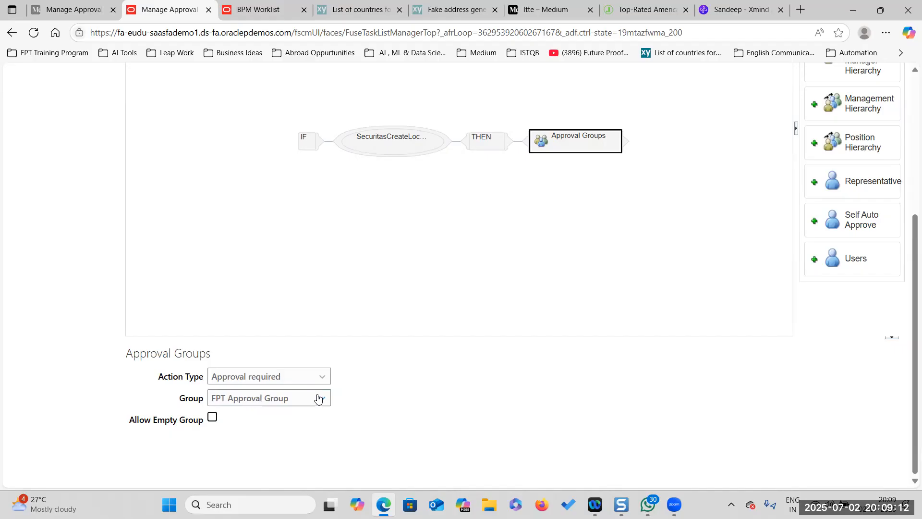
{"action": "left_click", "coordinate": [213, 418]}
{"action": "left_click", "coordinate": [212, 417]}
{"action": "mouse_move", "coordinate": [583, 138]}
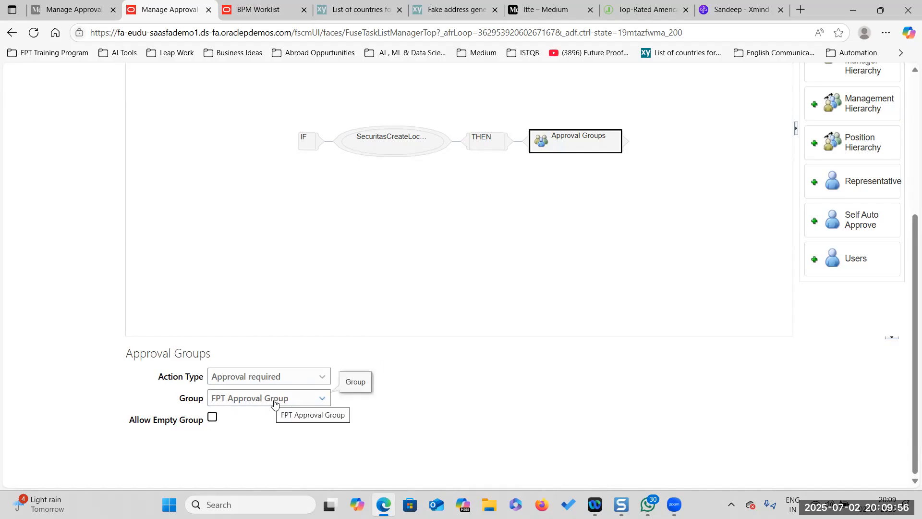
{"action": "left_click", "coordinate": [261, 9]}
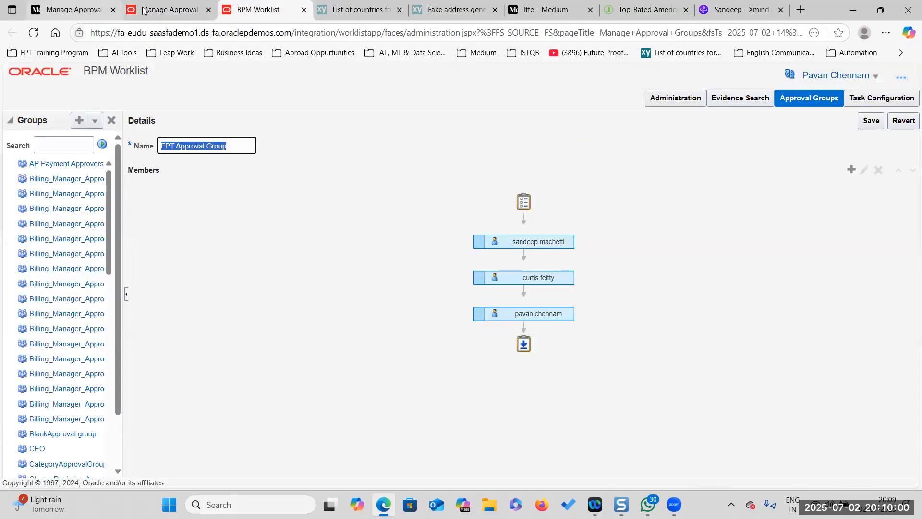
{"action": "left_click", "coordinate": [158, 10]}
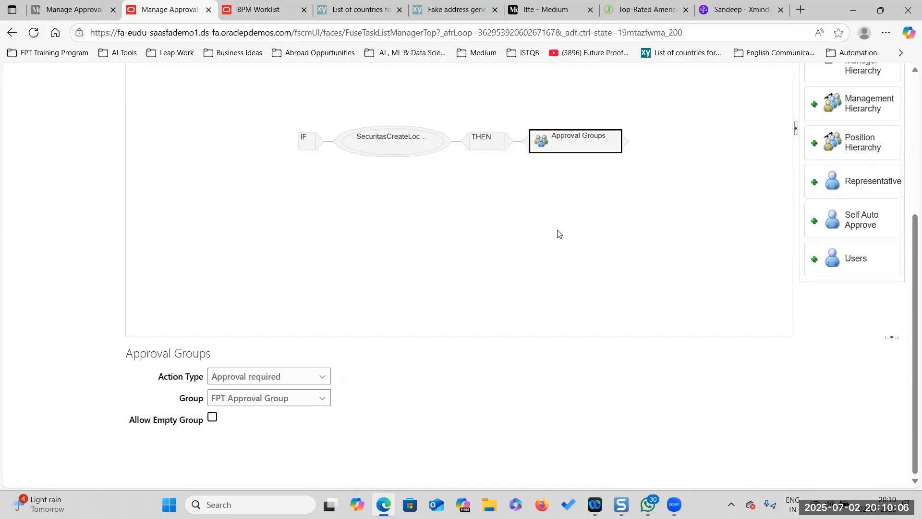
Step: Save and submit the Create Location rule changes, confirming the commit and acknowledging success
{"action": "scroll", "coordinate": [910, 224], "scroll_direction": "up", "scroll_amount": 5}
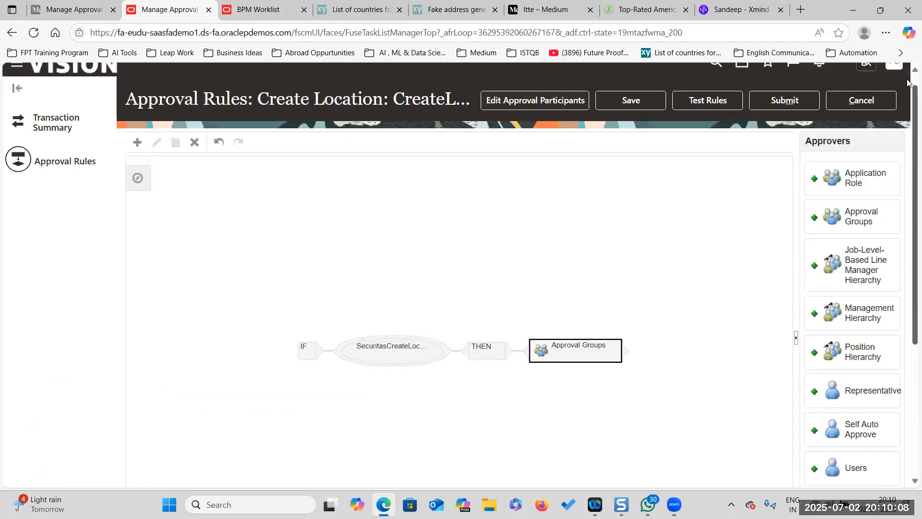
{"action": "left_click", "coordinate": [625, 116]}
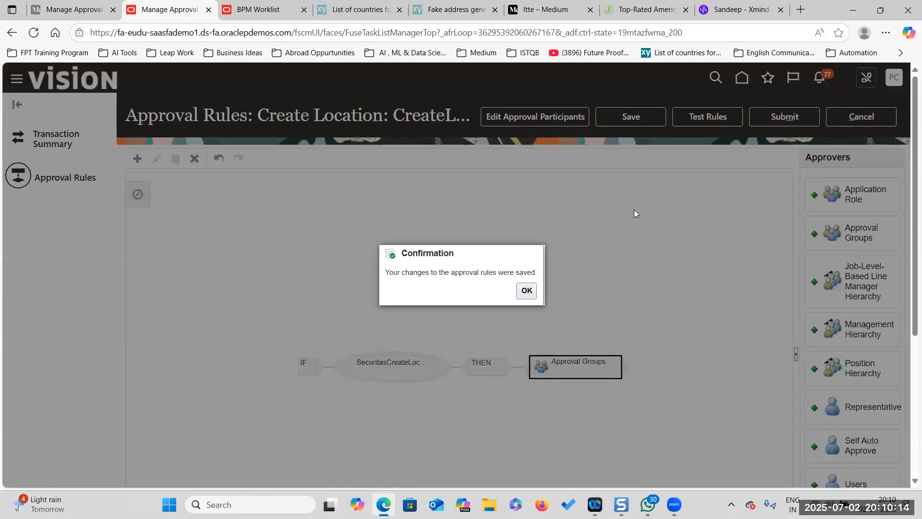
{"action": "left_click", "coordinate": [530, 291]}
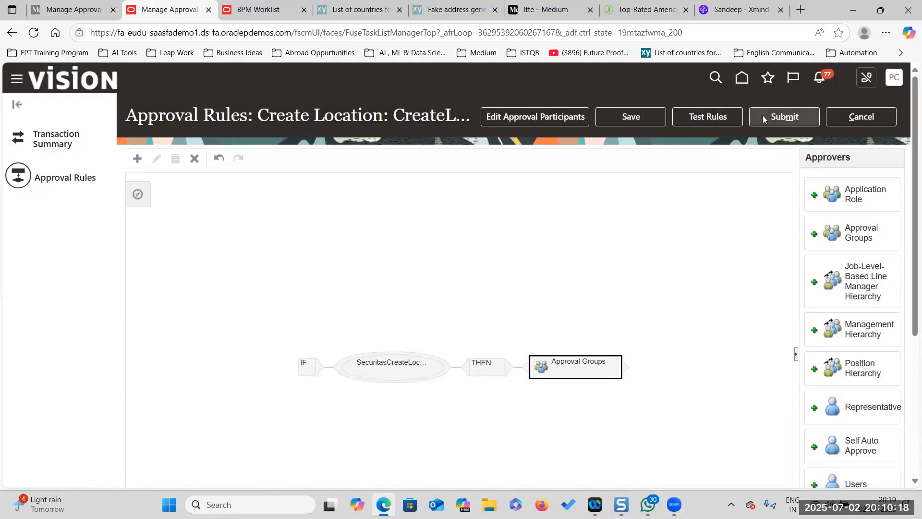
{"action": "left_click", "coordinate": [795, 118]}
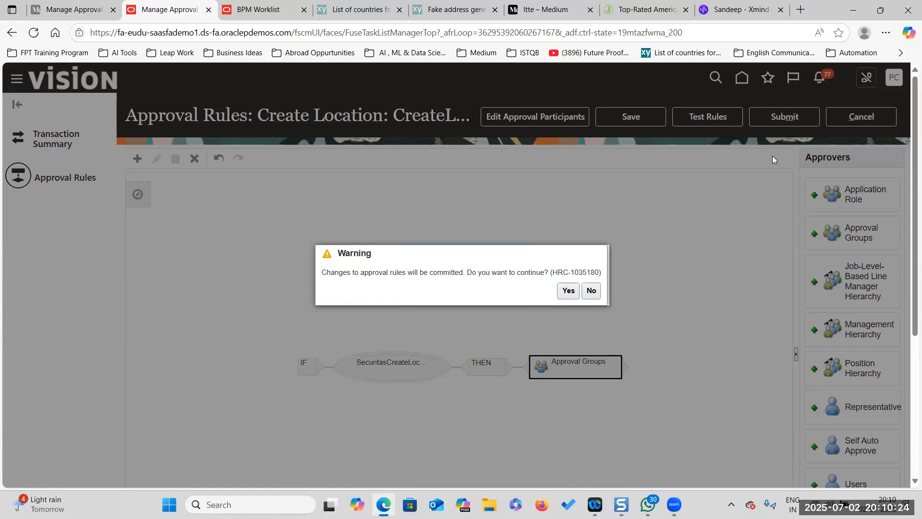
{"action": "left_click", "coordinate": [568, 290]}
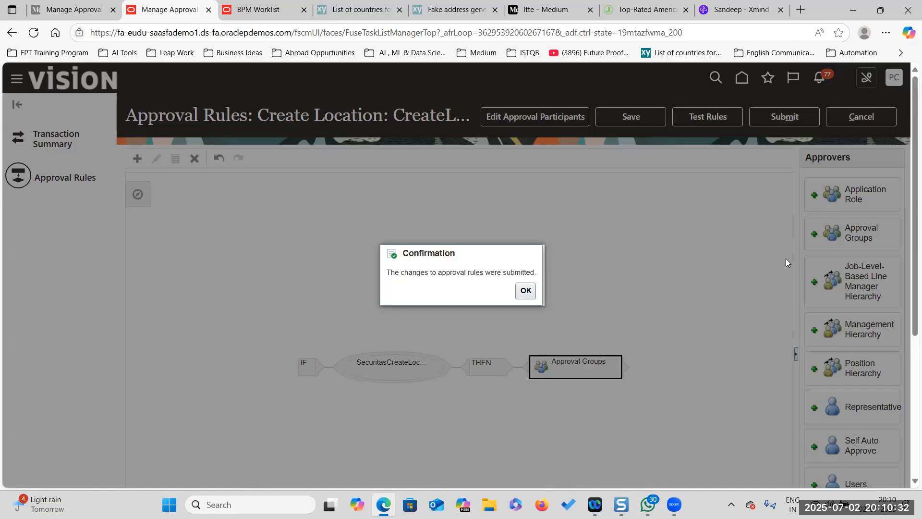
{"action": "left_click", "coordinate": [526, 291]}
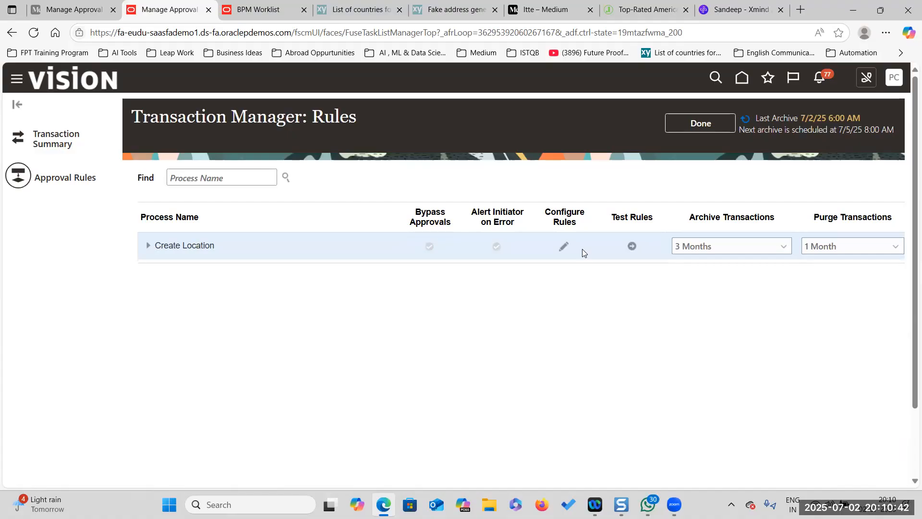
{"action": "left_click", "coordinate": [561, 247]}
{"action": "scroll", "coordinate": [910, 319], "scroll_direction": "down", "scroll_amount": 5}
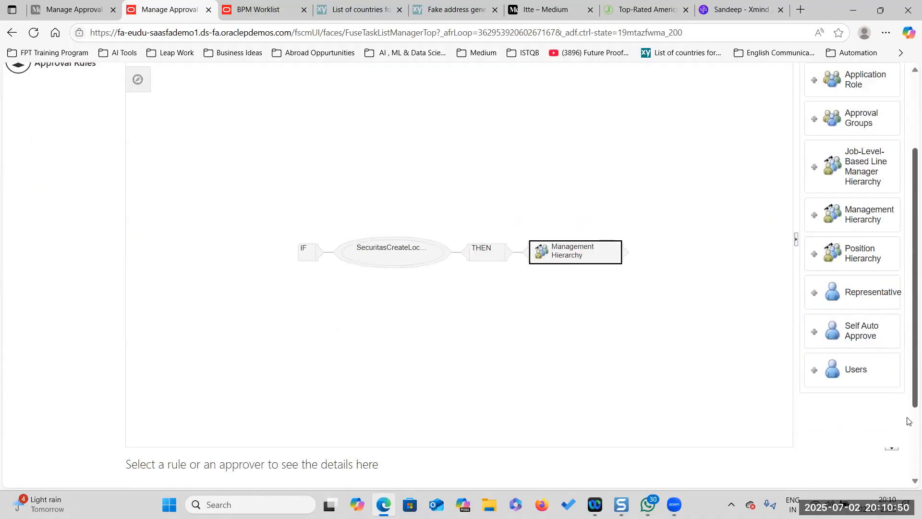
{"action": "mouse_move", "coordinate": [572, 139]}
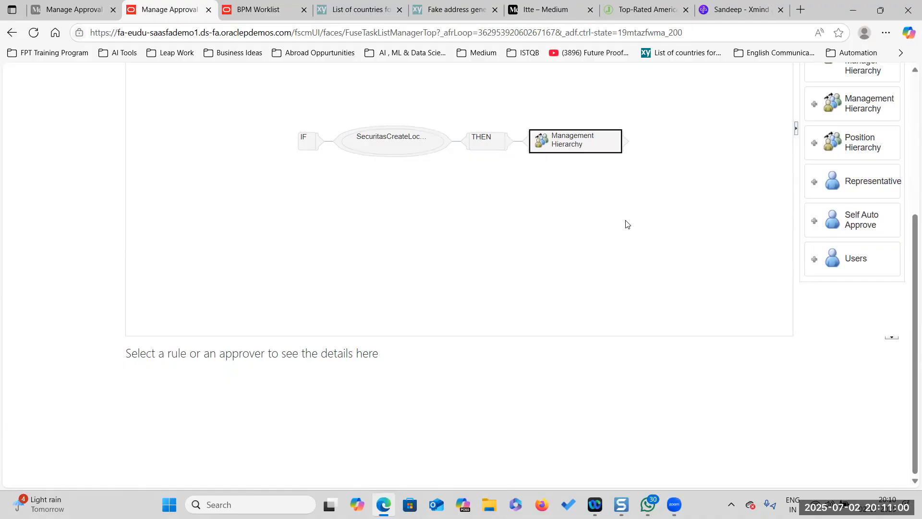
{"action": "left_click", "coordinate": [423, 152]}
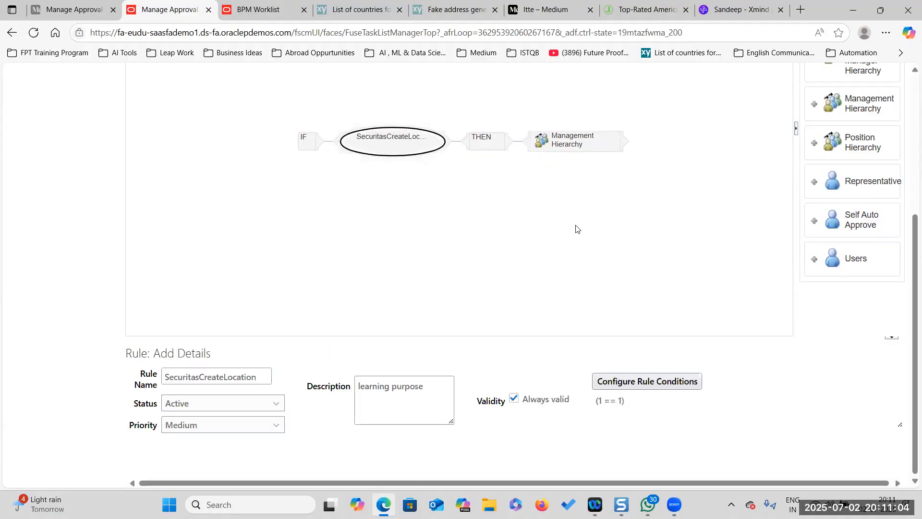
{"action": "mouse_move", "coordinate": [908, 316]}
{"action": "left_mouse_down"}
{"action": "mouse_move", "coordinate": [908, 212]}
{"action": "mouse_move", "coordinate": [908, 305]}
{"action": "left_mouse_up"}
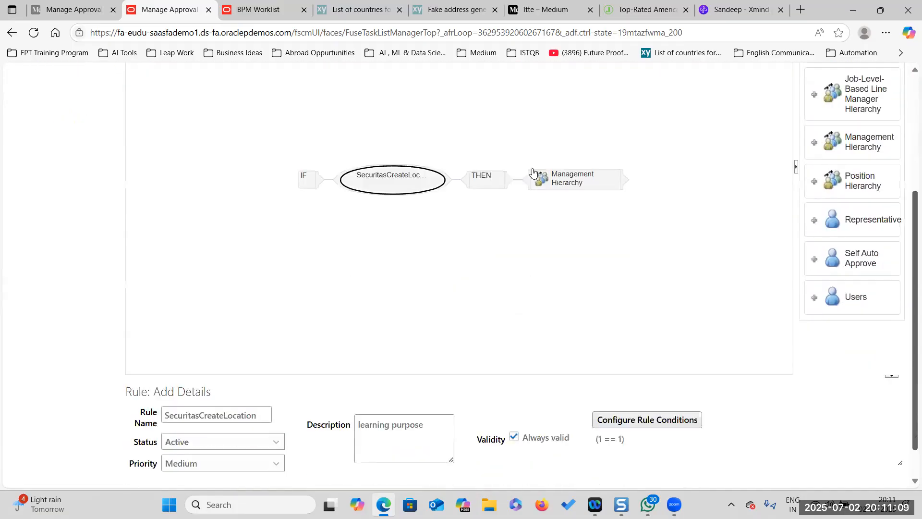
{"action": "left_click", "coordinate": [581, 180]}
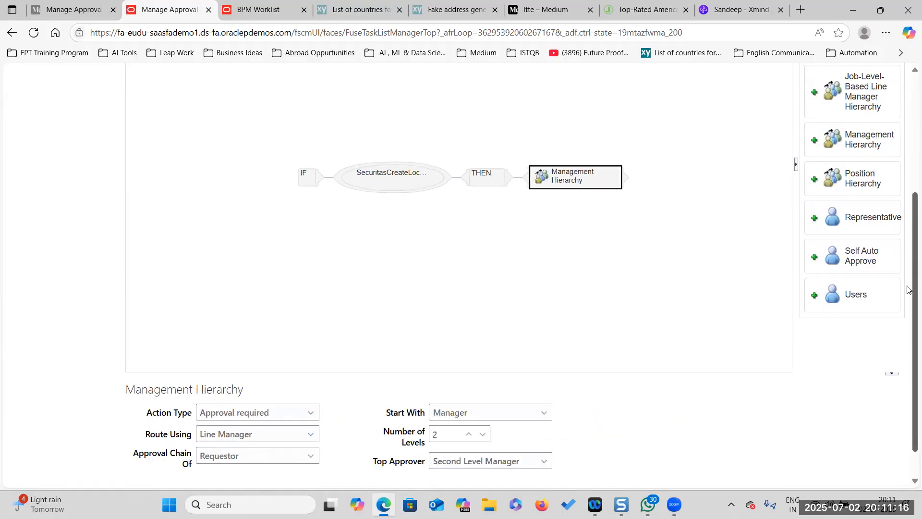
{"action": "scroll", "coordinate": [909, 230], "scroll_direction": "up", "scroll_amount": 4}
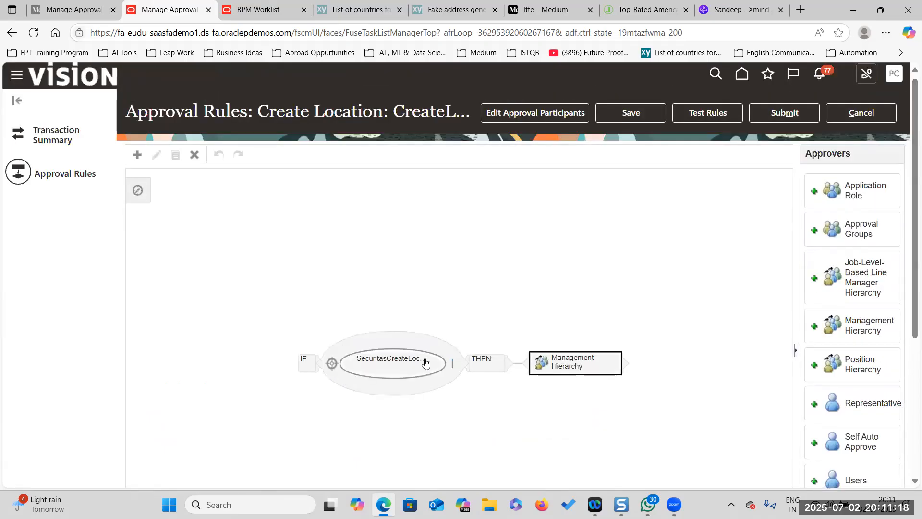
{"action": "left_click", "coordinate": [861, 113]}
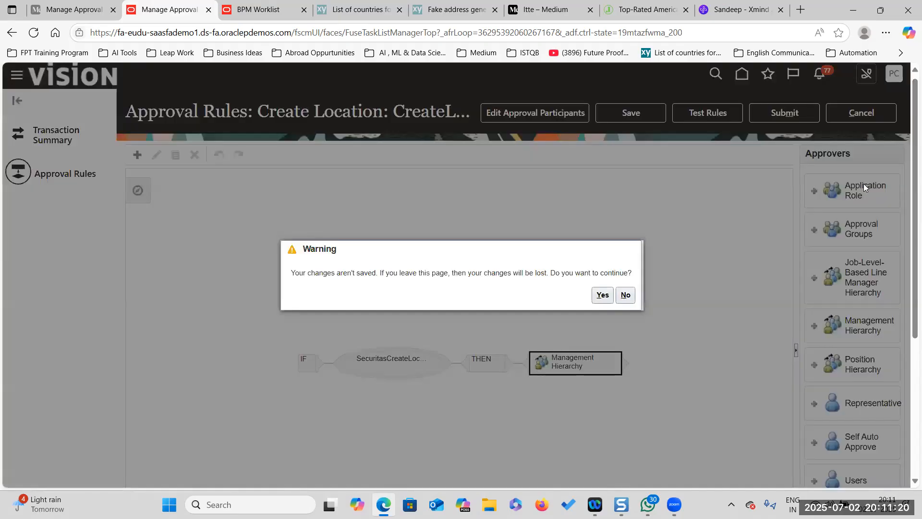
{"action": "left_click", "coordinate": [602, 295]}
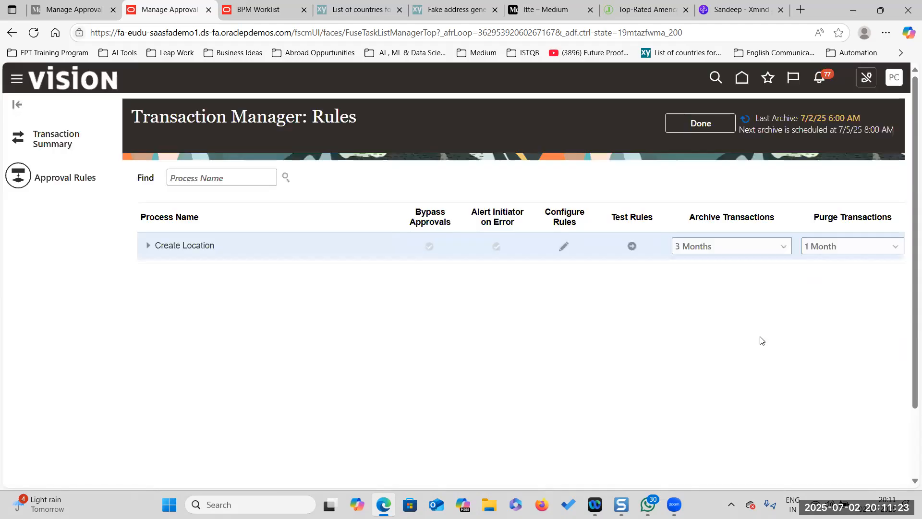
Step: Reopen the Create Location rules and review the Approval Groups approver's FPT Approval Group setting
{"action": "left_click", "coordinate": [563, 247]}
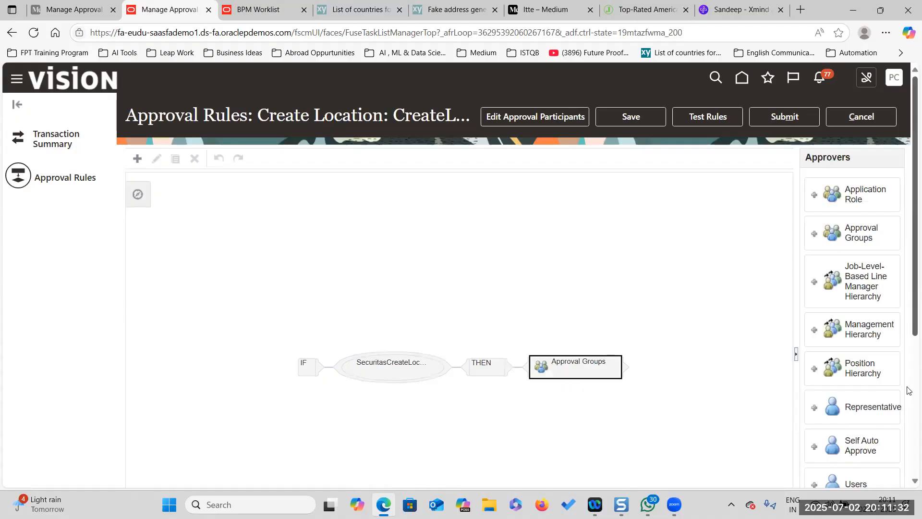
{"action": "scroll", "coordinate": [909, 307], "scroll_direction": "down", "scroll_amount": 5}
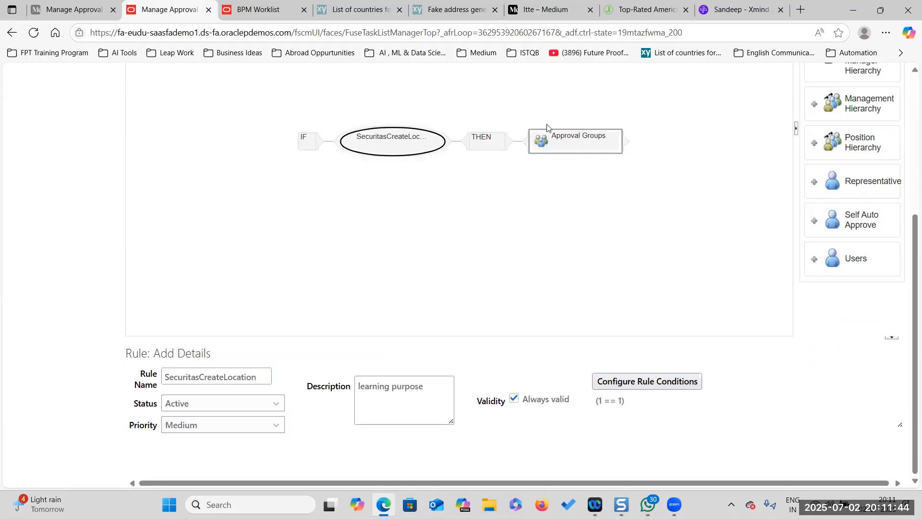
{"action": "left_click", "coordinate": [580, 150]}
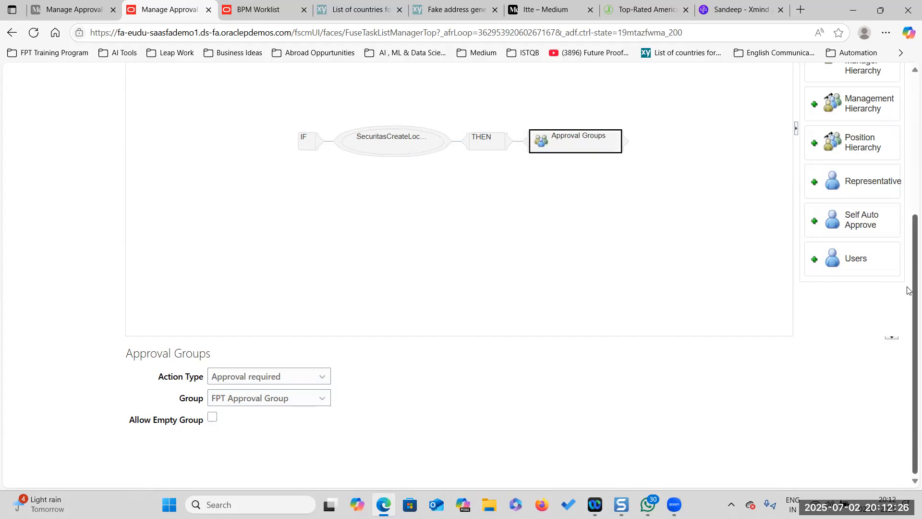
{"action": "left_click_drag", "start_coordinate": [910, 295], "coordinate": [910, 181]}
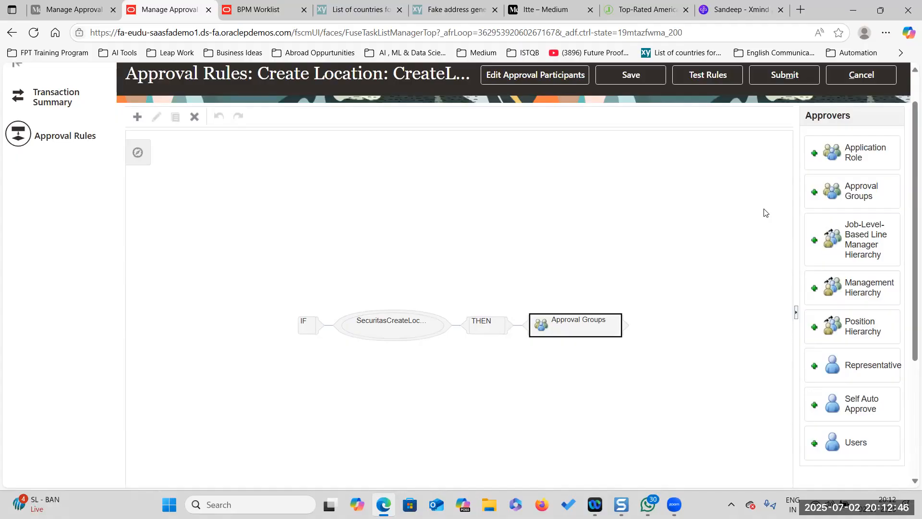
{"action": "scroll", "coordinate": [910, 417], "scroll_direction": "down", "scroll_amount": 1}
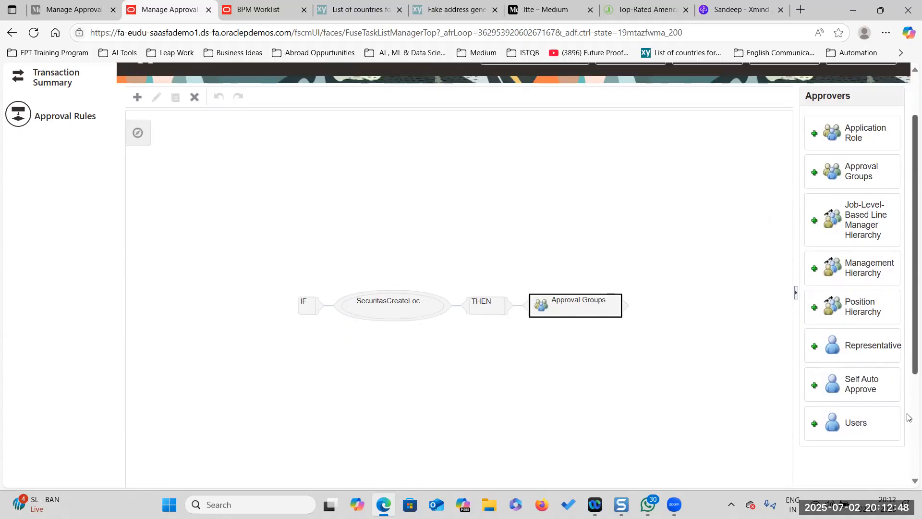
{"action": "scroll", "coordinate": [910, 417], "scroll_direction": "down", "scroll_amount": 2}
{"action": "left_click", "coordinate": [859, 340]}
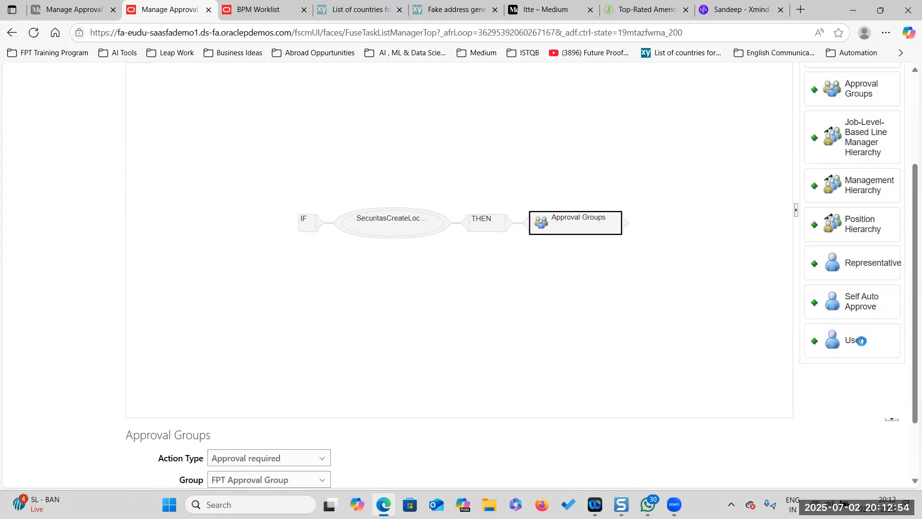
{"action": "left_click_drag", "start_coordinate": [909, 220], "coordinate": [909, 147]}
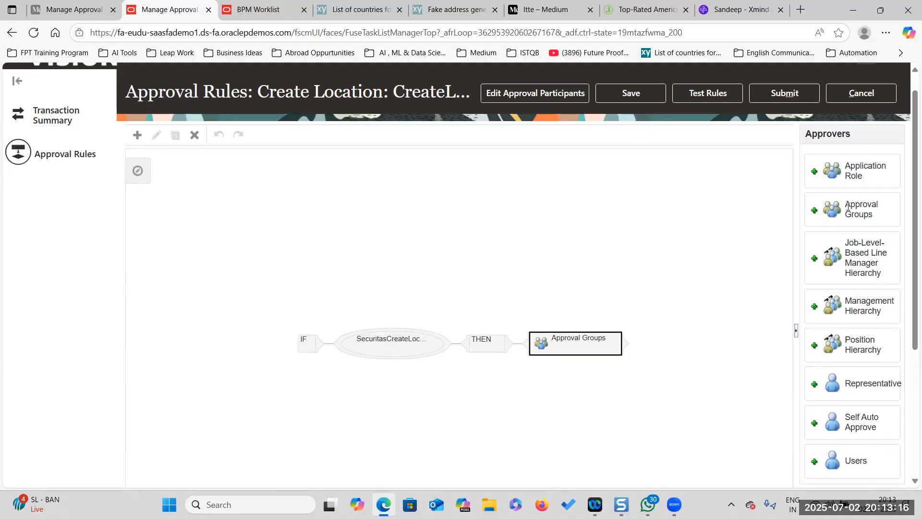
{"action": "left_click_drag", "start_coordinate": [911, 231], "coordinate": [907, 288]}
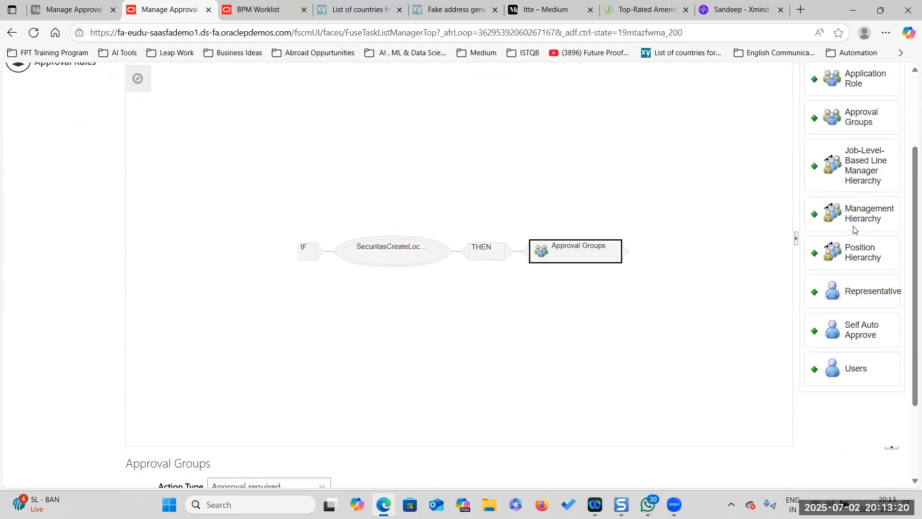
{"action": "left_click_drag", "start_coordinate": [908, 190], "coordinate": [910, 154]}
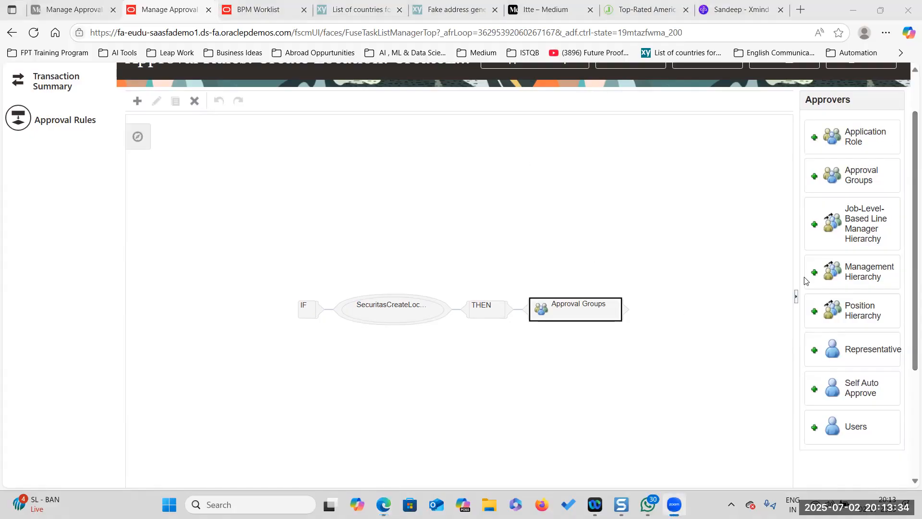
{"action": "mouse_move", "coordinate": [569, 314]}
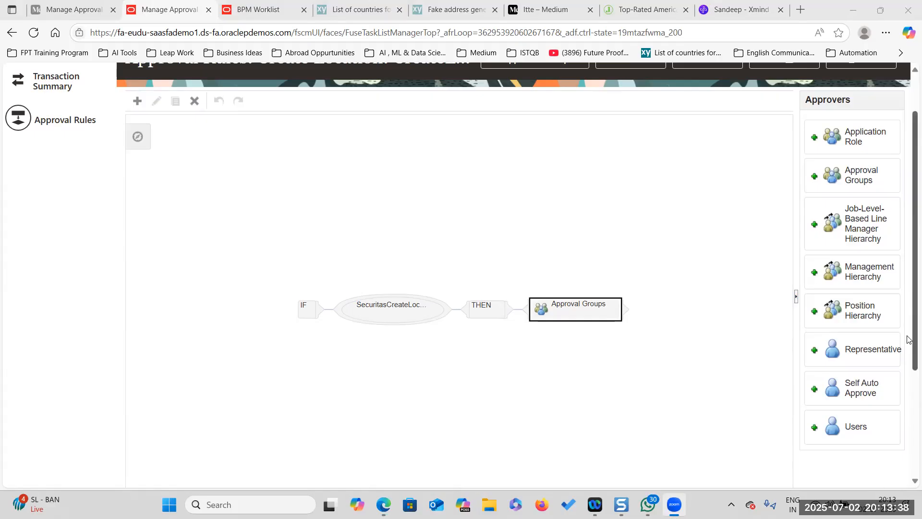
{"action": "scroll", "coordinate": [909, 339], "scroll_direction": "down", "scroll_amount": 3}
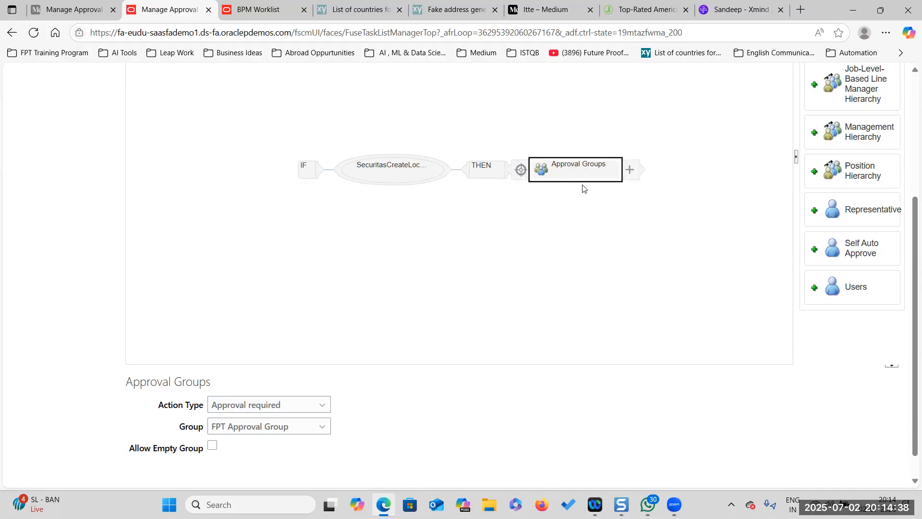
Step: Switch to the BPM Worklist tab showing the FPT Approval Group details
{"action": "key", "text": "ctrl+Tab"}
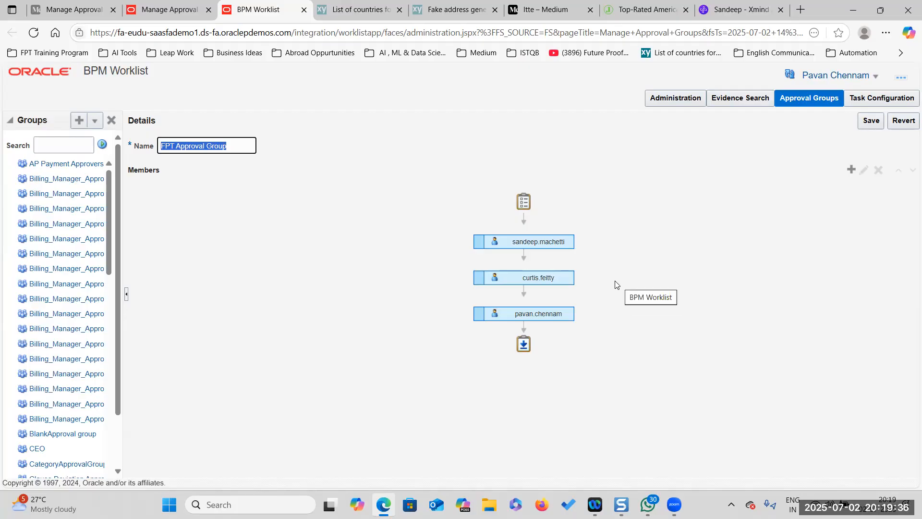
Step: Save the FPT Approval Group twice, dismissing each saved-successfully confirmation
{"action": "left_click", "coordinate": [872, 121]}
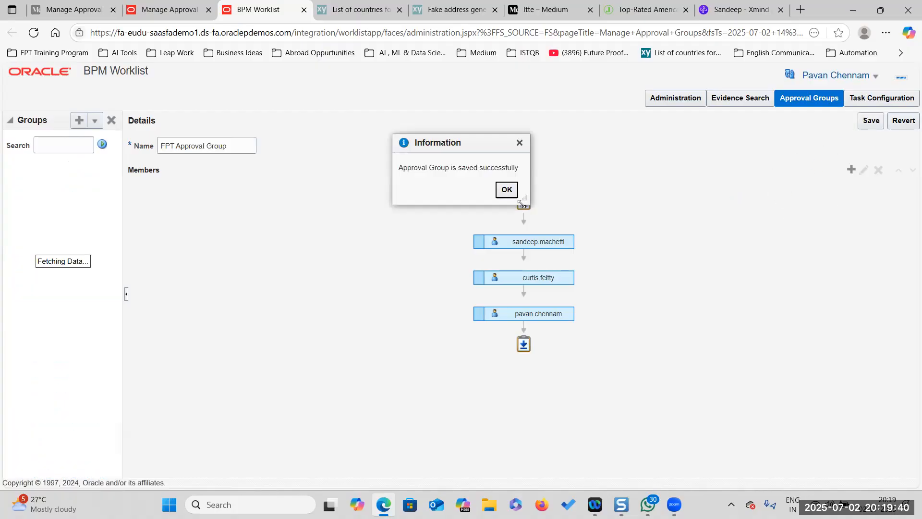
{"action": "left_click", "coordinate": [507, 190]}
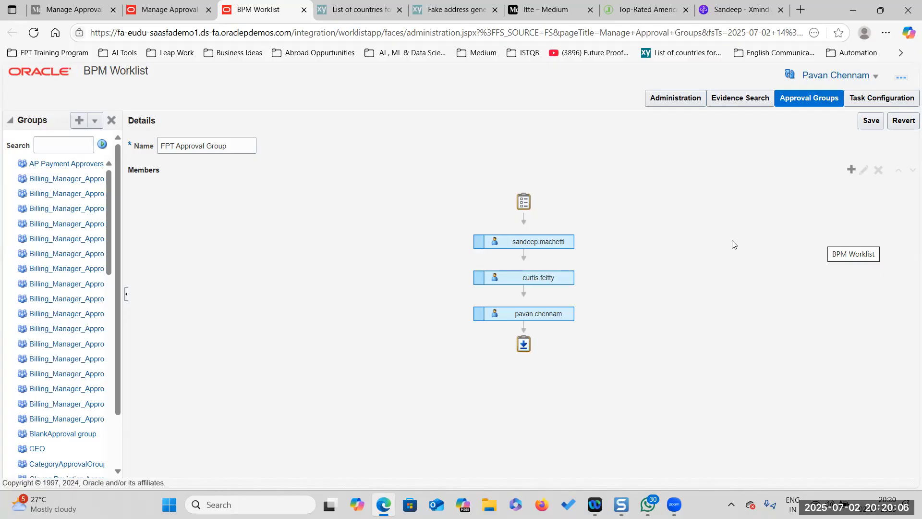
{"action": "left_click", "coordinate": [873, 121]}
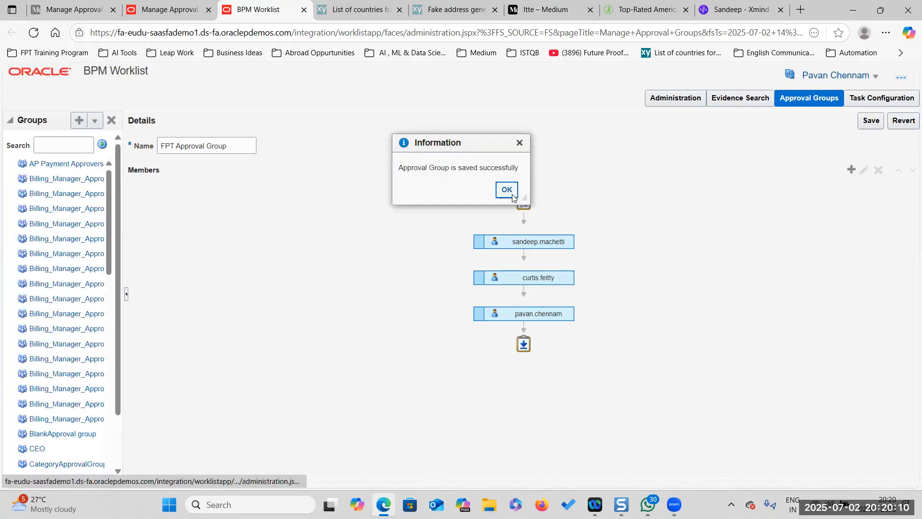
{"action": "left_click", "coordinate": [507, 190]}
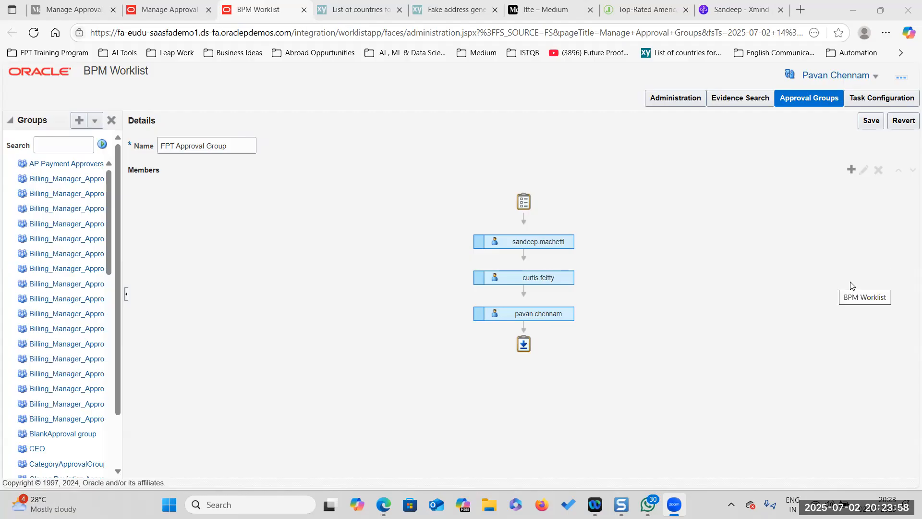
Step: Return to the Manage Approval tab and submit the Create Location rule, confirming the commit
{"action": "left_click", "coordinate": [185, 11]}
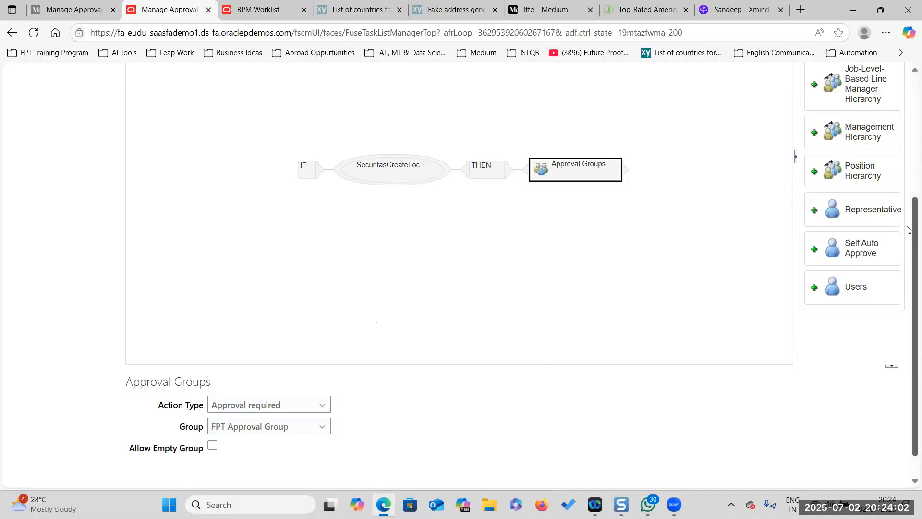
{"action": "left_click_drag", "start_coordinate": [908, 227], "coordinate": [907, 96]}
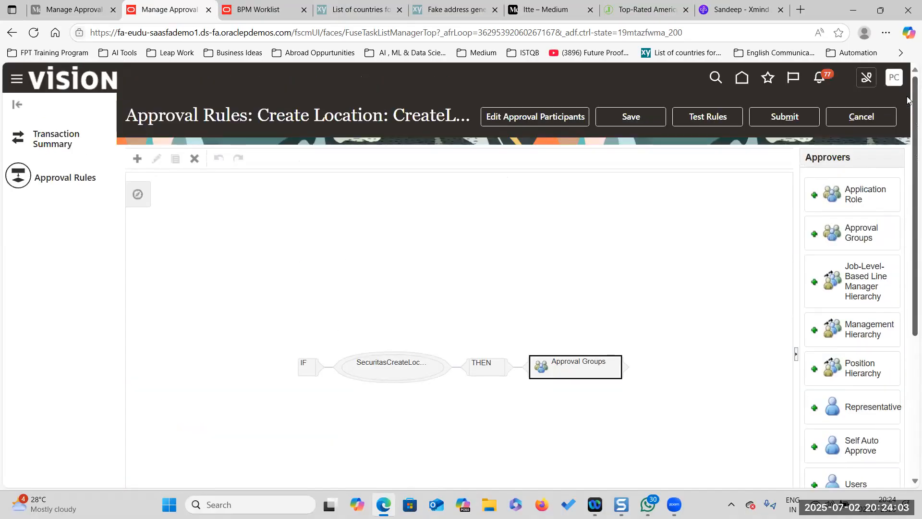
{"action": "left_click", "coordinate": [786, 118]}
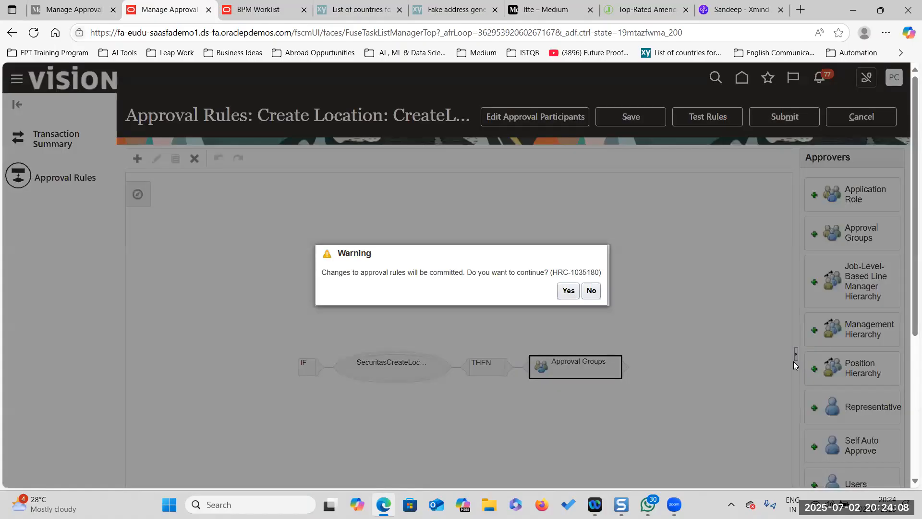
{"action": "left_click", "coordinate": [569, 290]}
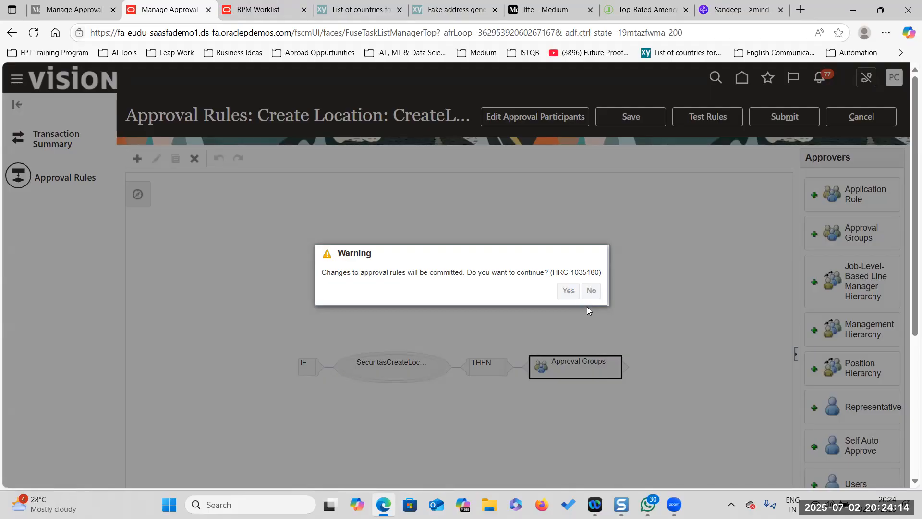
{"action": "key", "text": "Return"}
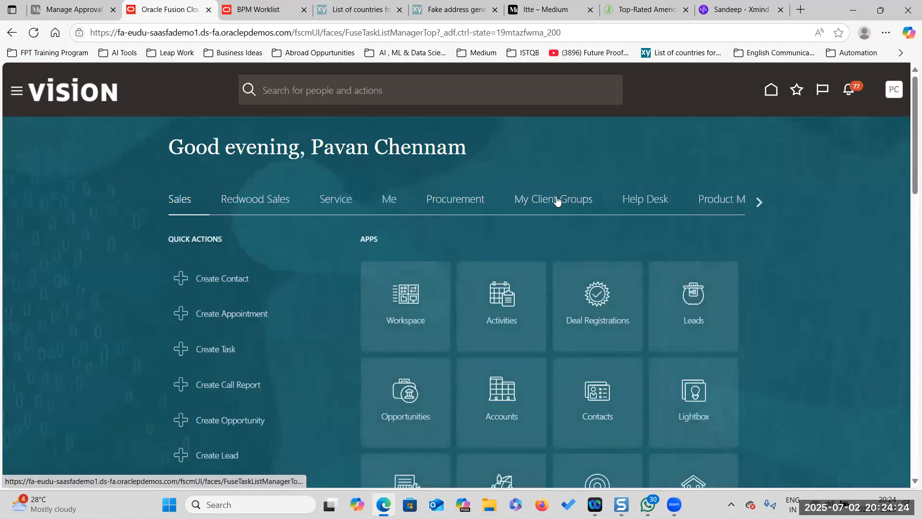
Step: Go to My Client Groups > Workforce Structures > Locations
{"action": "left_click", "coordinate": [548, 201]}
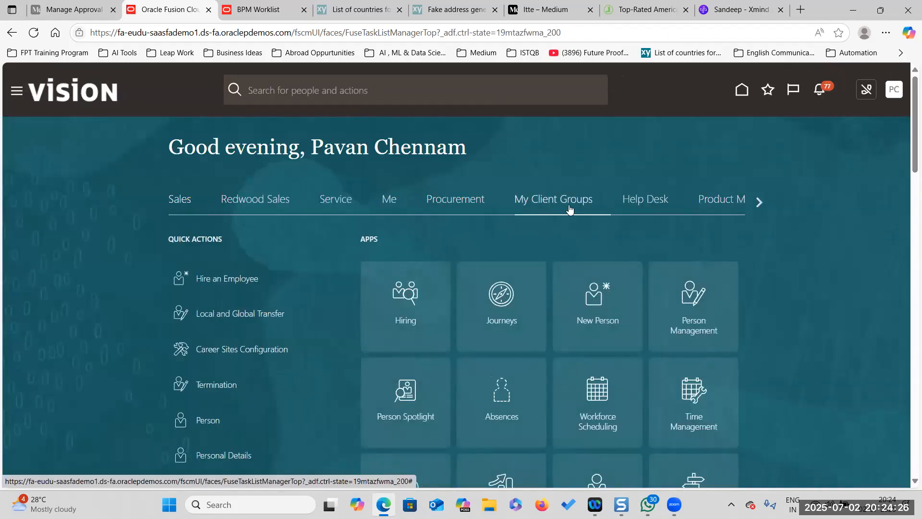
{"action": "scroll", "coordinate": [463, 311], "scroll_direction": "down", "scroll_amount": 5}
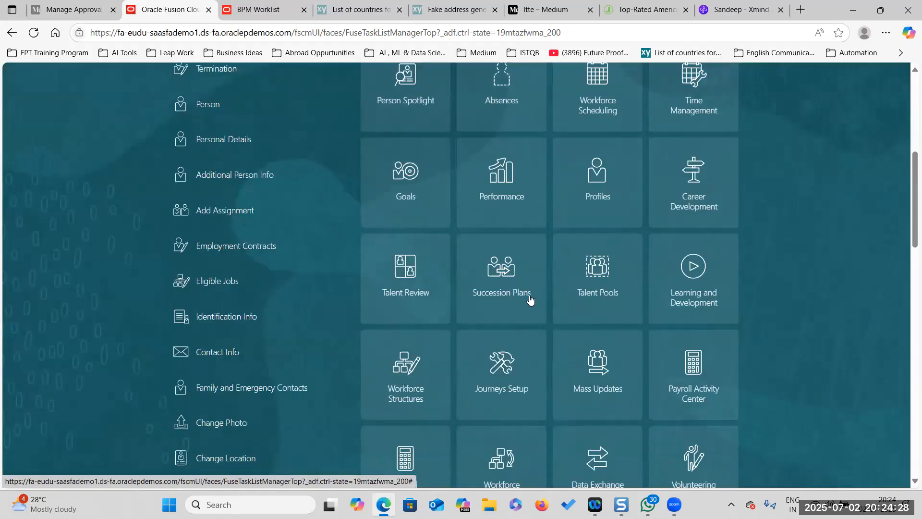
{"action": "scroll", "coordinate": [493, 254], "scroll_direction": "down", "scroll_amount": 4}
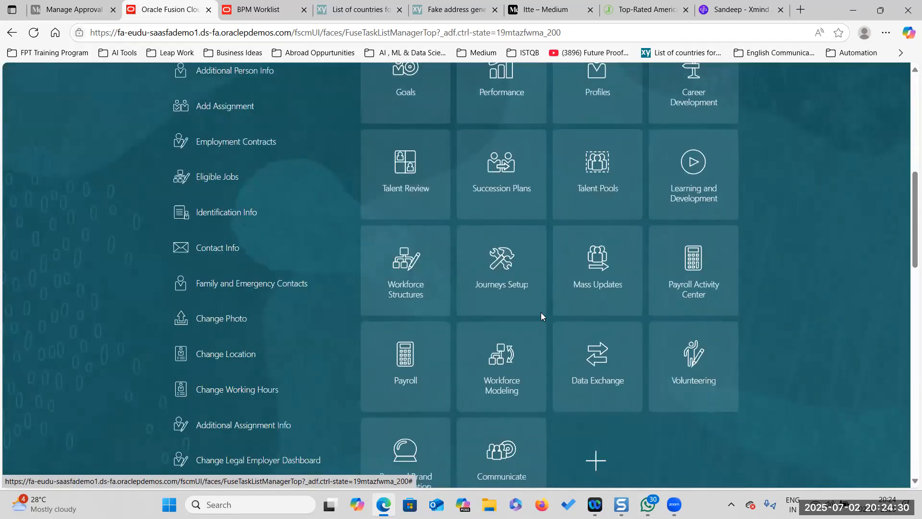
{"action": "scroll", "coordinate": [478, 257], "scroll_direction": "up", "scroll_amount": 2}
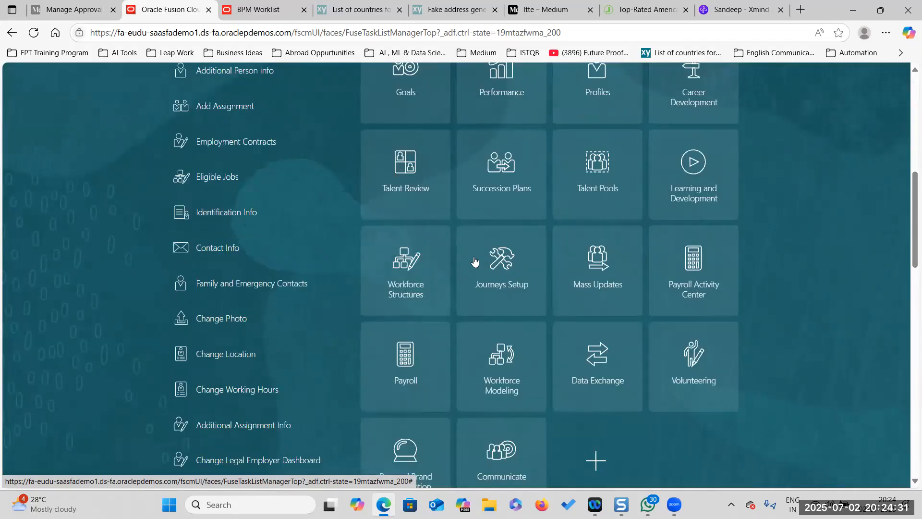
{"action": "left_click", "coordinate": [498, 267]}
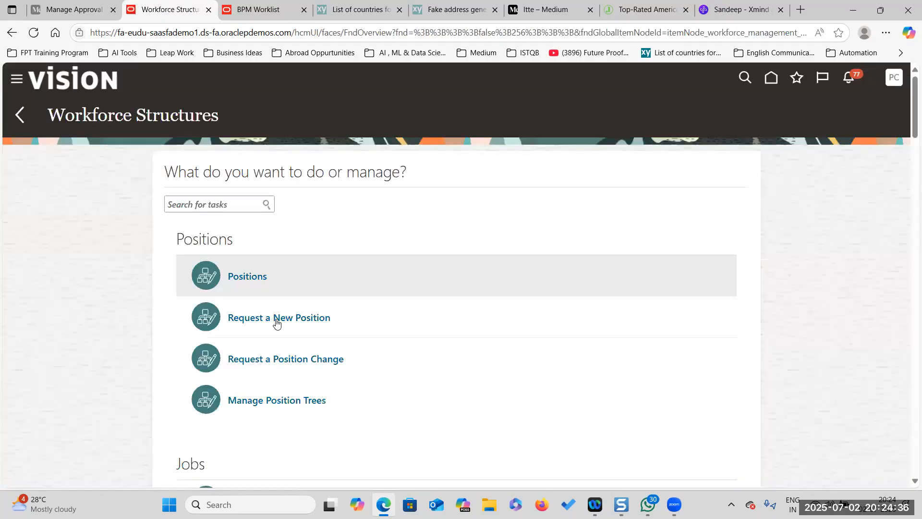
{"action": "scroll", "coordinate": [259, 284], "scroll_direction": "down", "scroll_amount": 5}
{"action": "scroll", "coordinate": [261, 342], "scroll_direction": "down", "scroll_amount": 4}
{"action": "left_click", "coordinate": [241, 222]}
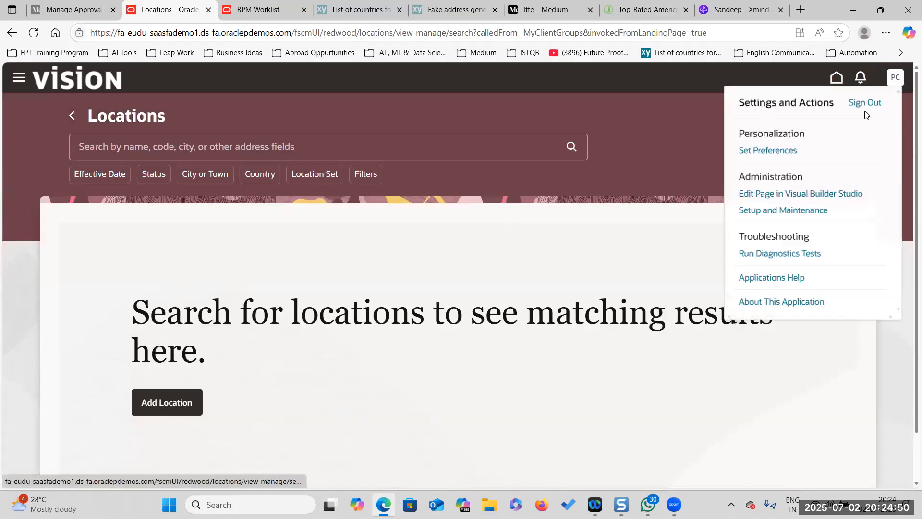
Step: Sign out and sign back in as another test user from saved credentials
{"action": "left_click", "coordinate": [871, 102]}
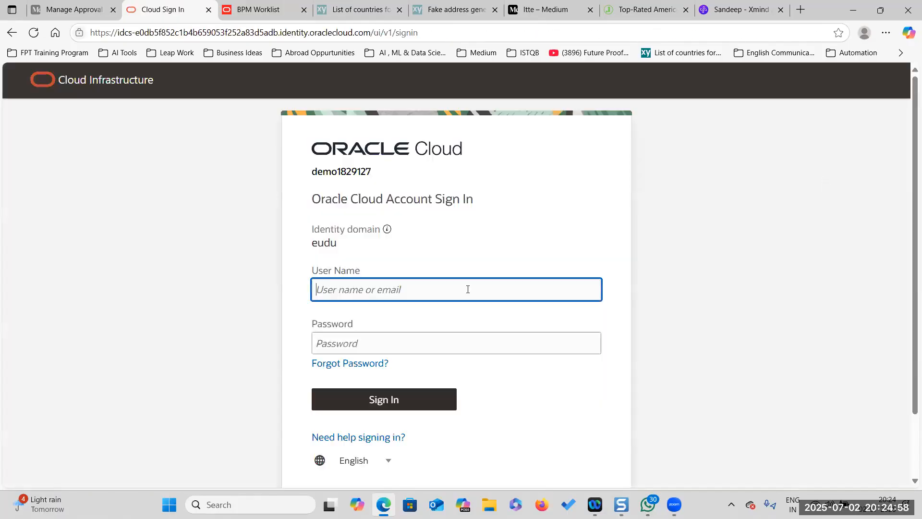
{"action": "left_click", "coordinate": [465, 291]}
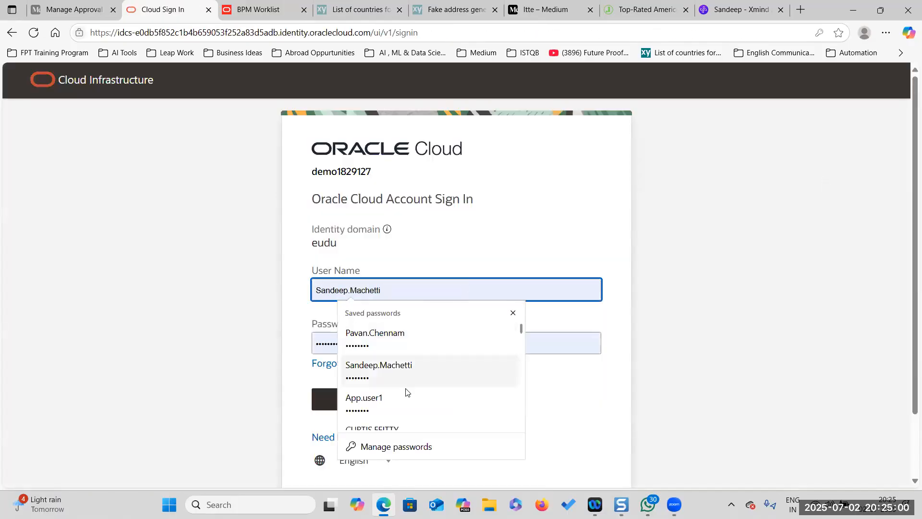
{"action": "left_click", "coordinate": [407, 401]}
{"action": "left_click", "coordinate": [408, 401]}
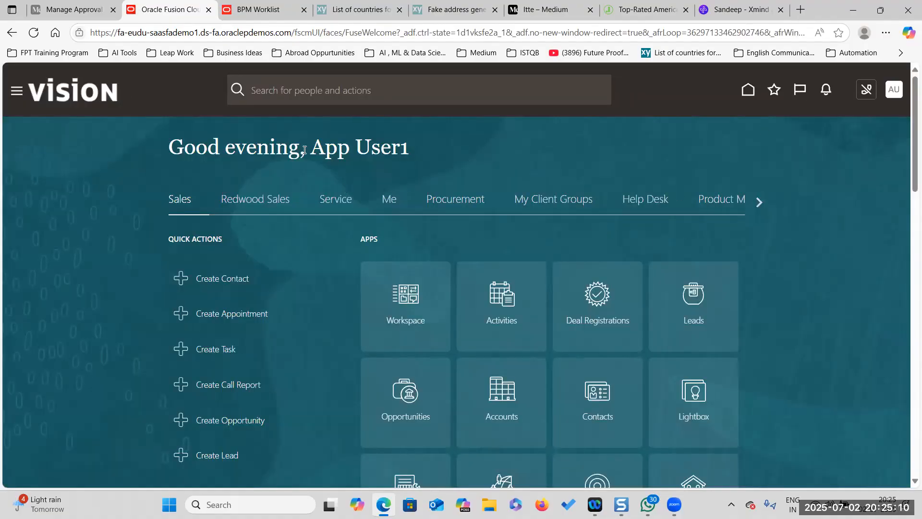
Step: Go from My Client Groups through Workforce Structures to the Locations page
{"action": "left_click_drag", "start_coordinate": [331, 147], "coordinate": [419, 143]}
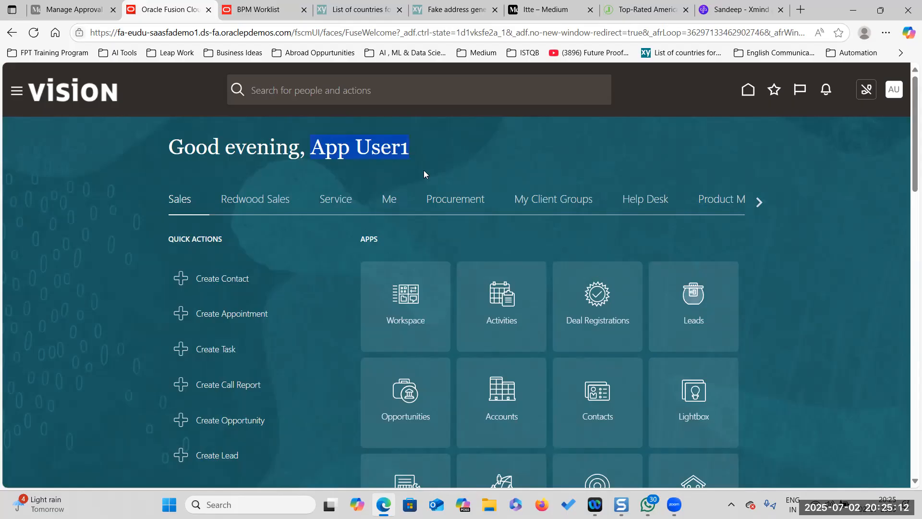
{"action": "left_click", "coordinate": [580, 203]}
{"action": "scroll", "coordinate": [469, 280], "scroll_direction": "down", "scroll_amount": 2}
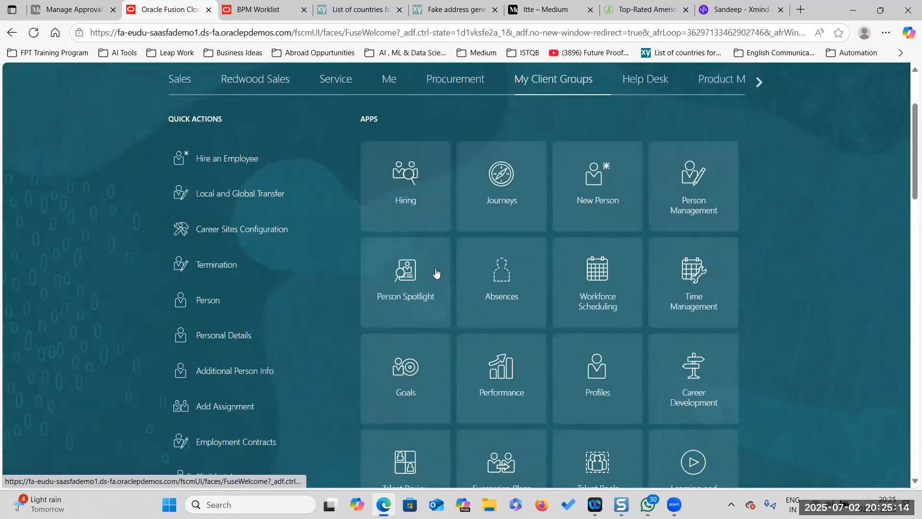
{"action": "scroll", "coordinate": [506, 290], "scroll_direction": "down", "scroll_amount": 5}
{"action": "left_click", "coordinate": [402, 266]}
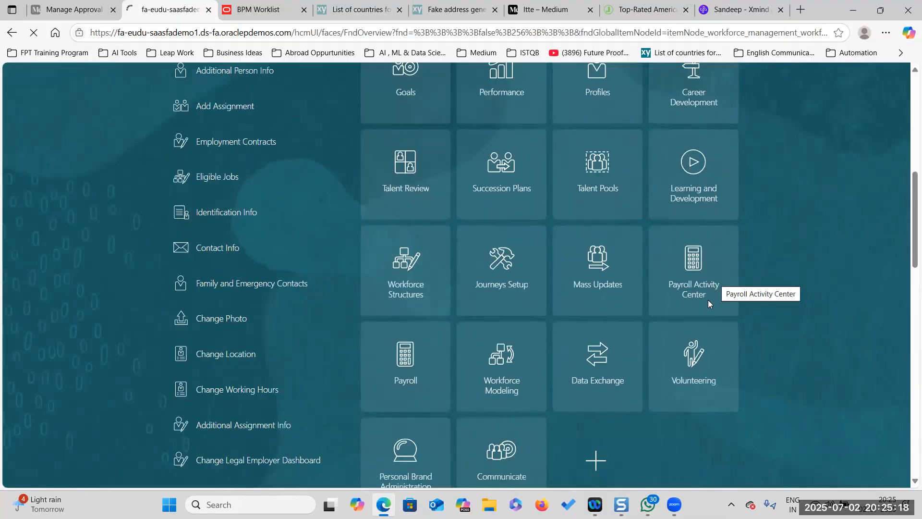
{"action": "scroll", "coordinate": [486, 344], "scroll_direction": "down", "scroll_amount": 7}
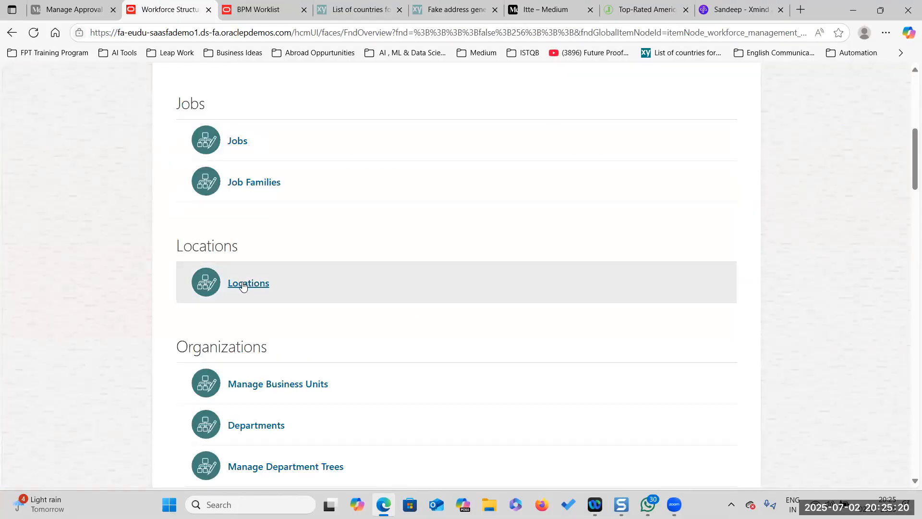
{"action": "left_click", "coordinate": [429, 285]}
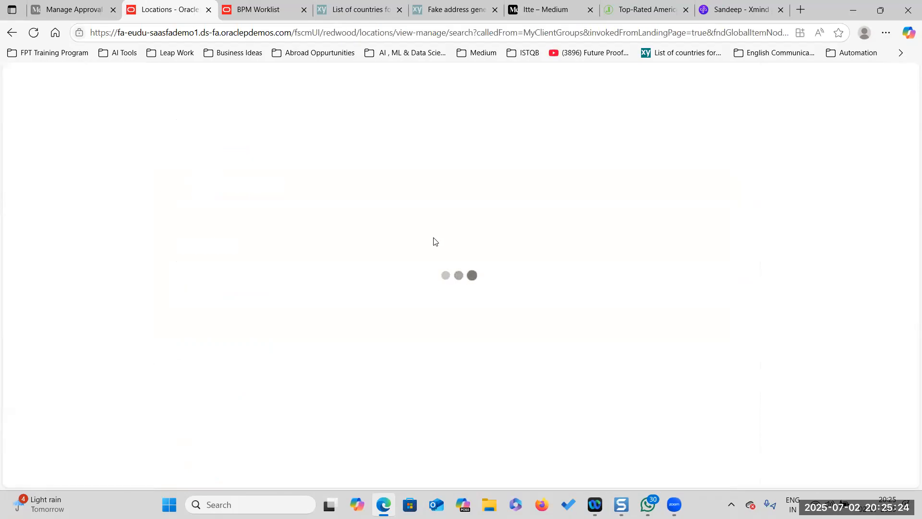
Step: Reload Fakexy for a fresh random US address, passing the Cloudflare human check
{"action": "left_click", "coordinate": [450, 10]}
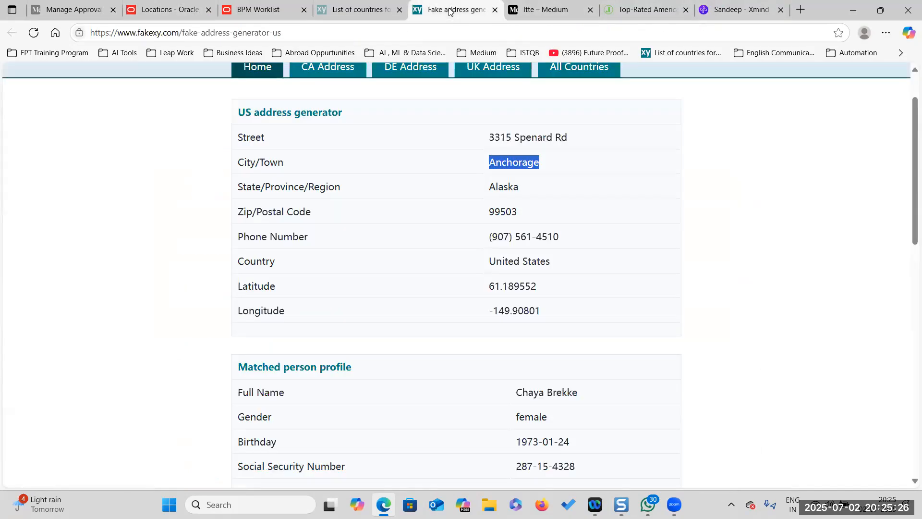
{"action": "left_click", "coordinate": [33, 34]}
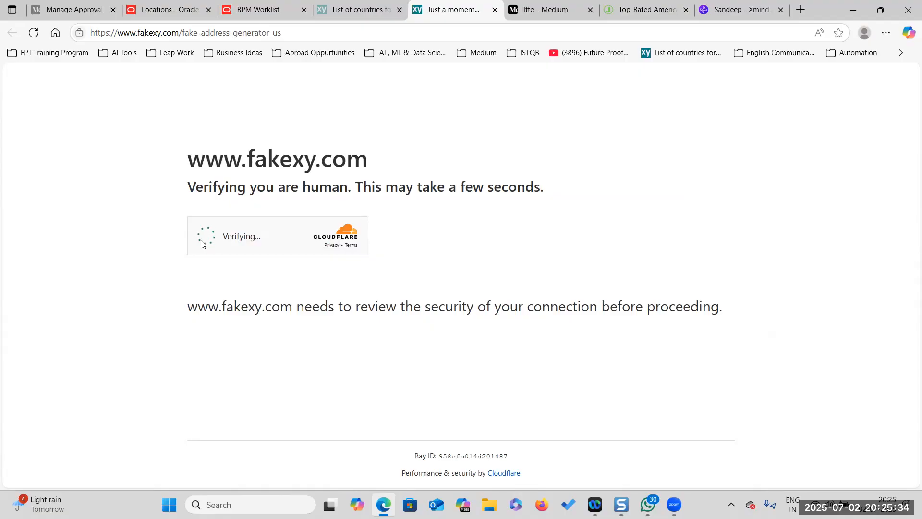
{"action": "left_click", "coordinate": [202, 236]}
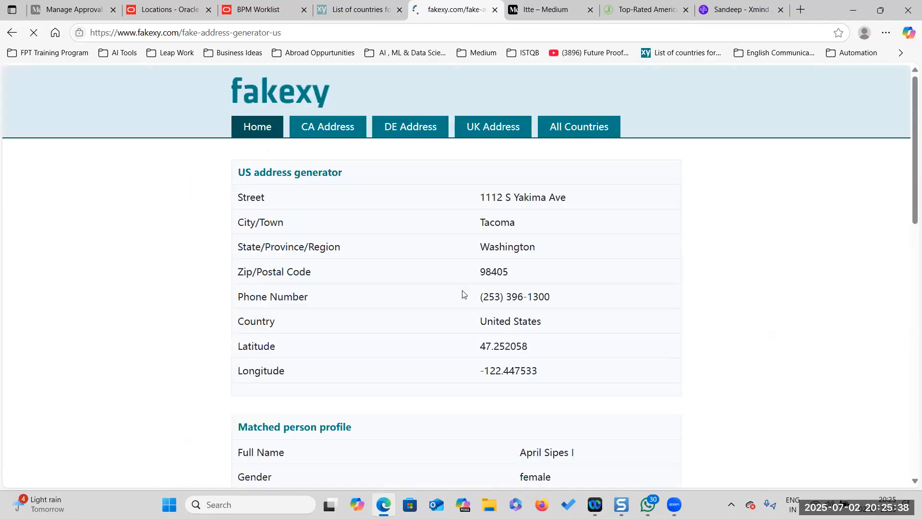
Step: Copy the city Tacoma and start adding a new location in Oracle
{"action": "left_click_drag", "start_coordinate": [479, 222], "coordinate": [582, 223]}
{"action": "key", "text": "ctrl+c"}
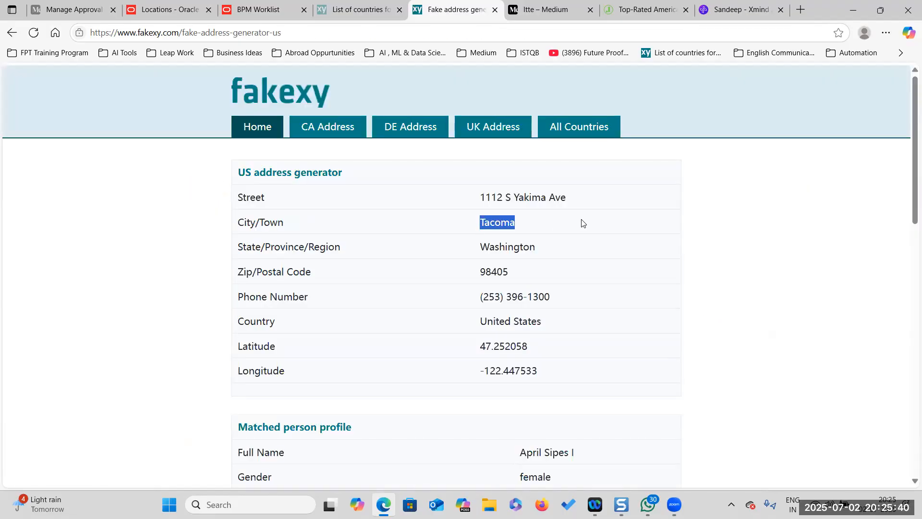
{"action": "left_click", "coordinate": [187, 10]}
{"action": "left_click", "coordinate": [162, 411]}
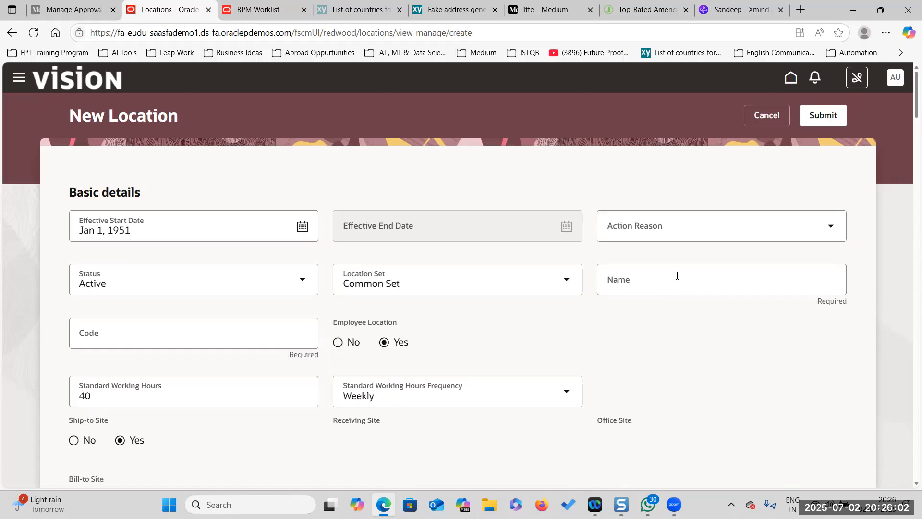
Step: Enter the location name Tacoma, code TC, and paste Tacoma as the description
{"action": "left_click", "coordinate": [679, 278]}
{"action": "type", "text": "Tacoma"}
{"action": "scroll", "coordinate": [234, 266], "scroll_direction": "down", "scroll_amount": 3}
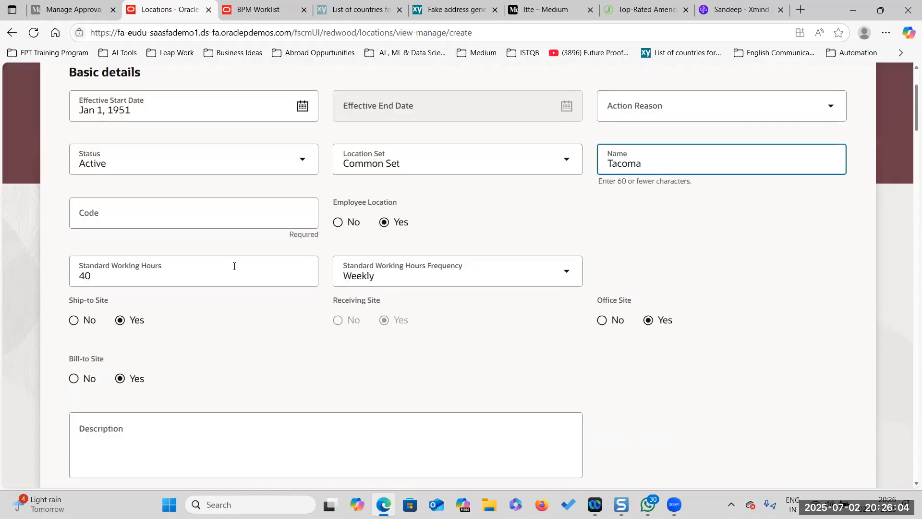
{"action": "left_click", "coordinate": [119, 211]}
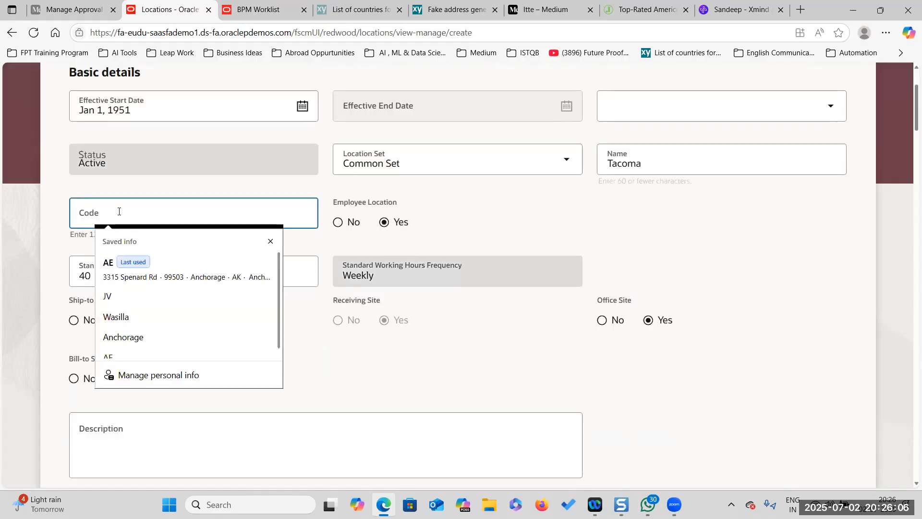
{"action": "type", "text": "TC"}
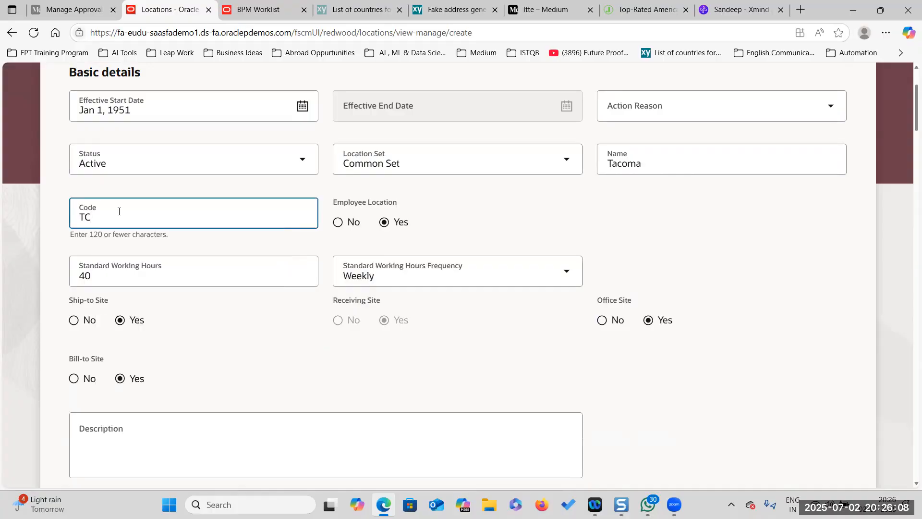
{"action": "scroll", "coordinate": [68, 317], "scroll_direction": "down", "scroll_amount": 3}
{"action": "left_click", "coordinate": [168, 275]}
{"action": "key", "text": "ctrl+v"}
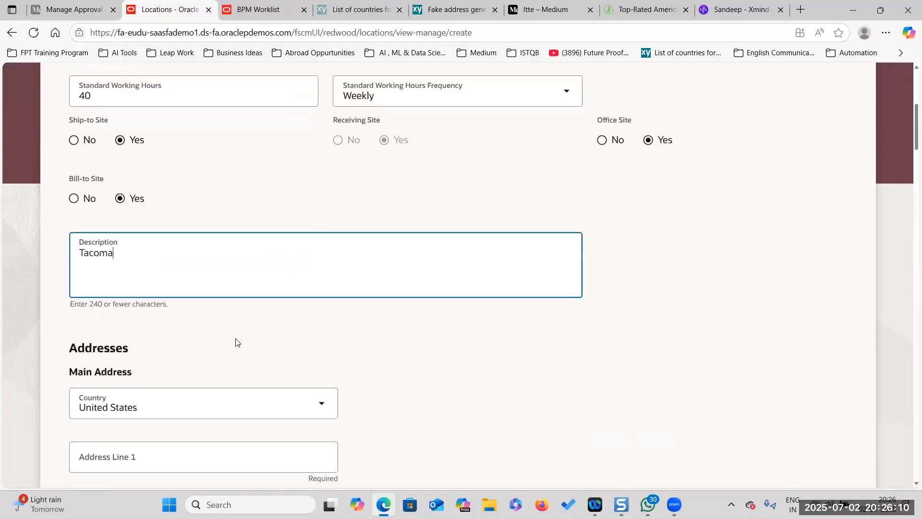
{"action": "scroll", "coordinate": [237, 342], "scroll_direction": "down", "scroll_amount": 4}
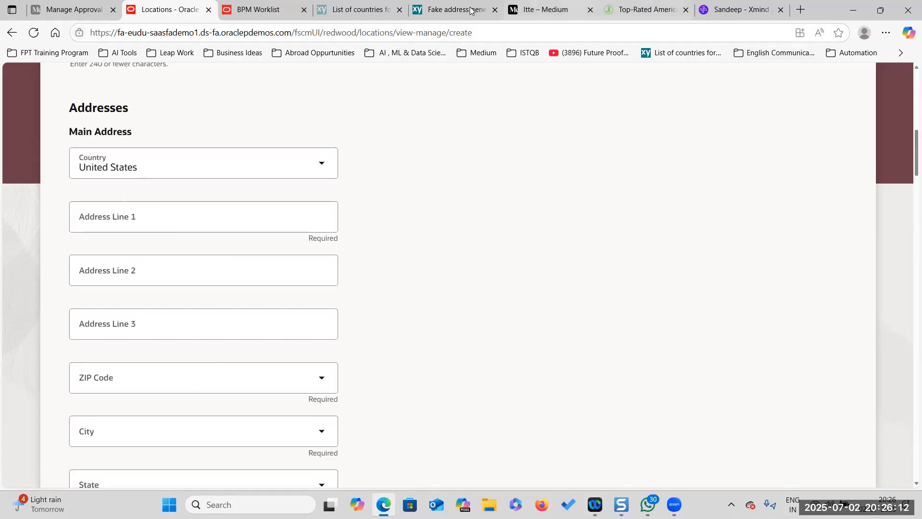
Step: Copy ZIP 98405 from Fakexy and paste it into the ZIP Code field
{"action": "left_click", "coordinate": [451, 10]}
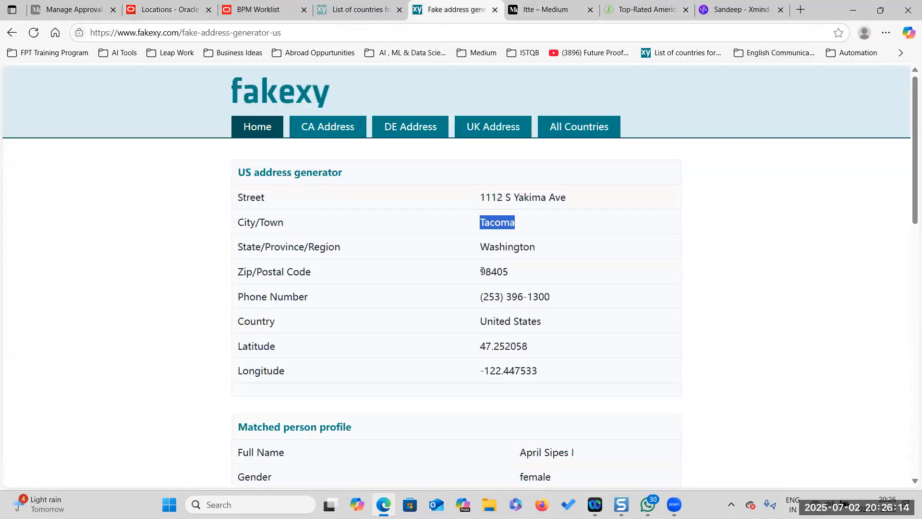
{"action": "left_click_drag", "start_coordinate": [483, 272], "coordinate": [515, 272]}
{"action": "key", "text": "ctrl+c"}
{"action": "left_click", "coordinate": [160, 11]}
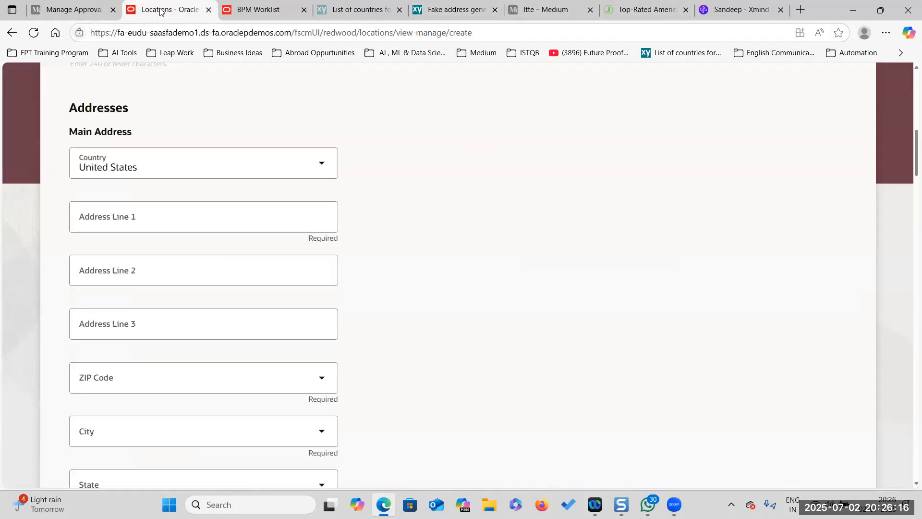
{"action": "scroll", "coordinate": [170, 348], "scroll_direction": "down", "scroll_amount": 2}
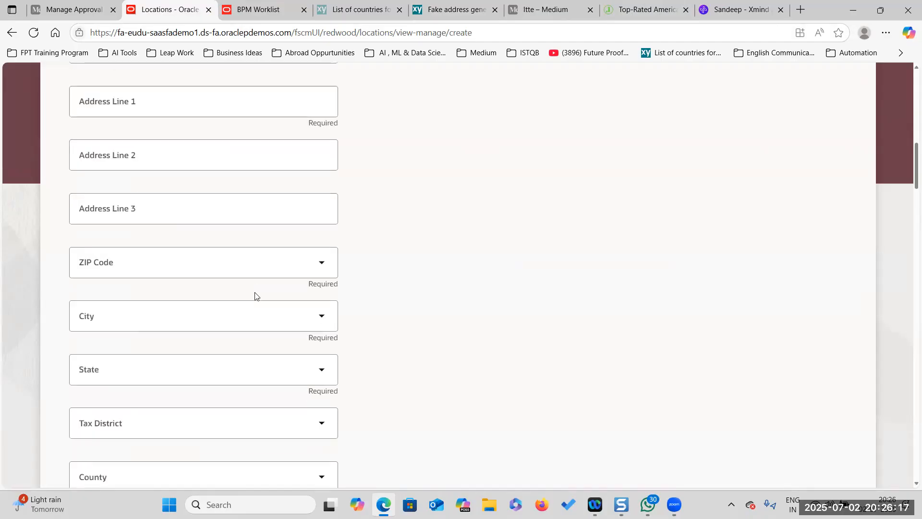
{"action": "left_click", "coordinate": [319, 261]}
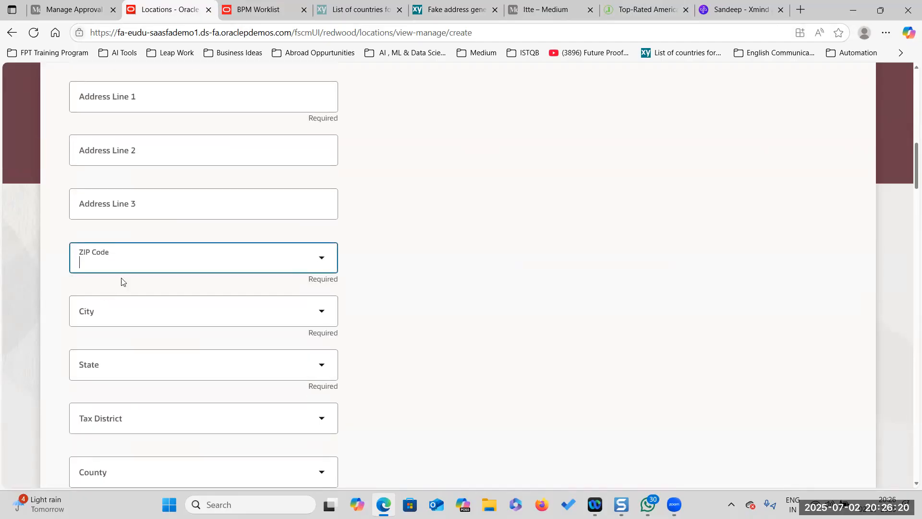
{"action": "key", "text": "ctrl+v"}
Step: Pick the 98405 Tacoma, Pierce, WA suggestion to fill city, state and county
{"action": "left_click", "coordinate": [320, 259]}
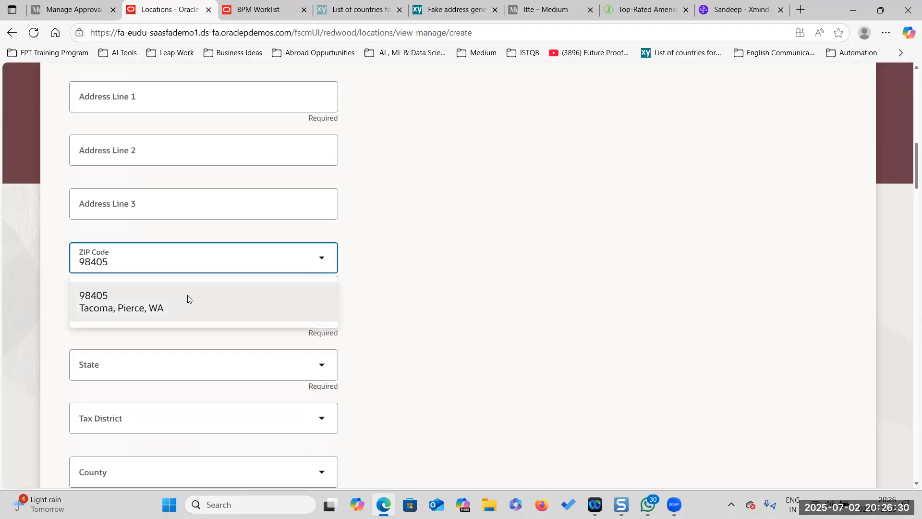
{"action": "left_click", "coordinate": [174, 295]}
{"action": "scroll", "coordinate": [290, 340], "scroll_direction": "down", "scroll_amount": 5}
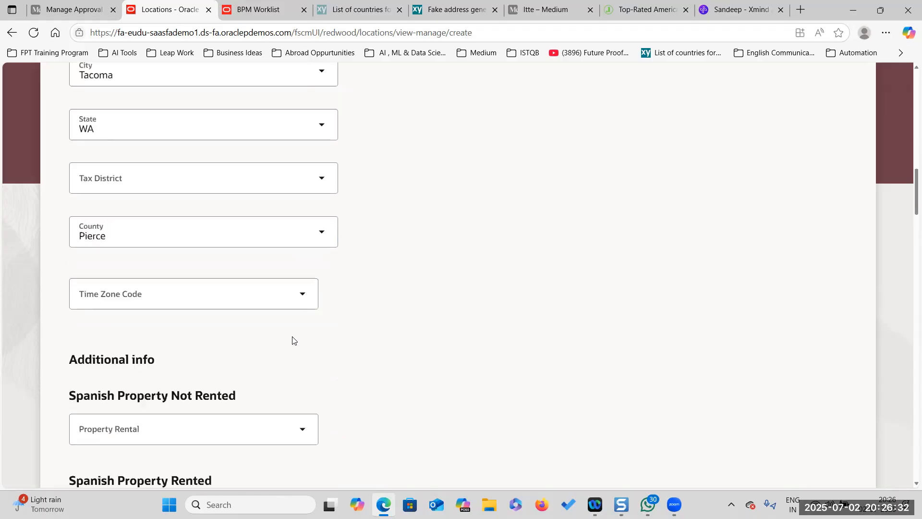
{"action": "scroll", "coordinate": [292, 340], "scroll_direction": "up", "scroll_amount": 5}
{"action": "scroll", "coordinate": [290, 340], "scroll_direction": "up", "scroll_amount": 5}
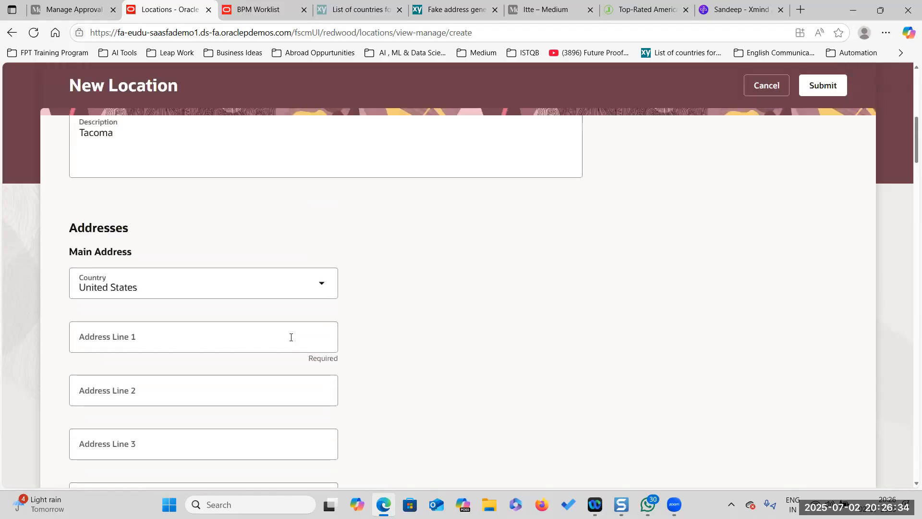
{"action": "left_click", "coordinate": [444, 13]}
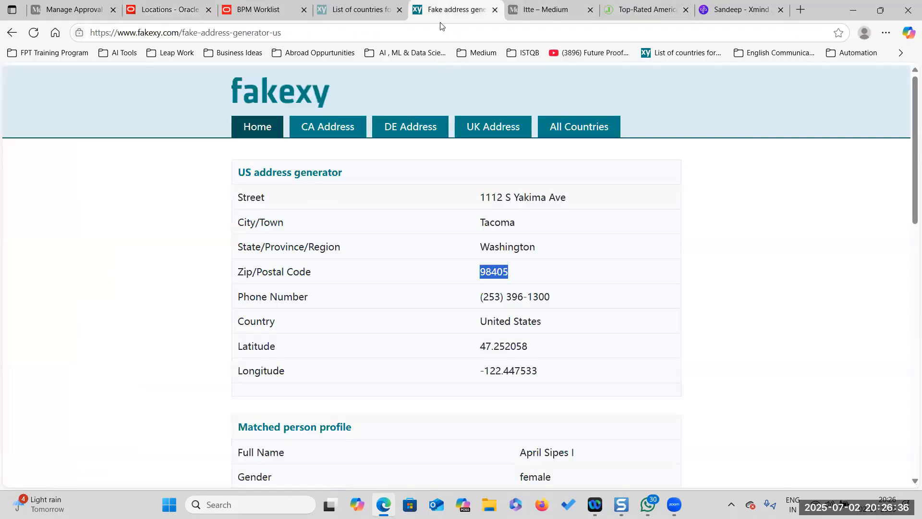
{"action": "triple_click", "coordinate": [604, 198]}
{"action": "key", "text": "ctrl+c"}
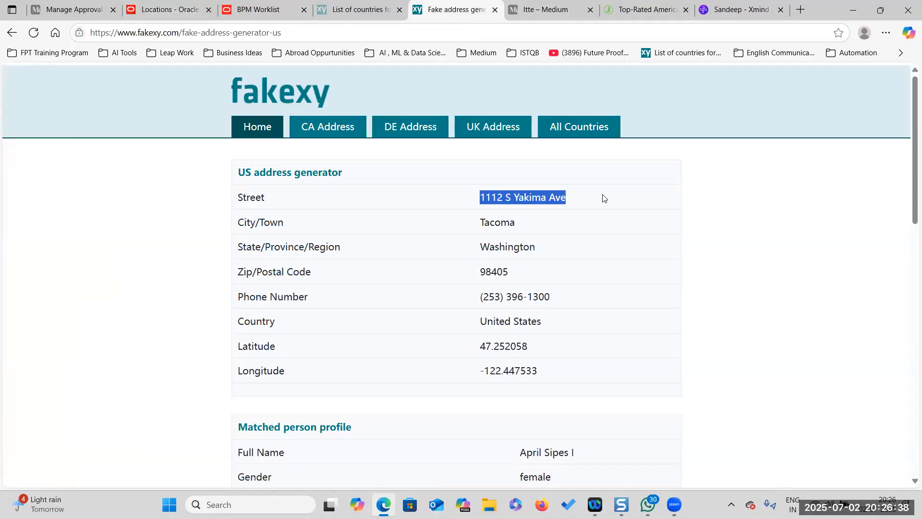
{"action": "left_click", "coordinate": [163, 9]}
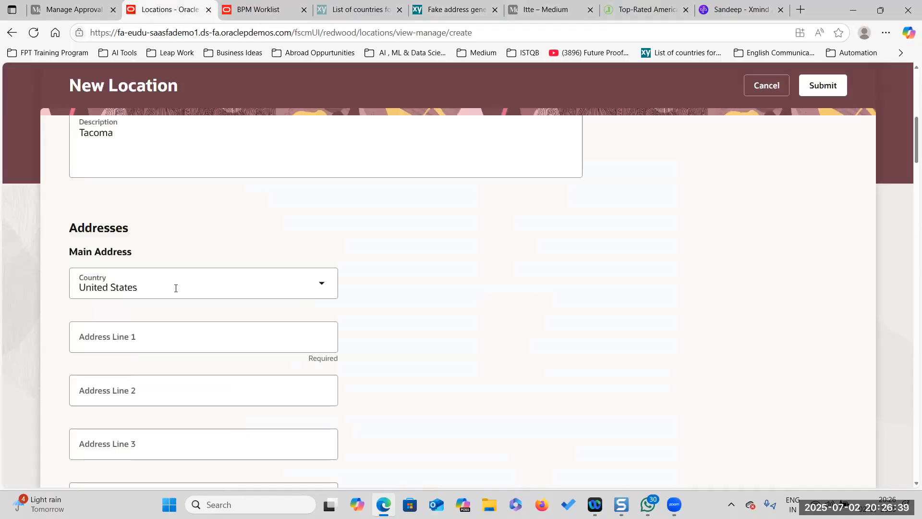
{"action": "left_click", "coordinate": [102, 338]}
{"action": "key", "text": "ctrl+v"}
{"action": "scroll", "coordinate": [315, 334], "scroll_direction": "down", "scroll_amount": 10}
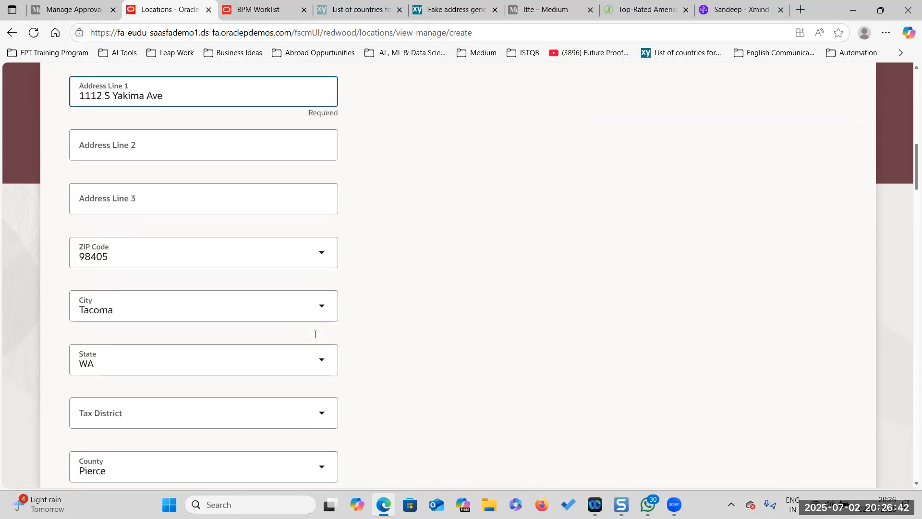
{"action": "scroll", "coordinate": [316, 334], "scroll_direction": "down", "scroll_amount": 7}
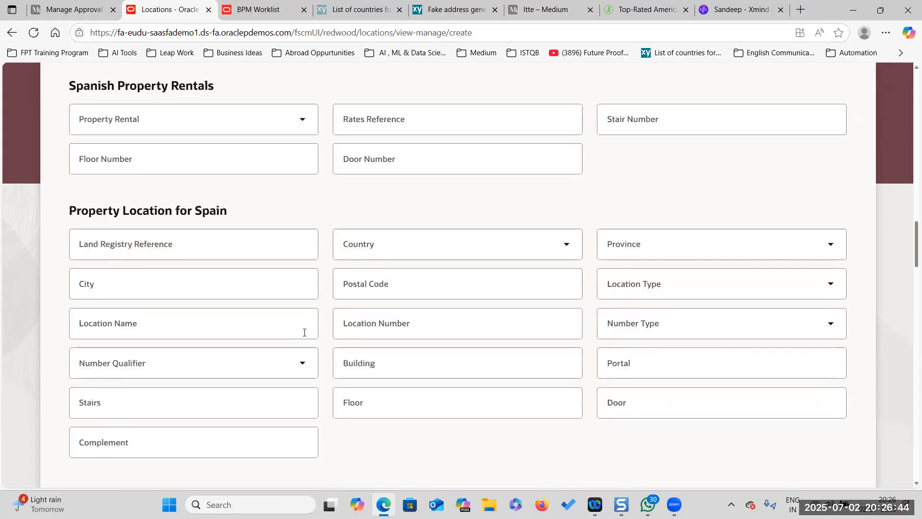
{"action": "scroll", "coordinate": [304, 336], "scroll_direction": "down", "scroll_amount": 4}
{"action": "scroll", "coordinate": [305, 336], "scroll_direction": "down", "scroll_amount": 8}
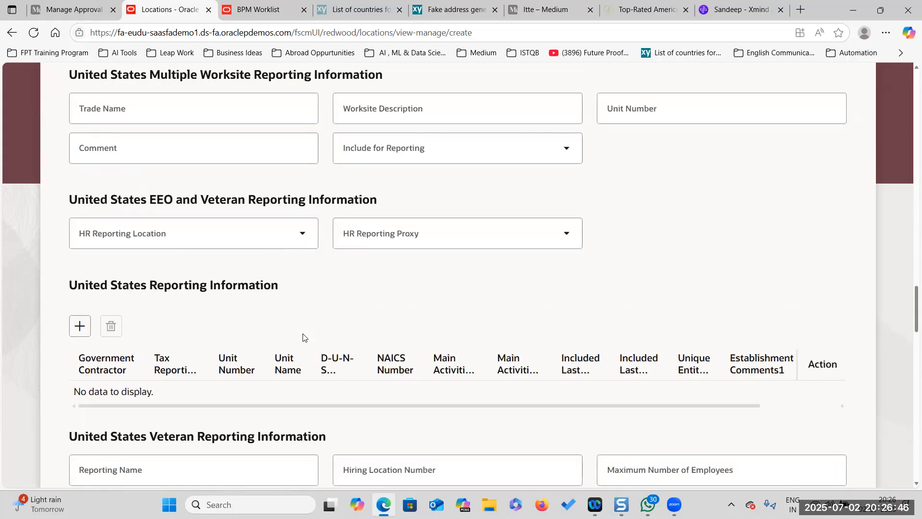
{"action": "scroll", "coordinate": [304, 336], "scroll_direction": "down", "scroll_amount": 18}
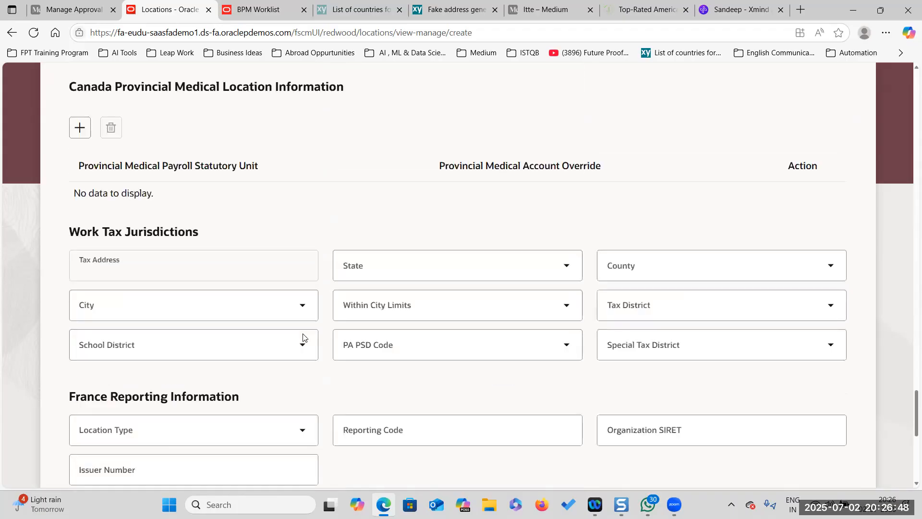
{"action": "scroll", "coordinate": [303, 337], "scroll_direction": "down", "scroll_amount": 8}
{"action": "scroll", "coordinate": [303, 335], "scroll_direction": "up", "scroll_amount": 6}
{"action": "scroll", "coordinate": [303, 337], "scroll_direction": "up", "scroll_amount": 1}
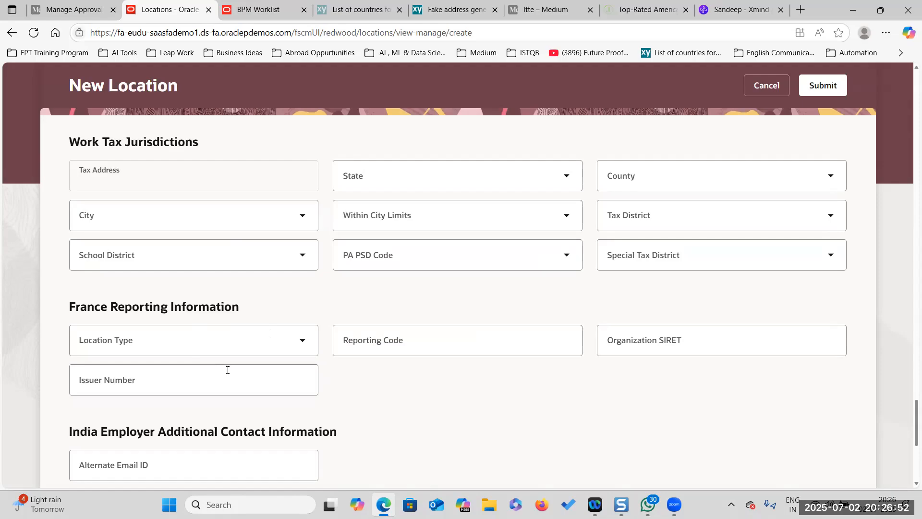
{"action": "scroll", "coordinate": [227, 370], "scroll_direction": "up", "scroll_amount": 20}
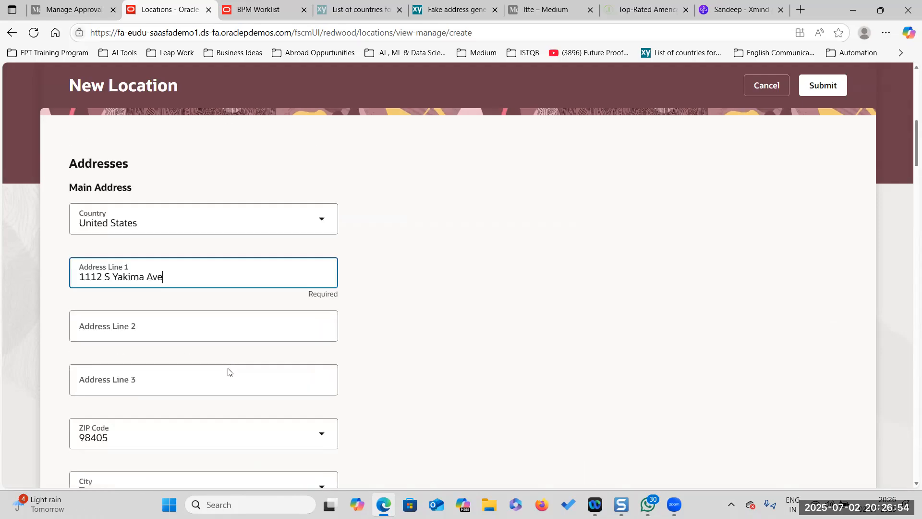
{"action": "scroll", "coordinate": [228, 370], "scroll_direction": "up", "scroll_amount": 10}
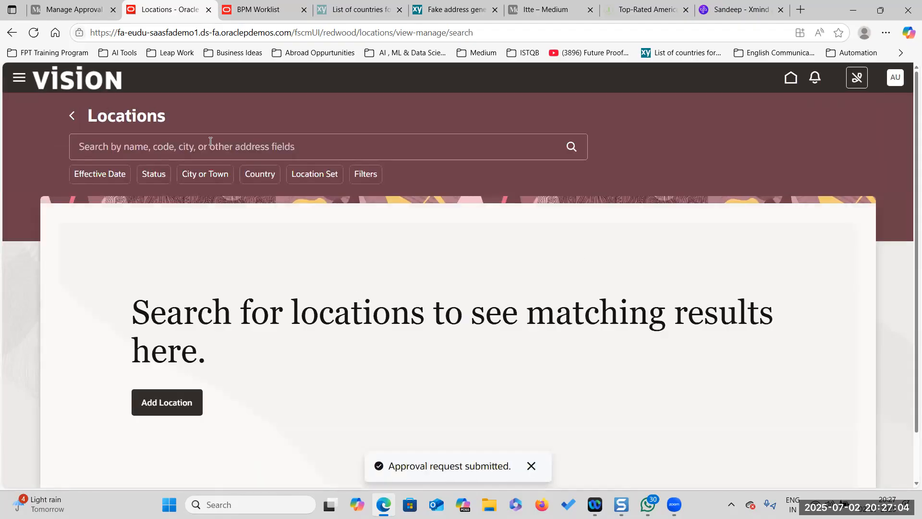
Step: Submit the new Tacoma location for approval
{"action": "left_click", "coordinate": [210, 141]}
{"action": "key", "text": "ctrl+v"}
{"action": "key", "text": "ctrl+z"}
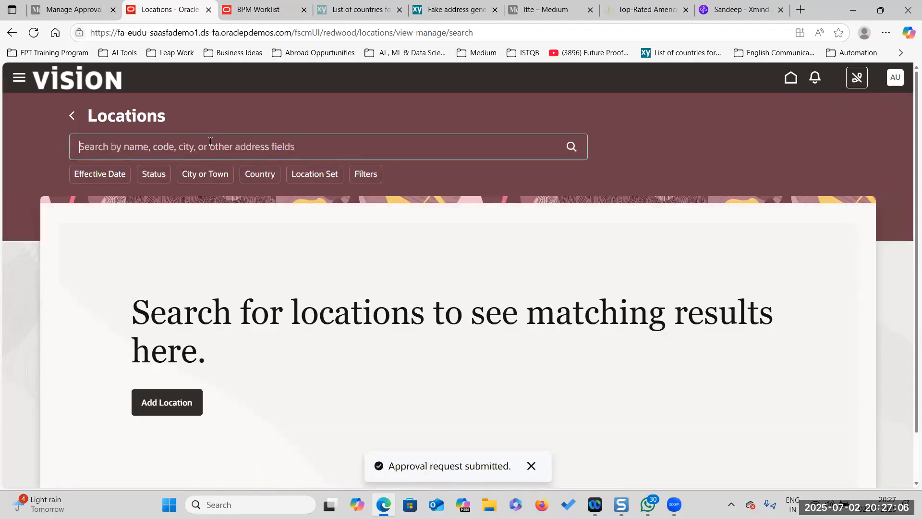
Step: Copy Tacoma from Fakexy and search Locations for it, finding no matches
{"action": "left_click", "coordinate": [432, 11]}
{"action": "left_click", "coordinate": [492, 222]}
{"action": "left_click_drag", "start_coordinate": [482, 220], "coordinate": [554, 223]}
{"action": "key", "text": "ctrl+c"}
{"action": "left_click", "coordinate": [161, 11]}
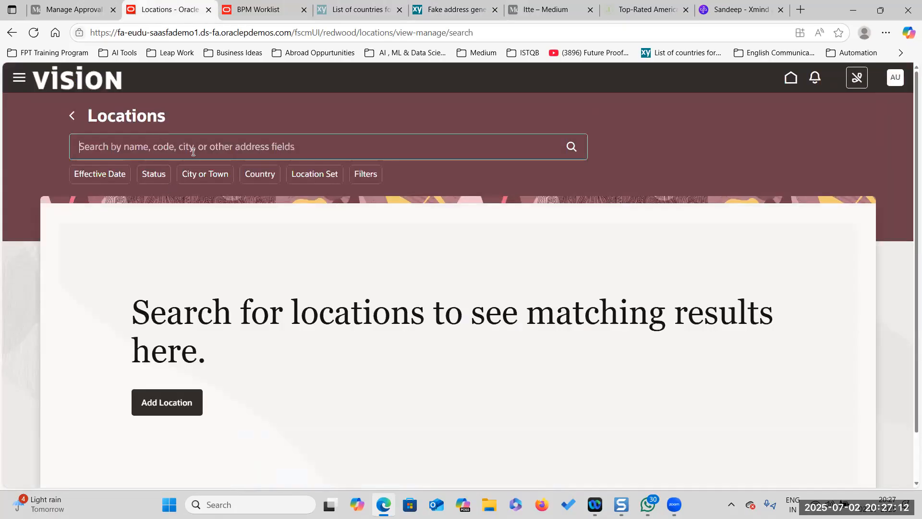
{"action": "key", "text": "ctrl+v"}
{"action": "left_click", "coordinate": [571, 148]}
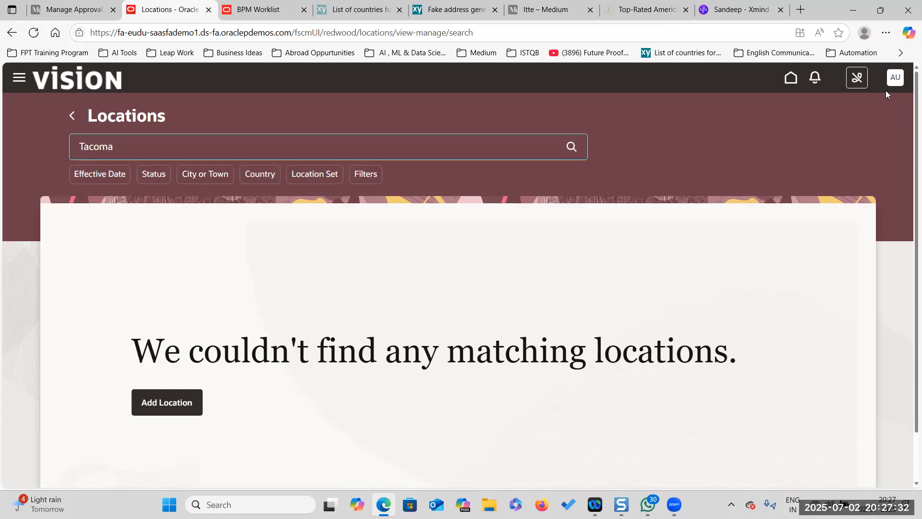
Step: Sign out via Sign Out in the AU user's Settings and Actions menu
{"action": "left_click", "coordinate": [896, 77]}
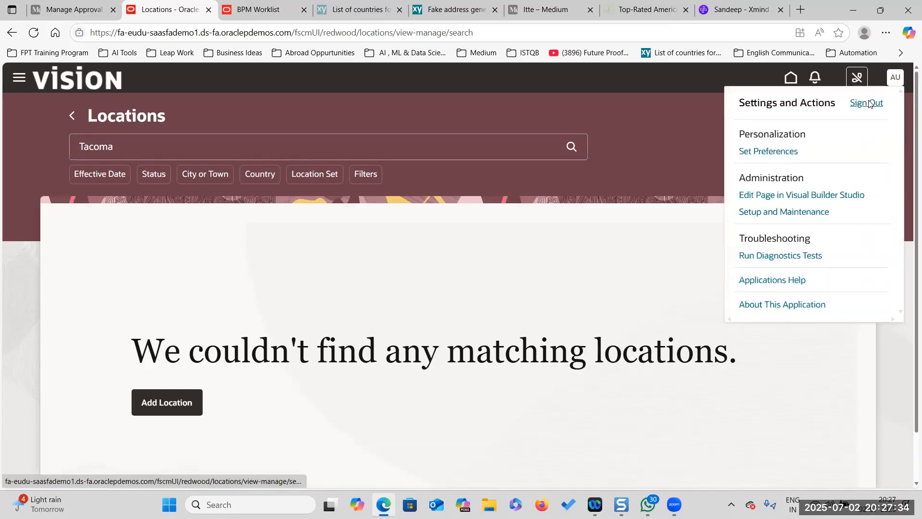
{"action": "left_click", "coordinate": [635, 145]}
{"action": "left_click", "coordinate": [571, 146]}
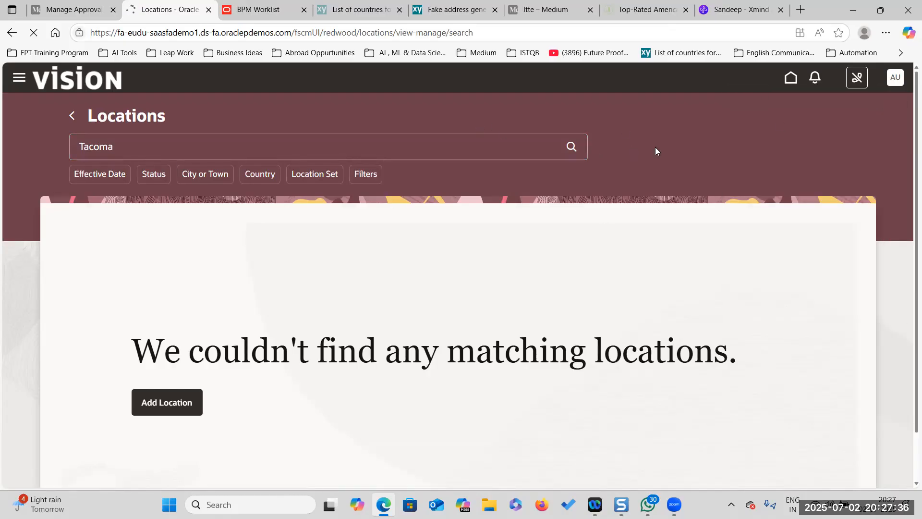
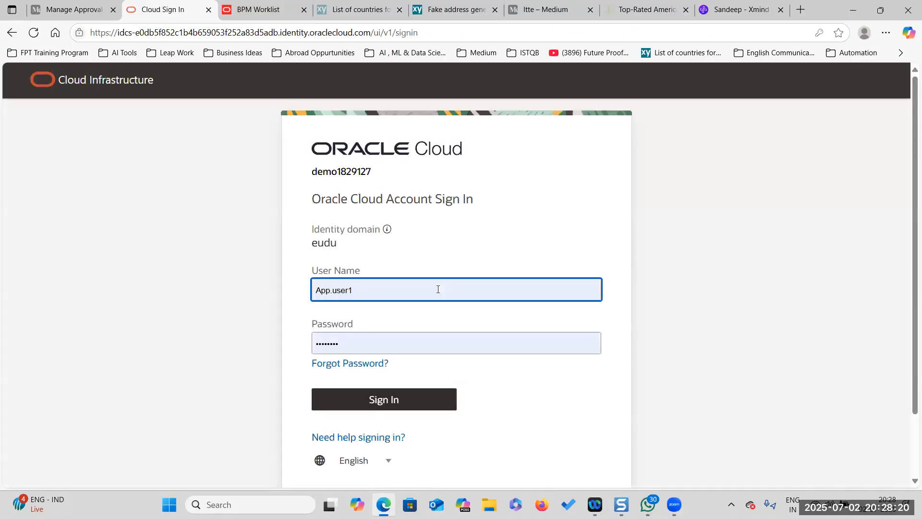
Step: Sign in with the first approver's saved account and view the pending Tacoma location notification
{"action": "left_click", "coordinate": [437, 288]}
{"action": "left_click", "coordinate": [390, 399]}
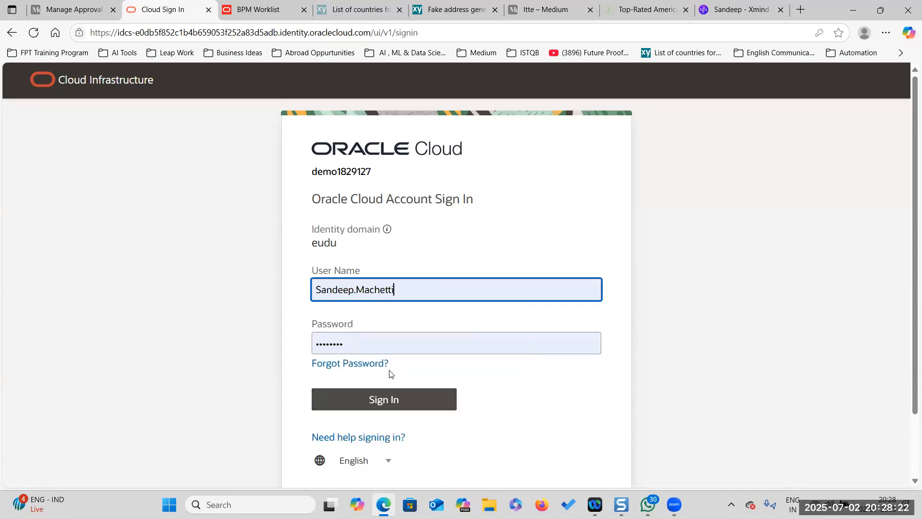
{"action": "left_click", "coordinate": [383, 399]}
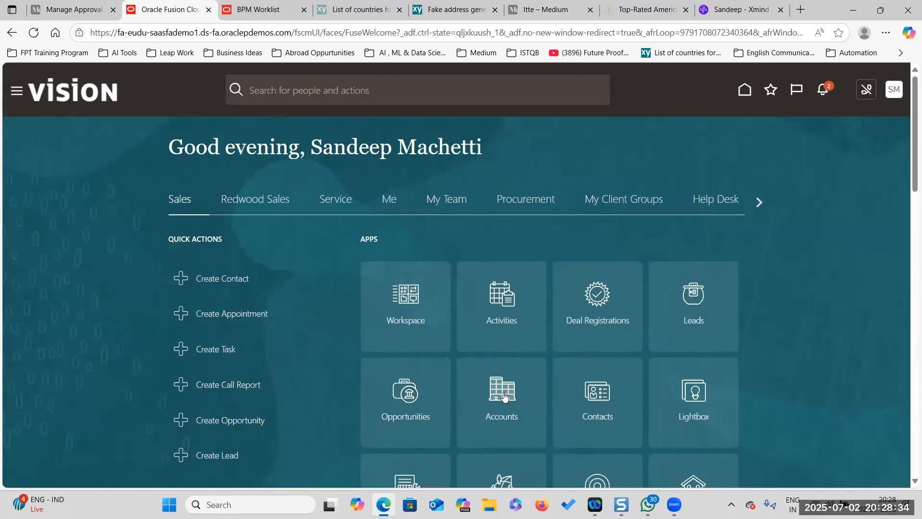
{"action": "left_click", "coordinate": [824, 91]}
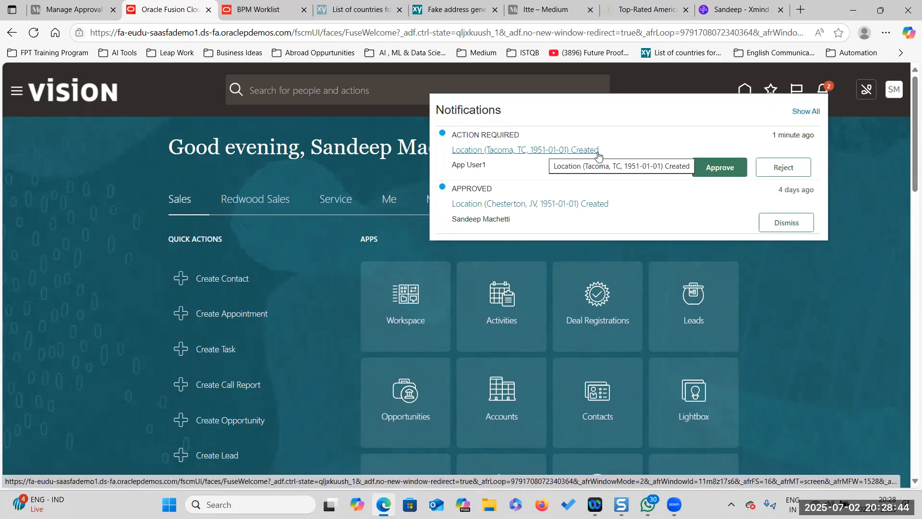
Step: Approve the Tacoma location request as the first approver, then sign out
{"action": "left_click", "coordinate": [722, 168]}
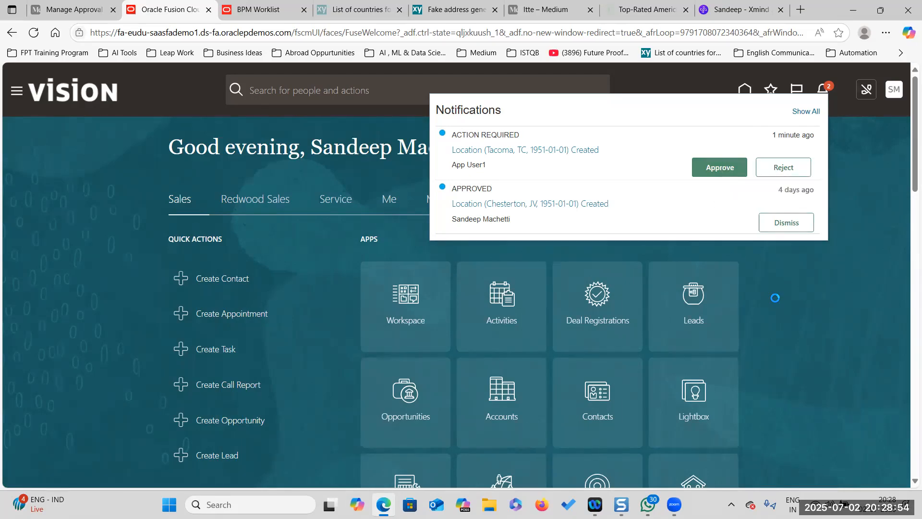
{"action": "left_click", "coordinate": [738, 10]}
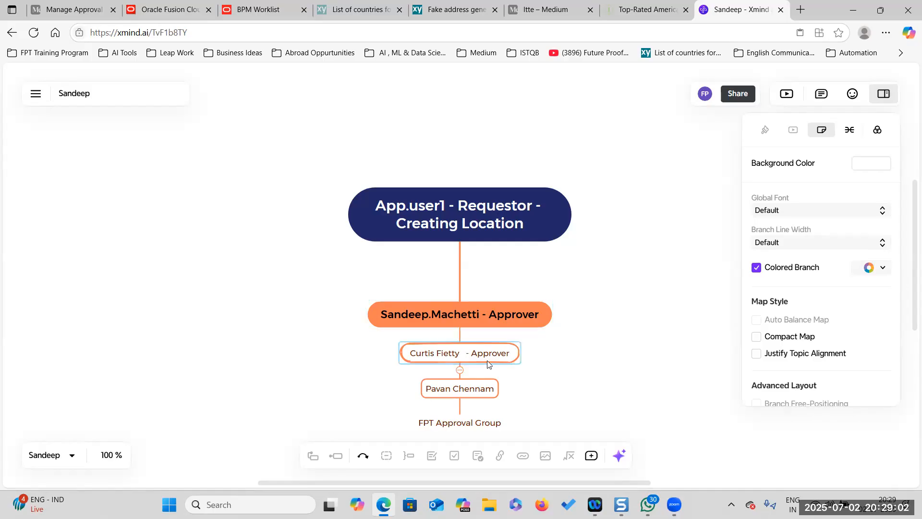
{"action": "left_click", "coordinate": [185, 11]}
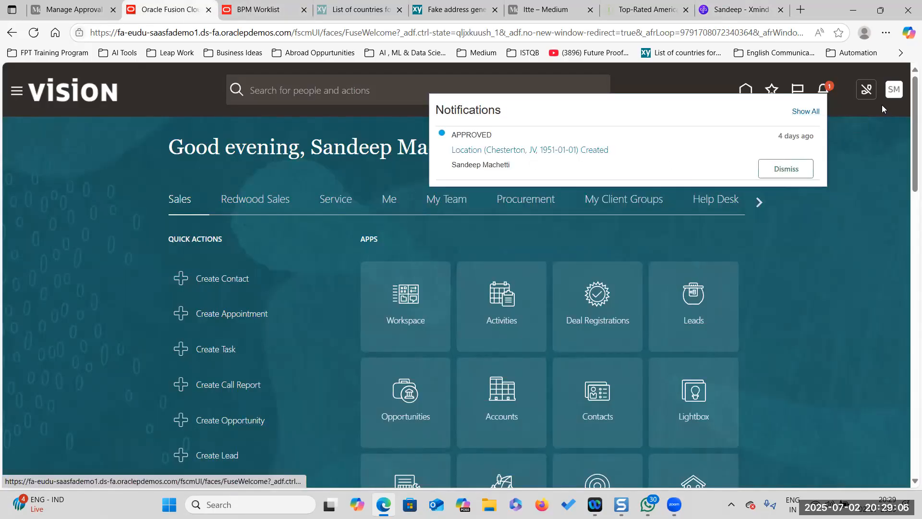
{"action": "left_click", "coordinate": [893, 92]}
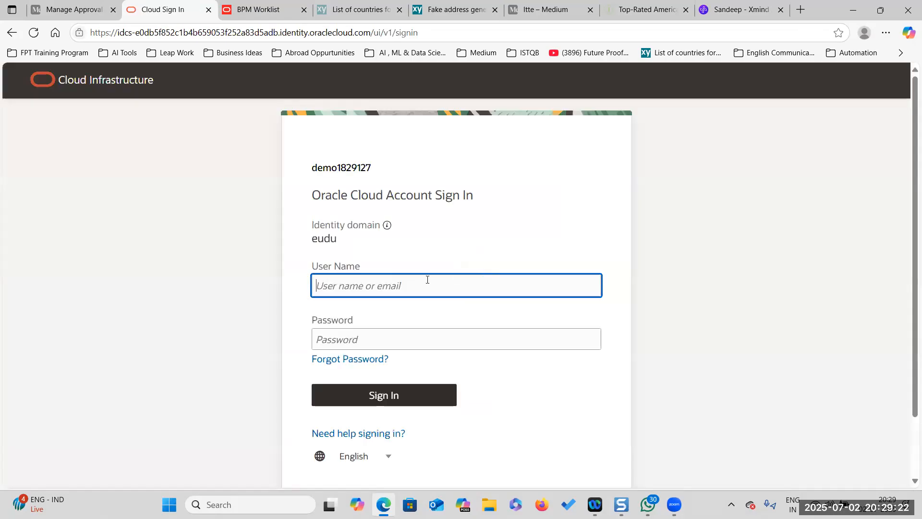
Step: Sign in with the second approver's saved account
{"action": "left_click", "coordinate": [424, 287]}
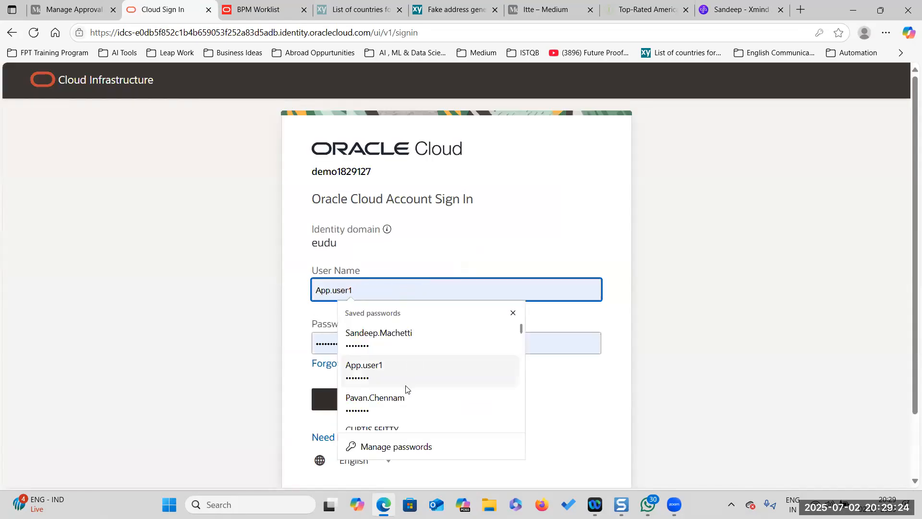
{"action": "left_click", "coordinate": [404, 412]}
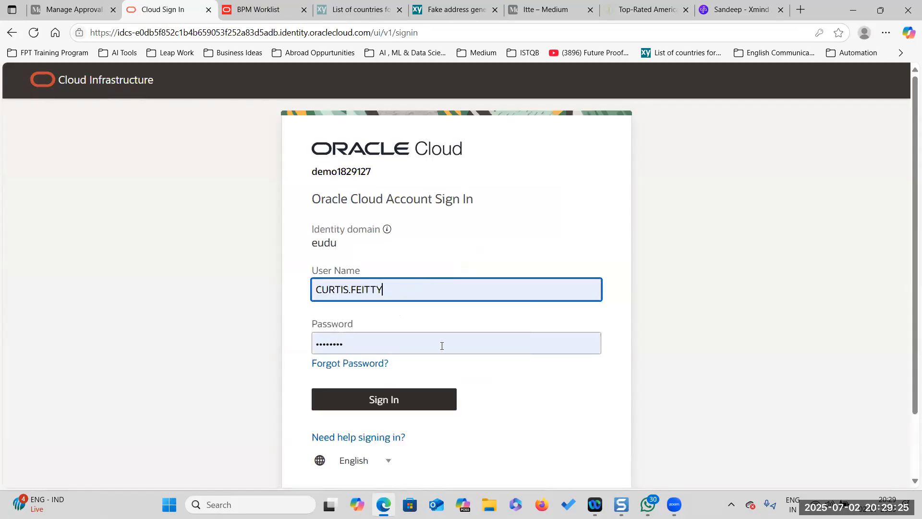
{"action": "left_click", "coordinate": [397, 399]}
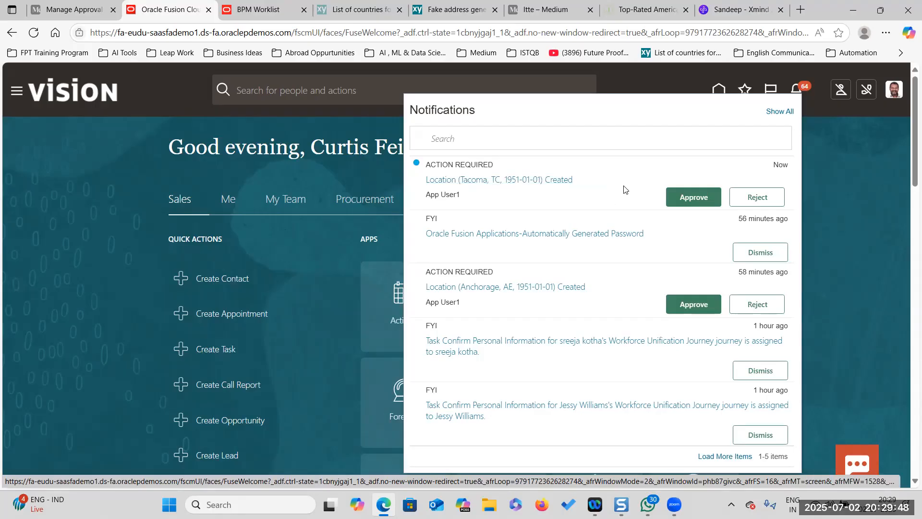
Step: Approve the Tacoma location request as the second approver and go to My Client Groups' Workforce Structures
{"action": "left_click", "coordinate": [700, 199]}
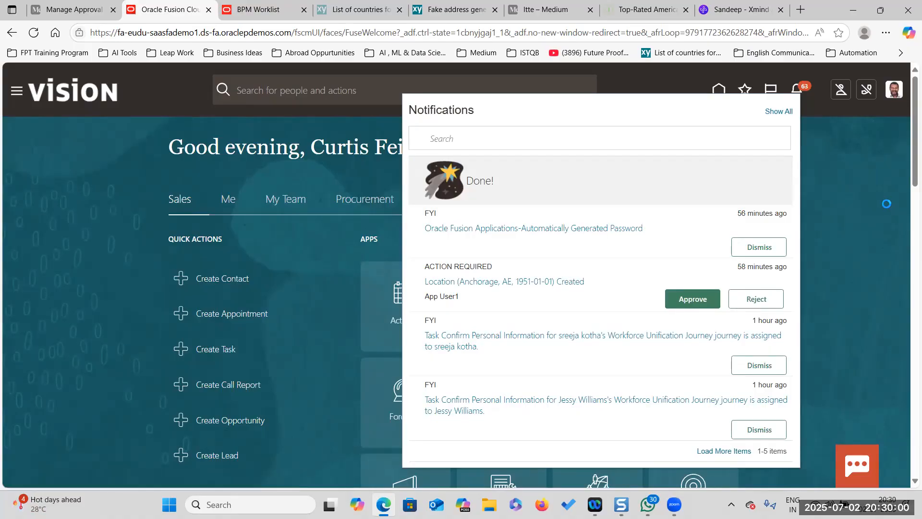
{"action": "left_click", "coordinate": [861, 231]}
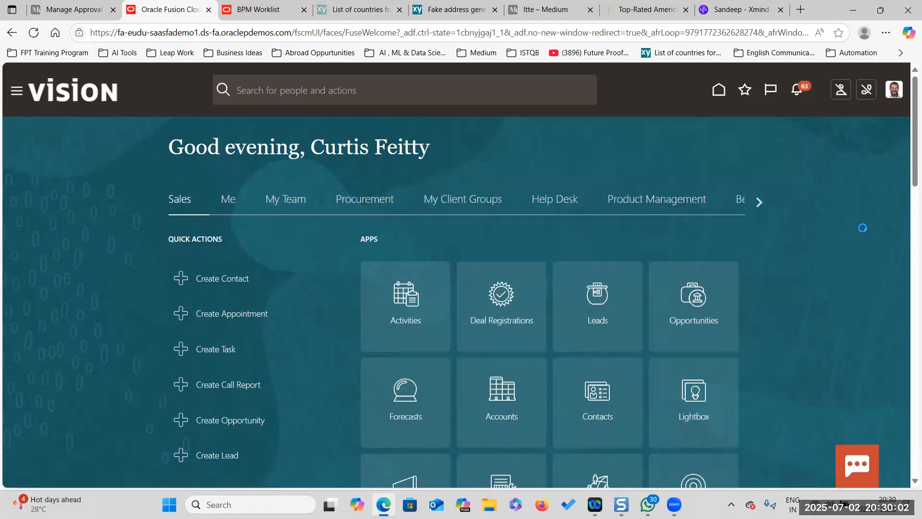
{"action": "left_click", "coordinate": [485, 207]}
{"action": "scroll", "coordinate": [591, 288], "scroll_direction": "down", "scroll_amount": 5}
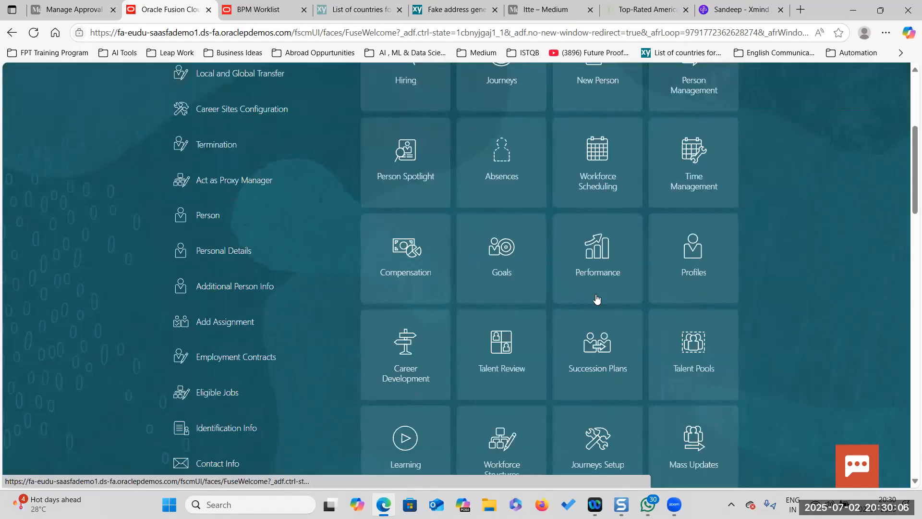
{"action": "scroll", "coordinate": [546, 317], "scroll_direction": "down", "scroll_amount": 5}
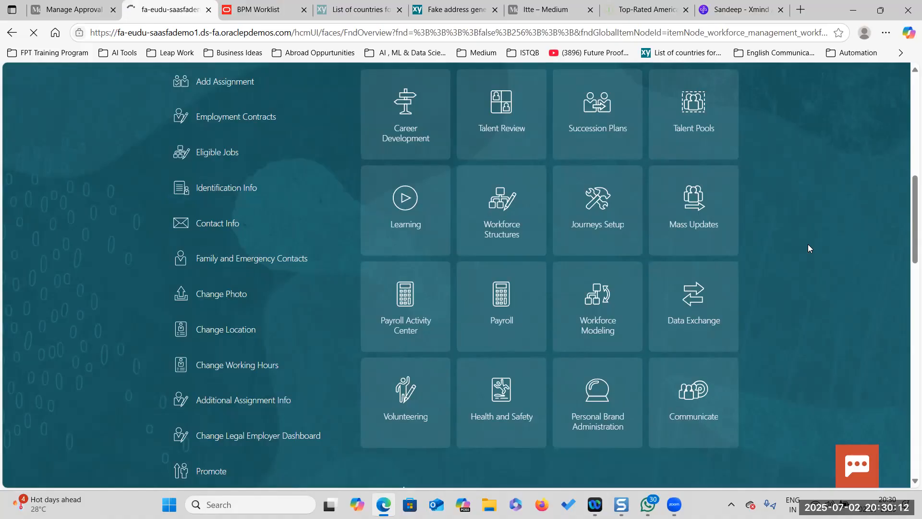
Step: Open the Locations page from Workforce Structures
{"action": "left_click", "coordinate": [699, 10]}
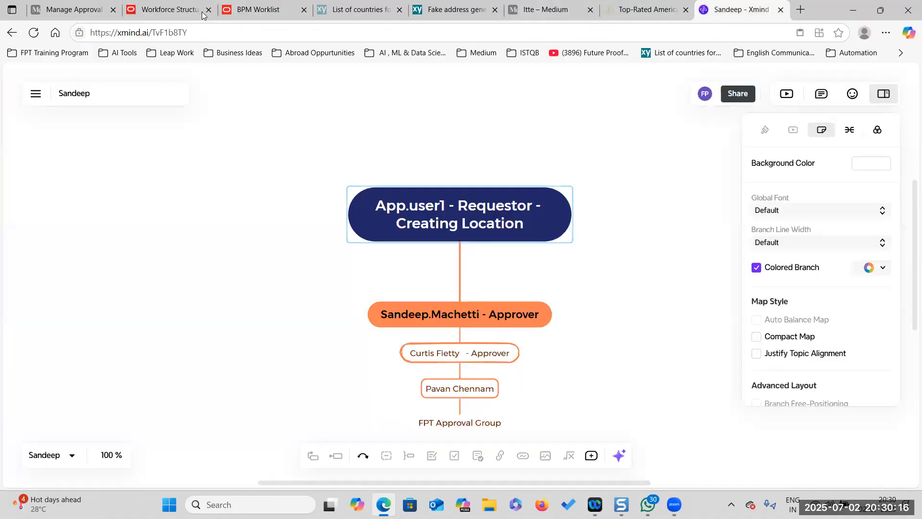
{"action": "left_click", "coordinate": [167, 9]}
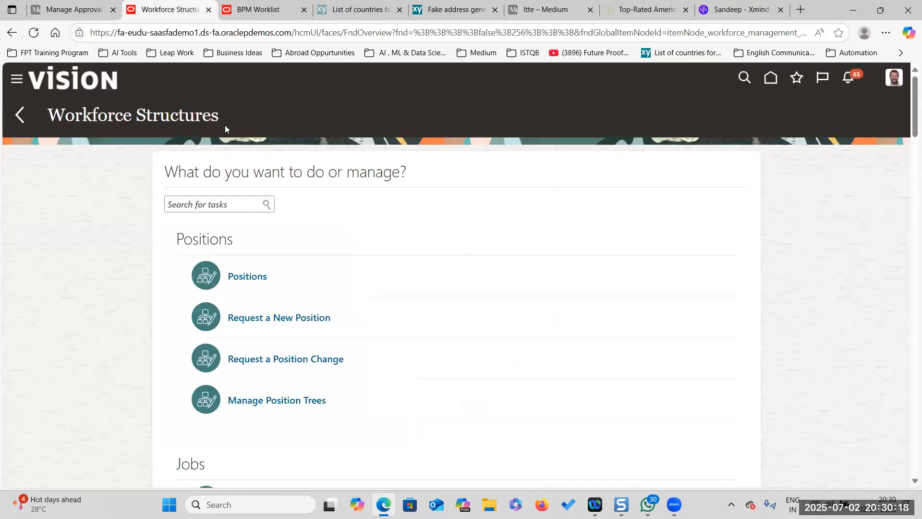
{"action": "scroll", "coordinate": [237, 391], "scroll_direction": "down", "scroll_amount": 5}
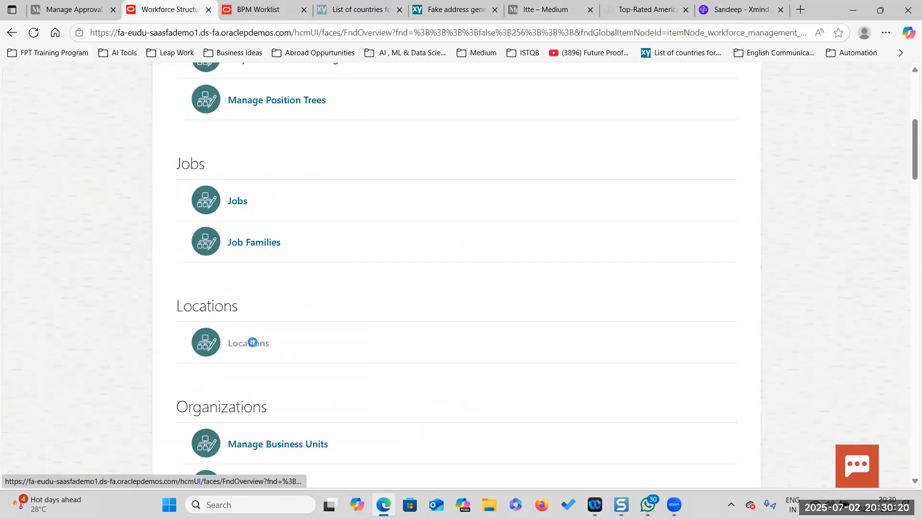
{"action": "left_click", "coordinate": [253, 344]}
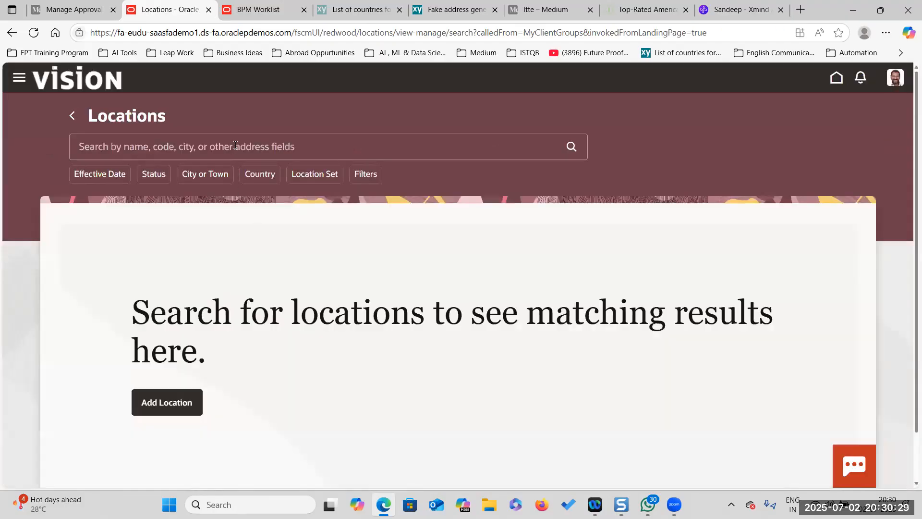
Step: Search Locations for 'Tacoma', finding it not yet listed, then sign out
{"action": "left_click", "coordinate": [235, 144]}
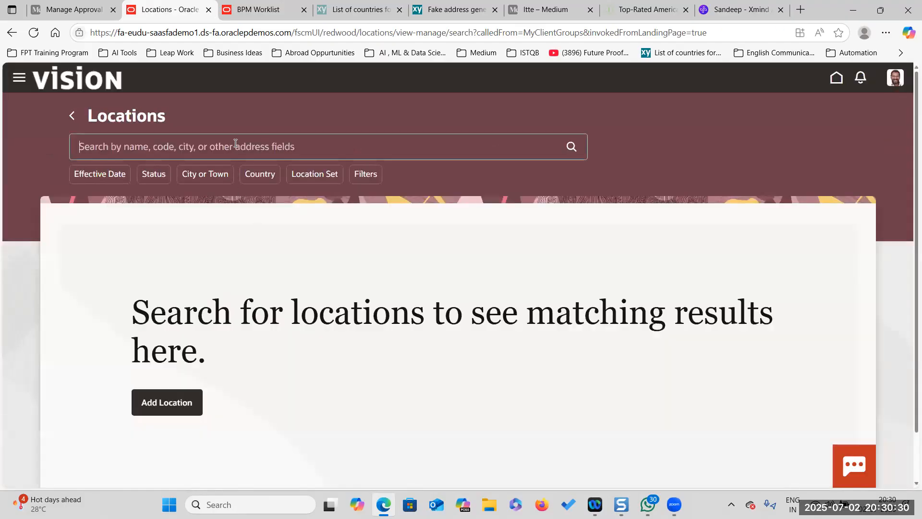
{"action": "type", "text": "Tacoma"}
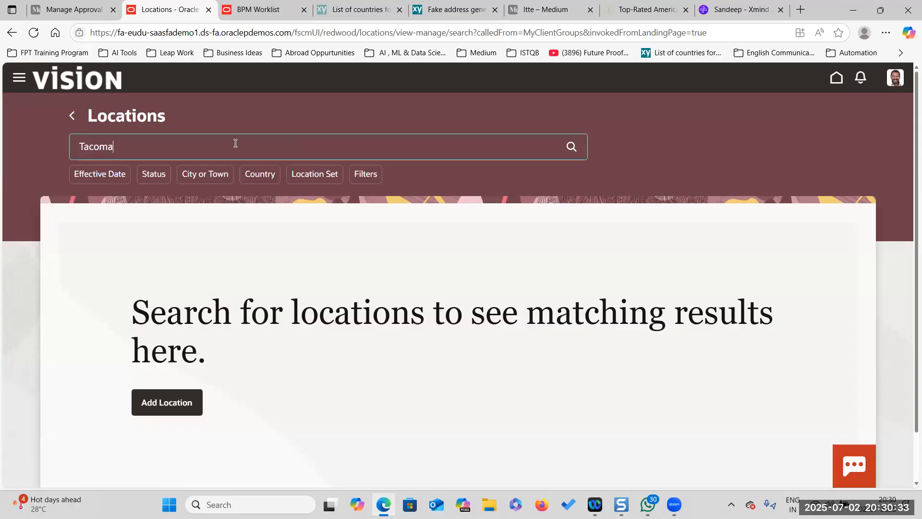
{"action": "key", "text": "Return"}
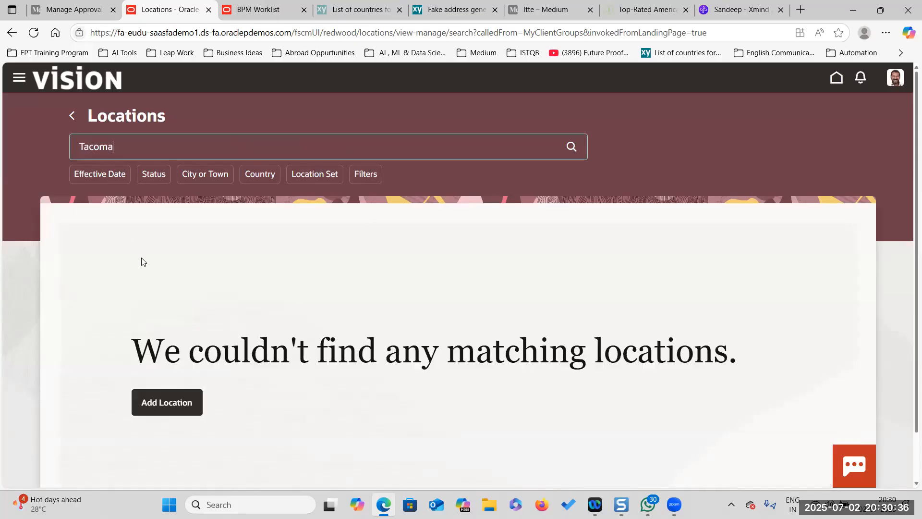
{"action": "left_click", "coordinate": [894, 81]}
{"action": "left_click", "coordinate": [851, 101]}
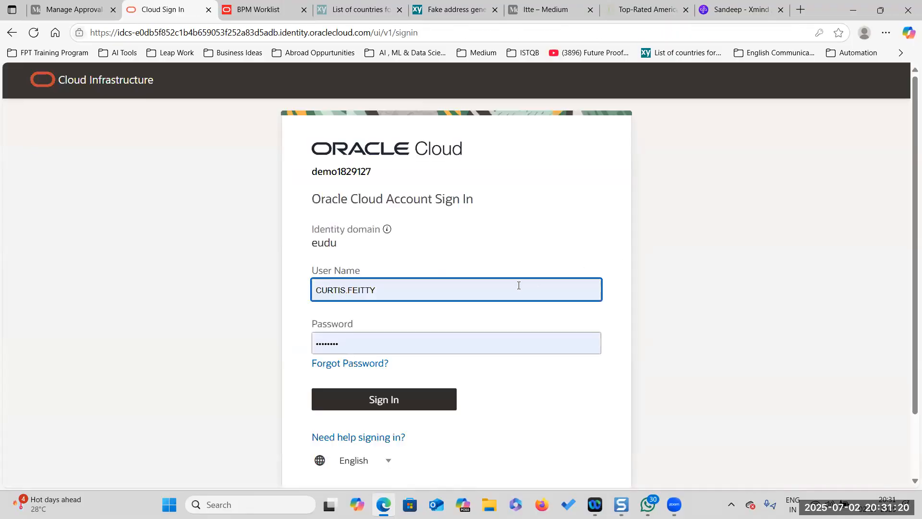
Step: Filter the saved accounts by the third approver's name and sign in with those credentials
{"action": "left_click", "coordinate": [513, 295]}
{"action": "scroll", "coordinate": [455, 373], "scroll_direction": "down", "scroll_amount": 3}
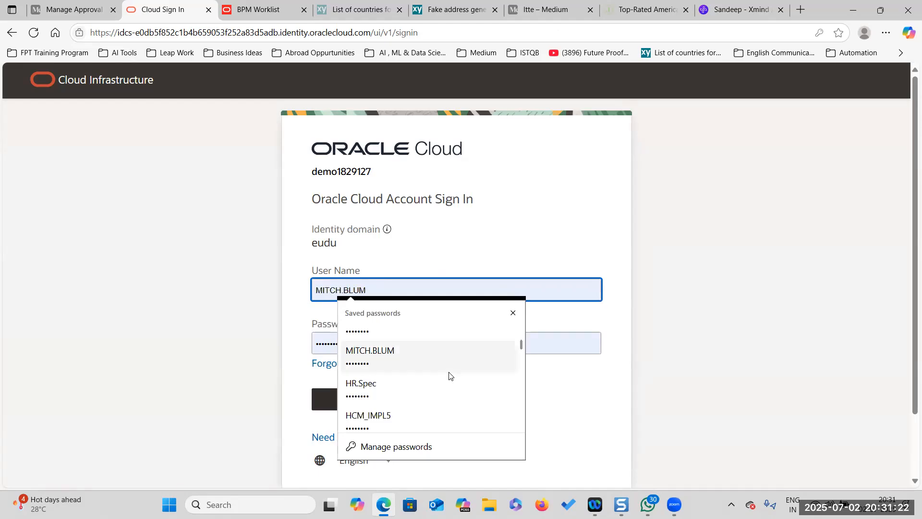
{"action": "scroll", "coordinate": [448, 375], "scroll_direction": "up", "scroll_amount": 3}
{"action": "scroll", "coordinate": [449, 376], "scroll_direction": "down", "scroll_amount": 3}
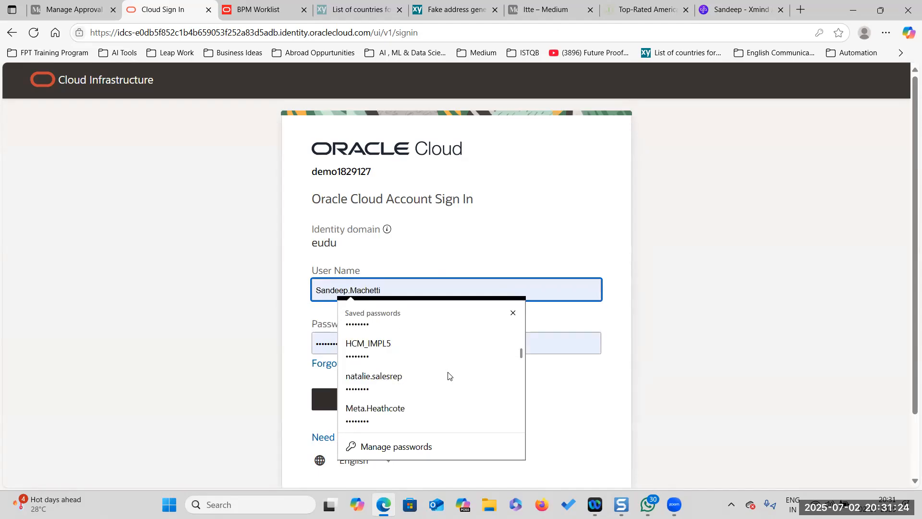
{"action": "scroll", "coordinate": [448, 375], "scroll_direction": "down", "scroll_amount": 3}
{"action": "scroll", "coordinate": [449, 375], "scroll_direction": "down", "scroll_amount": 6}
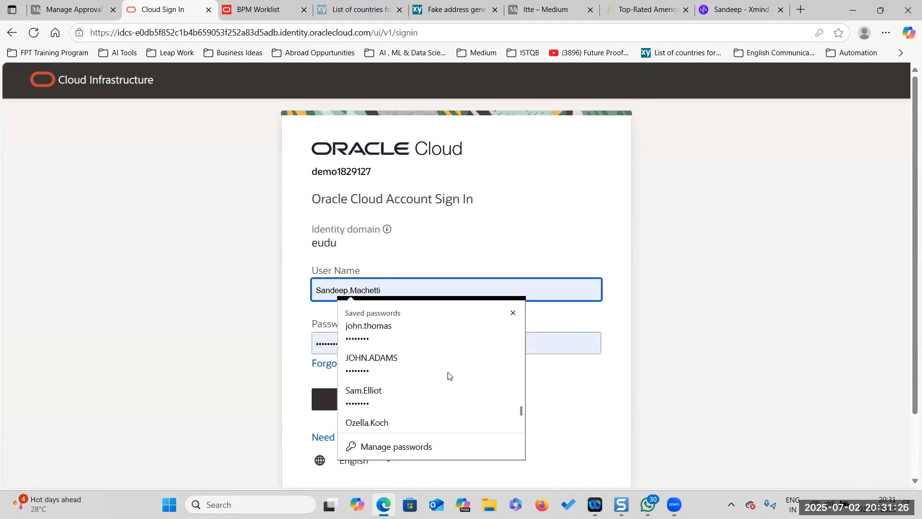
{"action": "scroll", "coordinate": [451, 376], "scroll_direction": "down", "scroll_amount": 3}
{"action": "left_click_drag", "start_coordinate": [407, 288], "coordinate": [312, 279]}
{"action": "type", "text": "pava"}
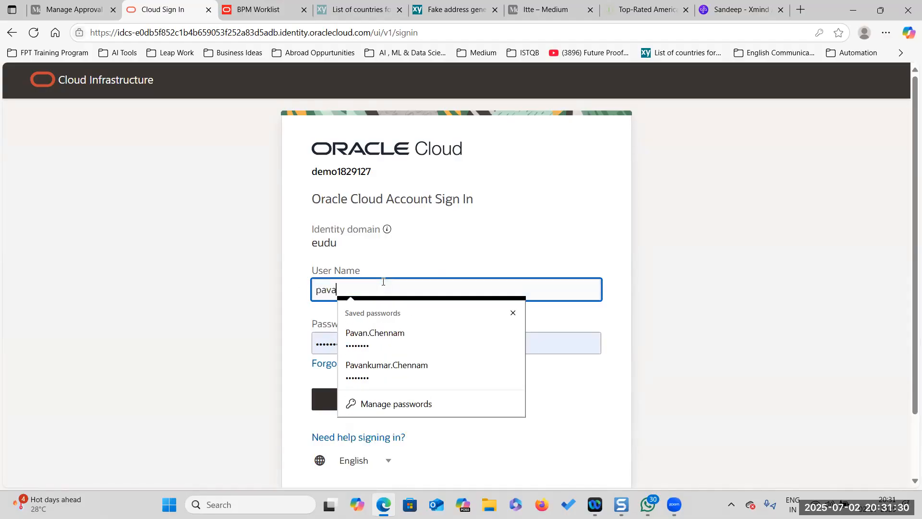
{"action": "left_click", "coordinate": [393, 339]}
{"action": "left_click", "coordinate": [393, 401]}
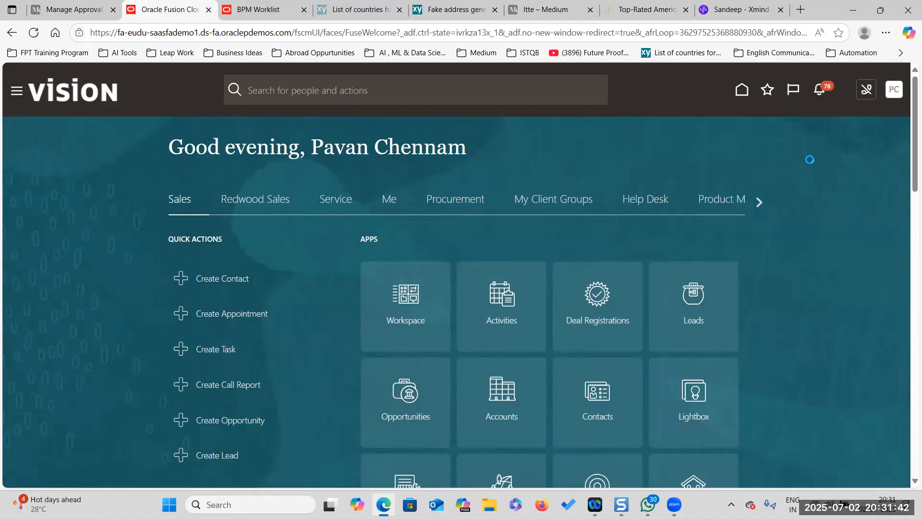
Step: Approve the Tacoma location request as the third approver and open the full Notifications page
{"action": "left_click", "coordinate": [819, 89]}
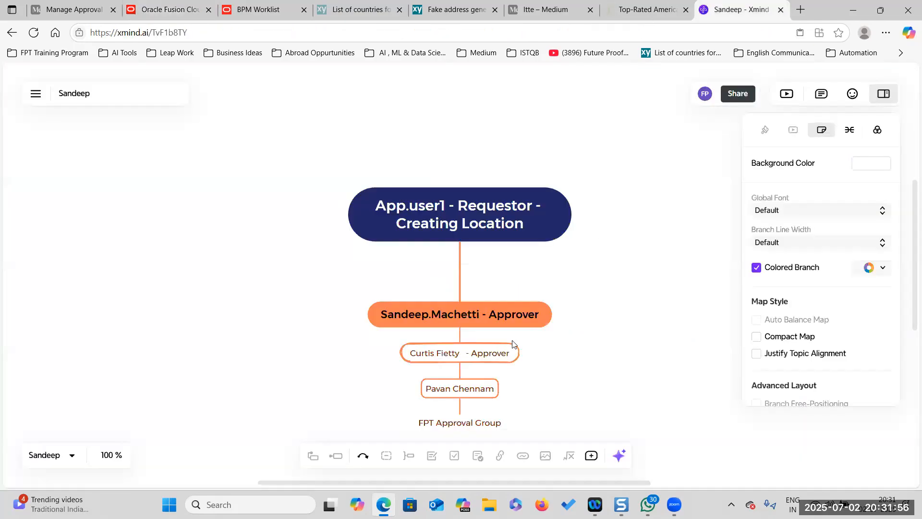
{"action": "left_click", "coordinate": [178, 11]}
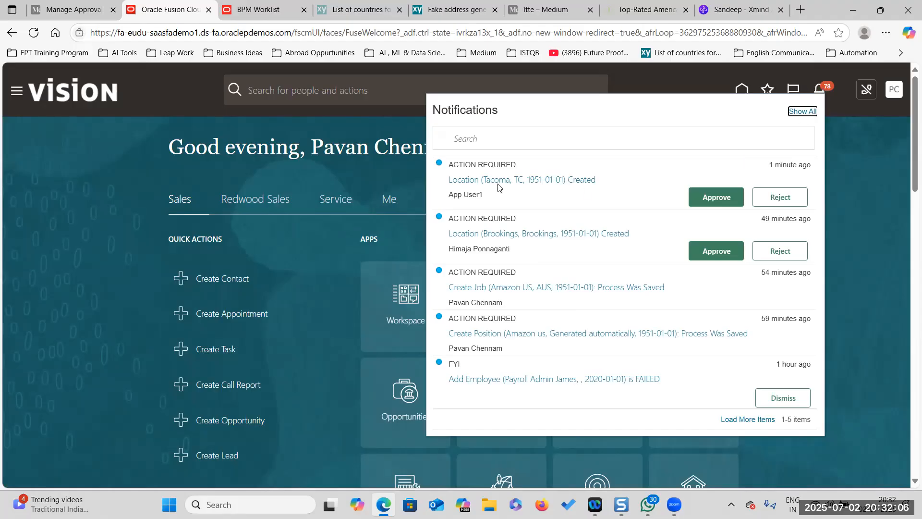
{"action": "left_click", "coordinate": [719, 192]}
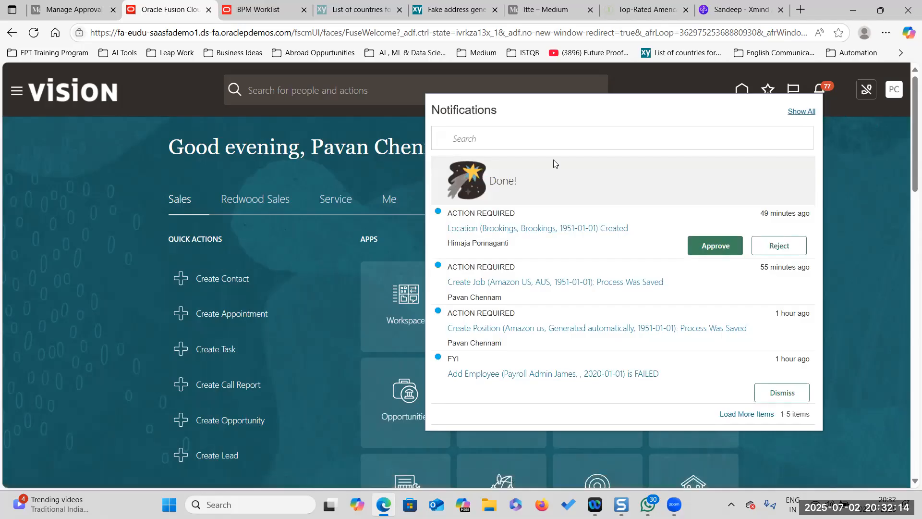
{"action": "left_click", "coordinate": [805, 113]}
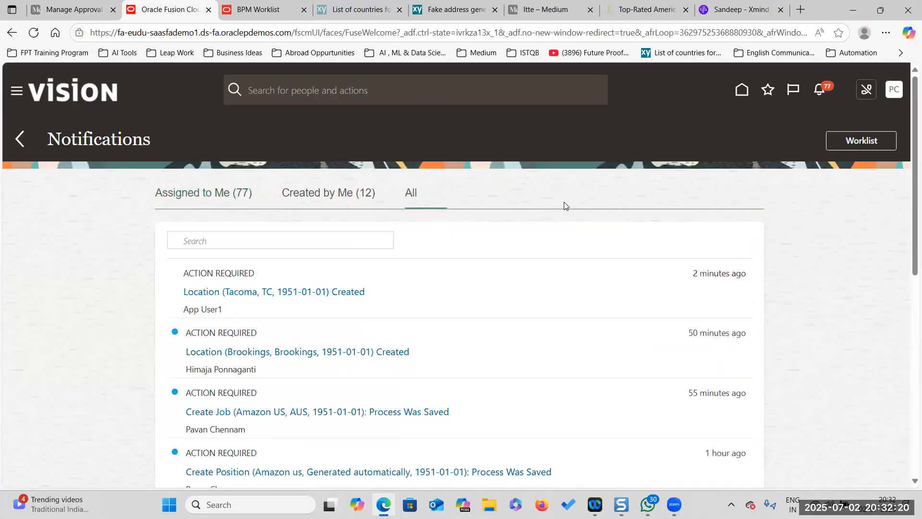
Step: Open the Location (Tacoma, TC, 1951-01-01) notification and show the approver details
{"action": "left_click", "coordinate": [272, 292]}
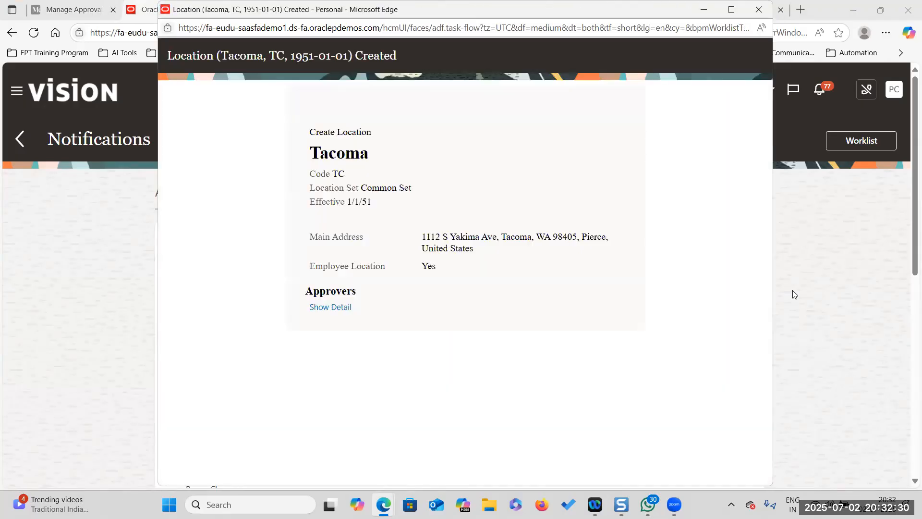
{"action": "left_click", "coordinate": [332, 307]}
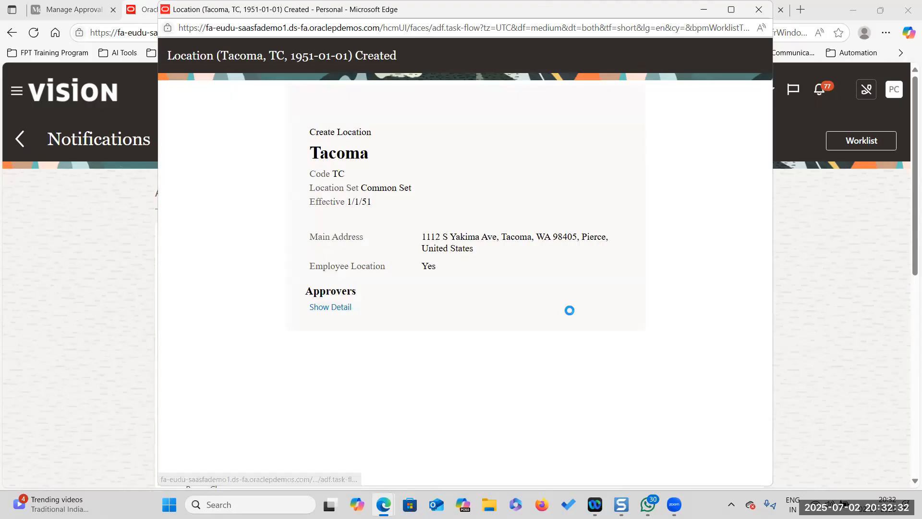
{"action": "scroll", "coordinate": [558, 372], "scroll_direction": "down", "scroll_amount": 1}
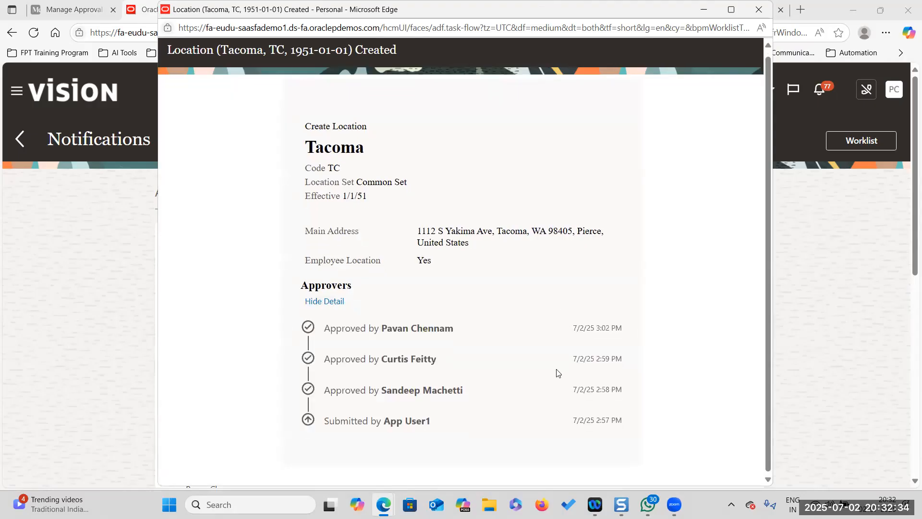
Step: Verify the submitter and each of the three completed approvals in the approval history
{"action": "left_click_drag", "start_coordinate": [324, 419], "coordinate": [441, 421]}
{"action": "left_click", "coordinate": [386, 421]}
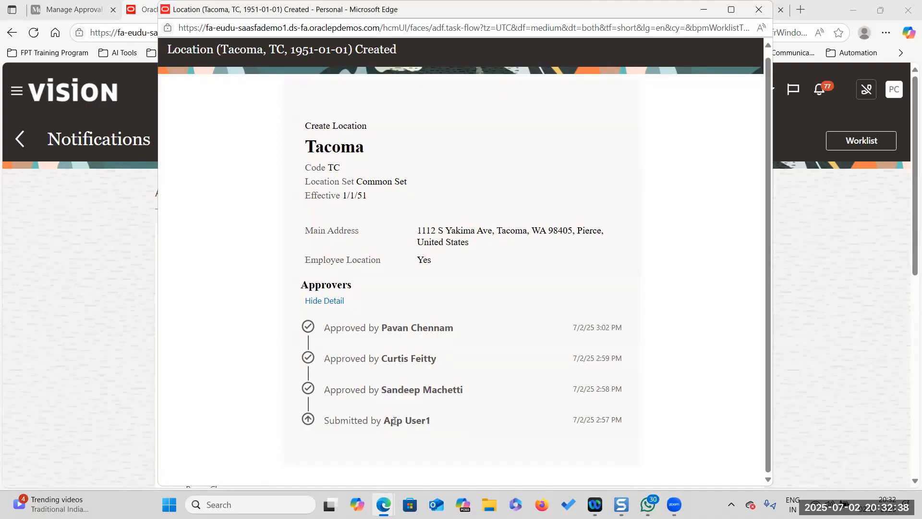
{"action": "left_click_drag", "start_coordinate": [384, 420], "coordinate": [432, 421]}
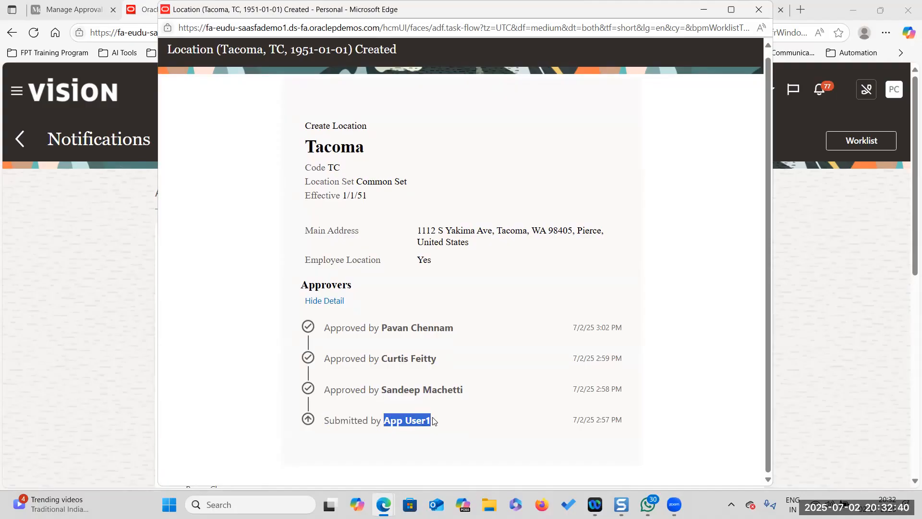
{"action": "left_click", "coordinate": [387, 422]}
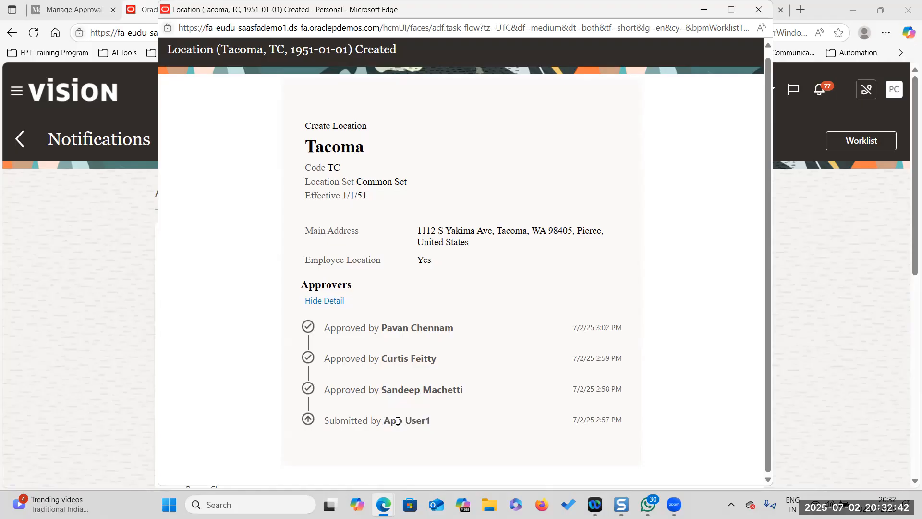
{"action": "left_click_drag", "start_coordinate": [431, 421], "coordinate": [468, 392]}
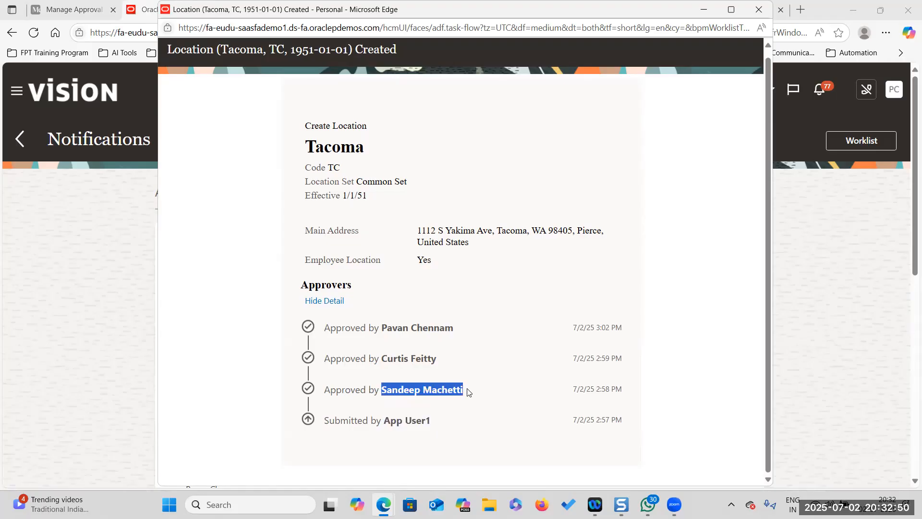
{"action": "left_click_drag", "start_coordinate": [383, 362], "coordinate": [443, 363]}
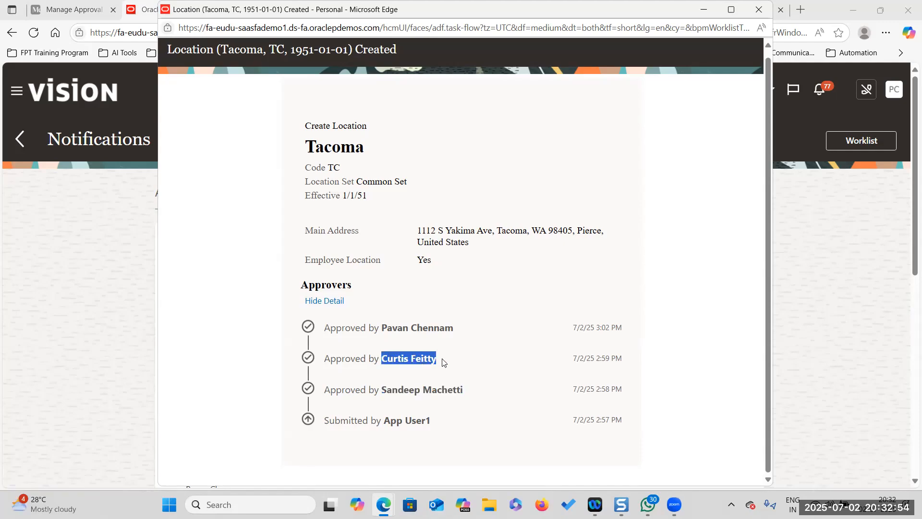
{"action": "left_click_drag", "start_coordinate": [382, 327], "coordinate": [482, 330]}
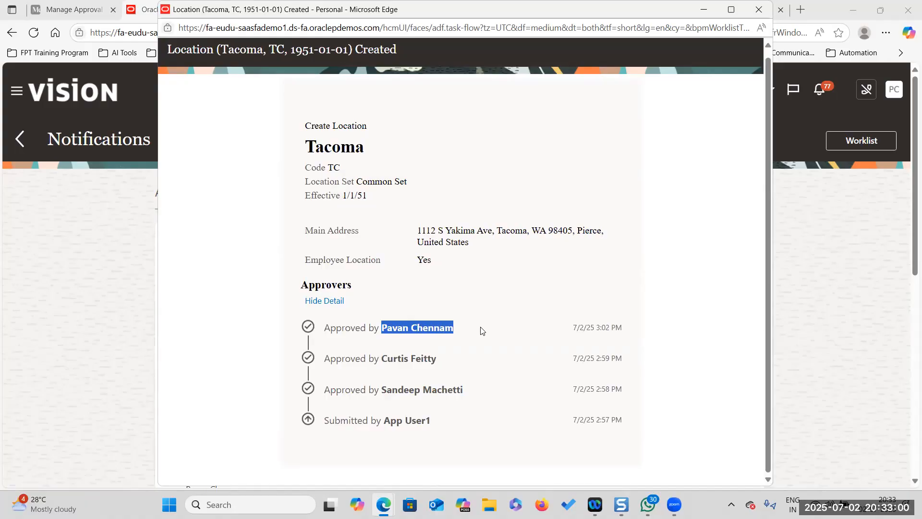
{"action": "double_click", "coordinate": [423, 13]}
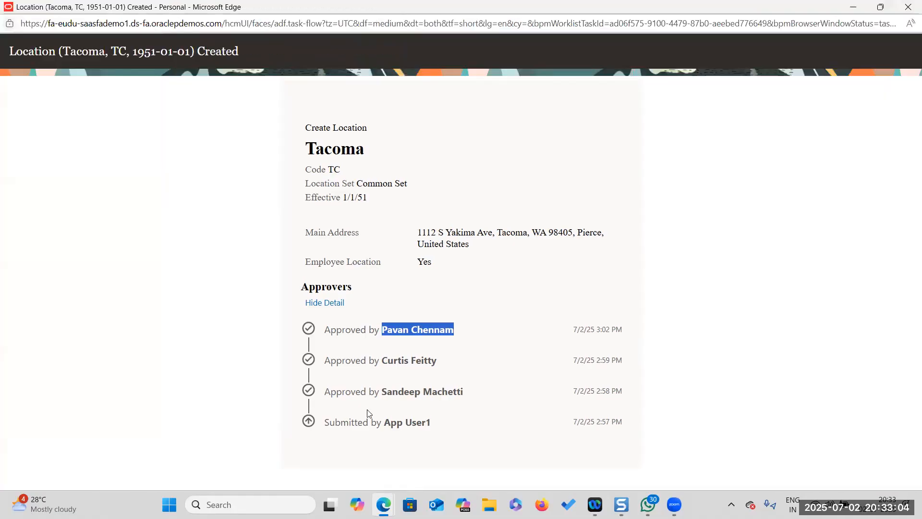
Step: Close the details window and navigate from Home via My Client Groups and Workforce Structures to Locations
{"action": "left_click", "coordinate": [908, 7]}
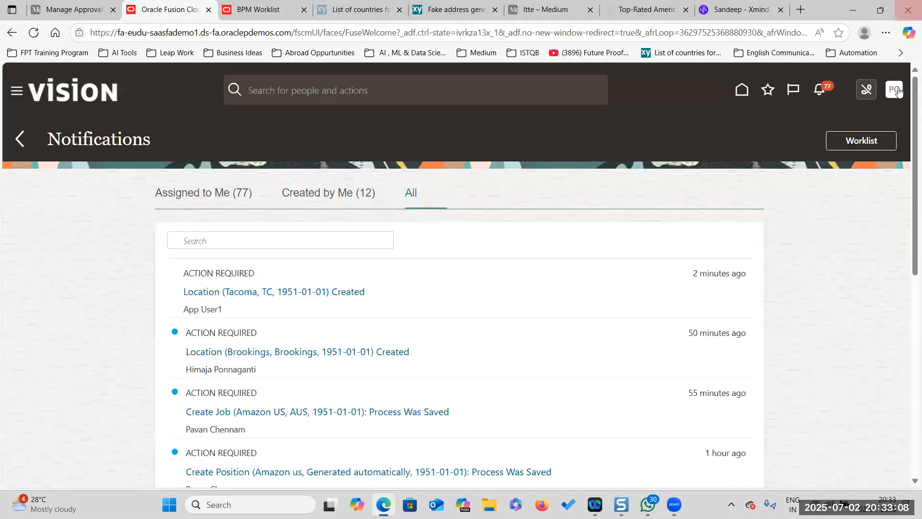
{"action": "left_click", "coordinate": [743, 93]}
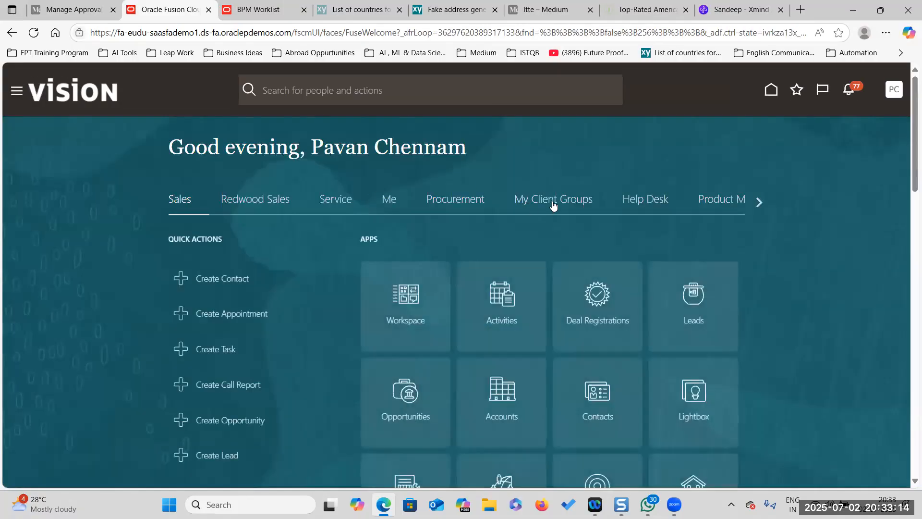
{"action": "left_click", "coordinate": [540, 204]}
{"action": "scroll", "coordinate": [533, 228], "scroll_direction": "down", "scroll_amount": 5}
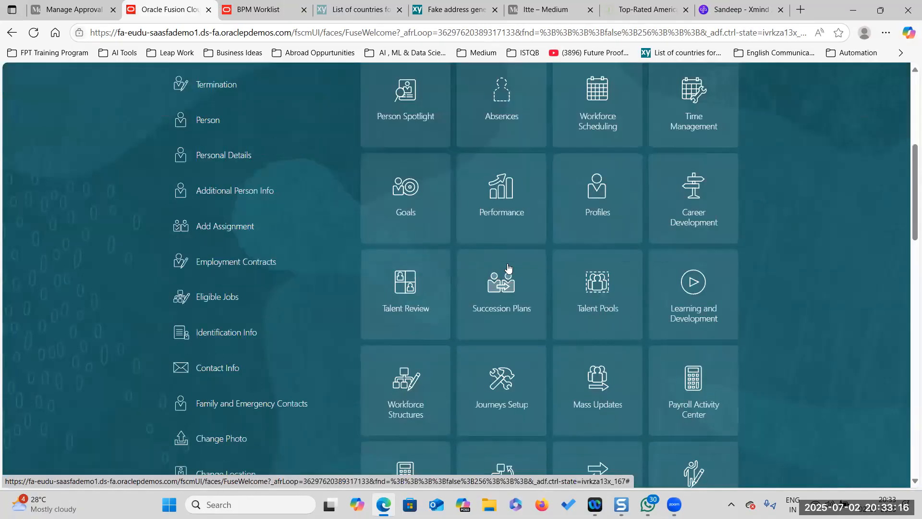
{"action": "scroll", "coordinate": [481, 264], "scroll_direction": "down", "scroll_amount": 1}
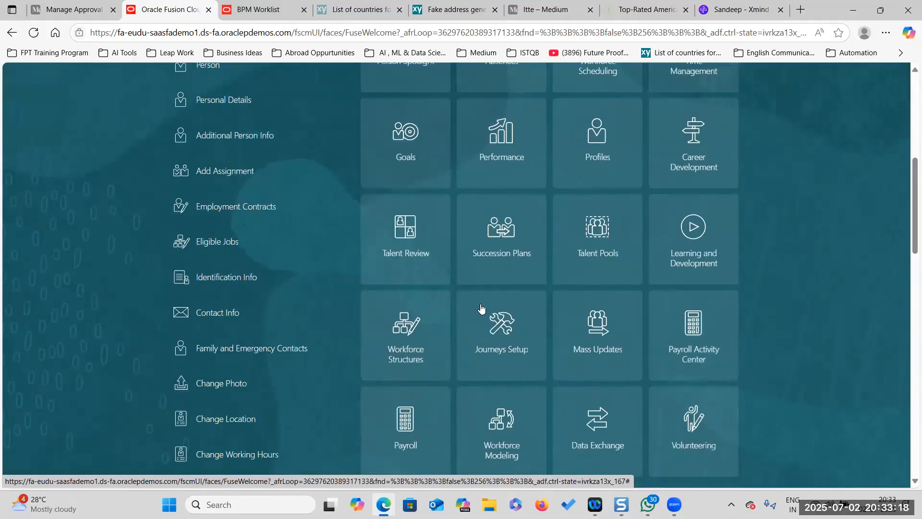
{"action": "left_click", "coordinate": [533, 318]}
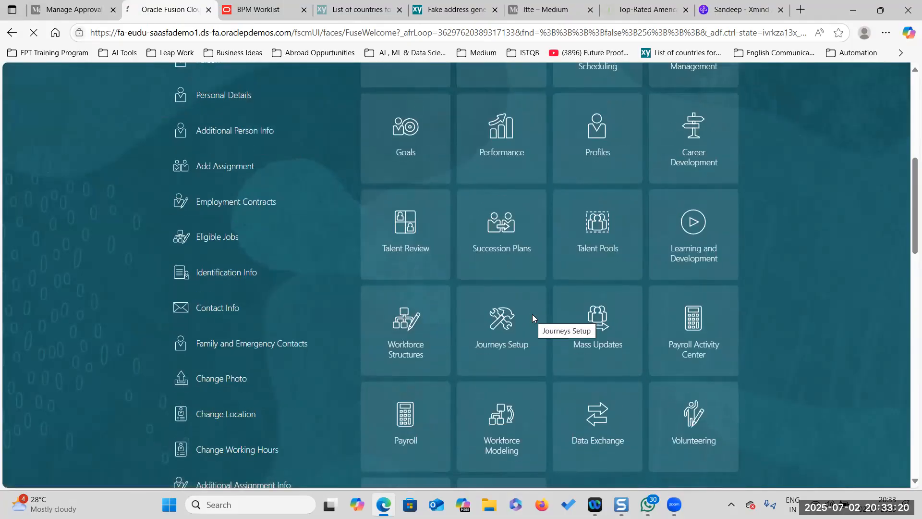
{"action": "scroll", "coordinate": [532, 315], "scroll_direction": "down", "scroll_amount": 6}
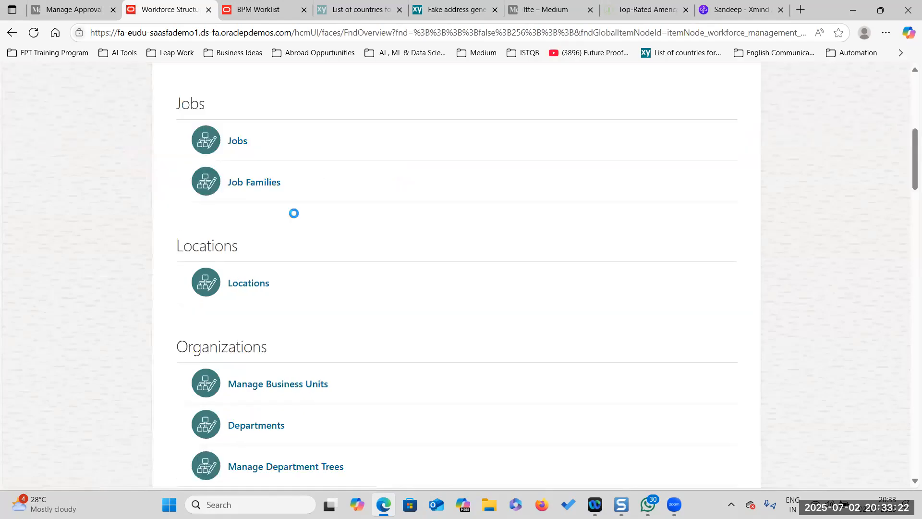
{"action": "left_click", "coordinate": [249, 283]}
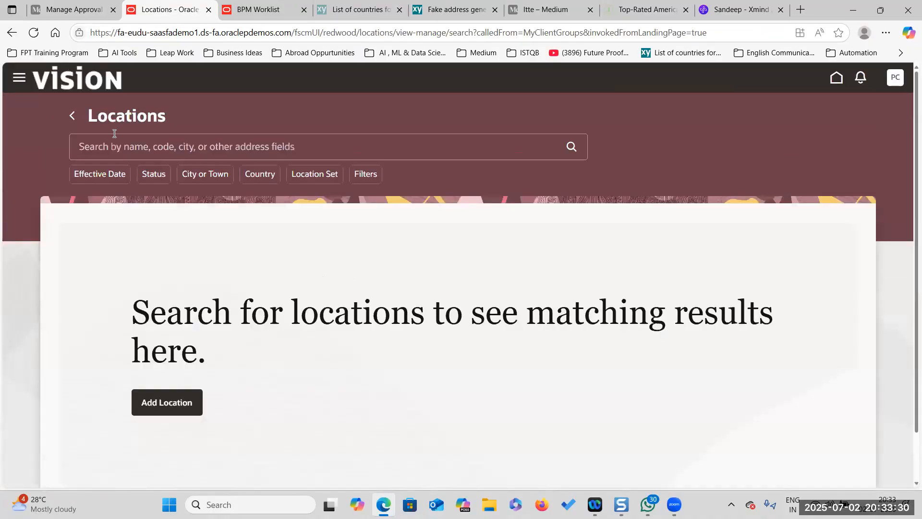
Step: Search Locations for 'Tac' and open the Active Tacoma (TC, Common Set) location's details
{"action": "left_click", "coordinate": [122, 143]}
{"action": "type", "text": "Tacoma"}
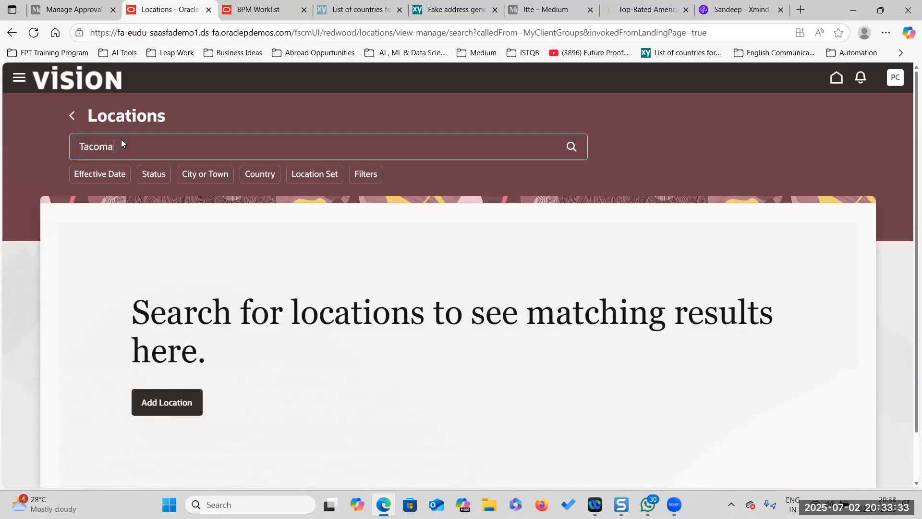
{"action": "key", "text": "Return"}
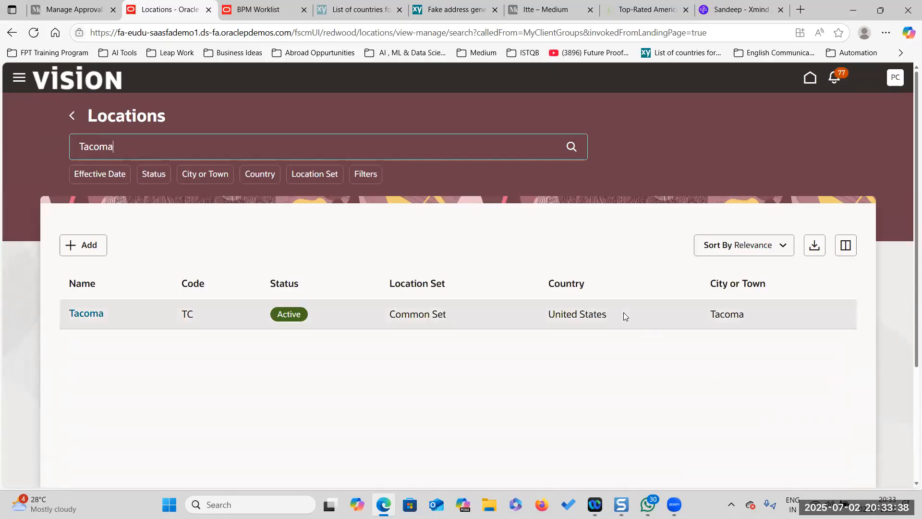
{"action": "left_click", "coordinate": [77, 315]}
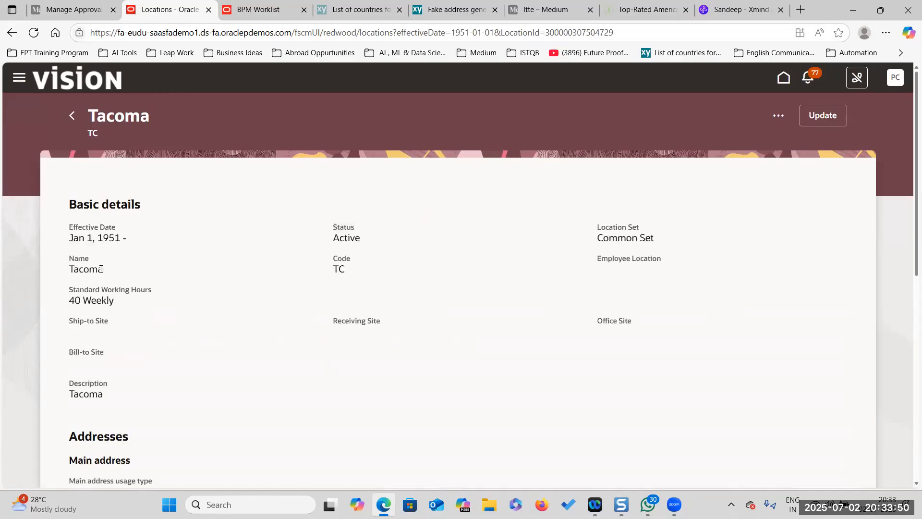
{"action": "scroll", "coordinate": [129, 429], "scroll_direction": "down", "scroll_amount": 3}
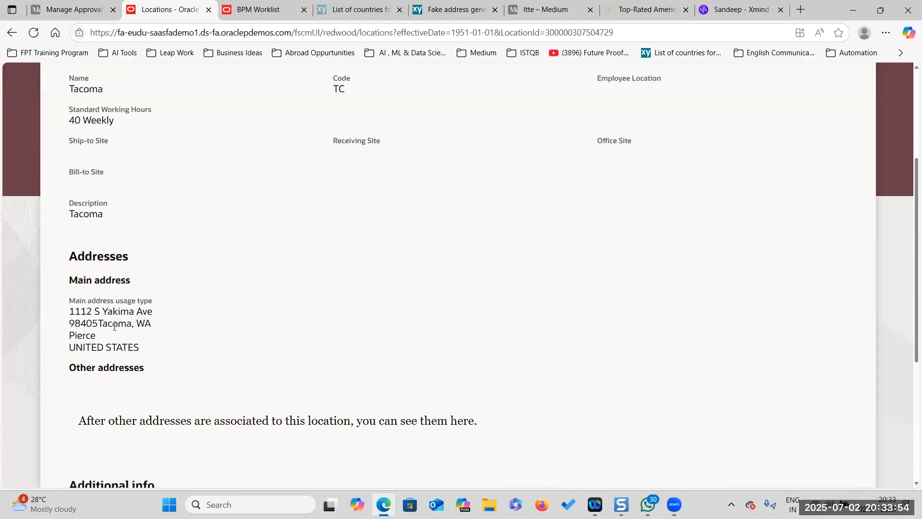
{"action": "left_click", "coordinate": [458, 15]}
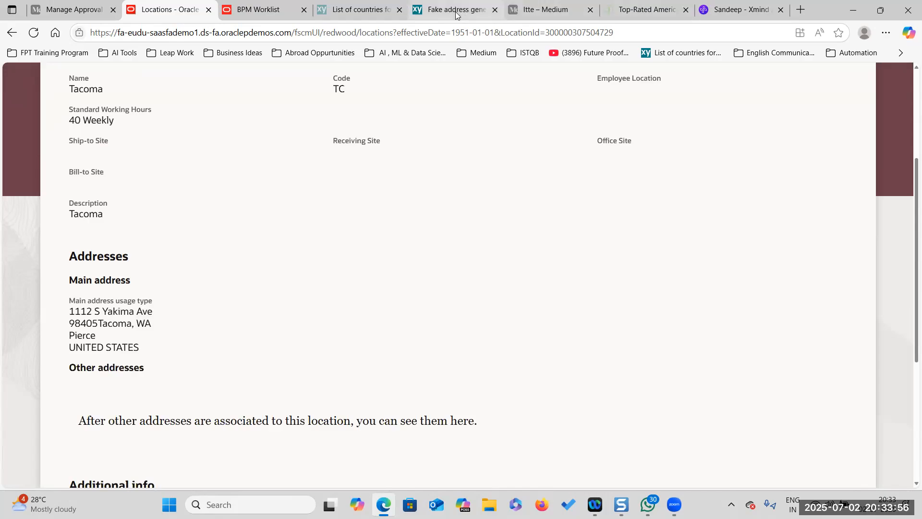
{"action": "left_click", "coordinate": [522, 200]}
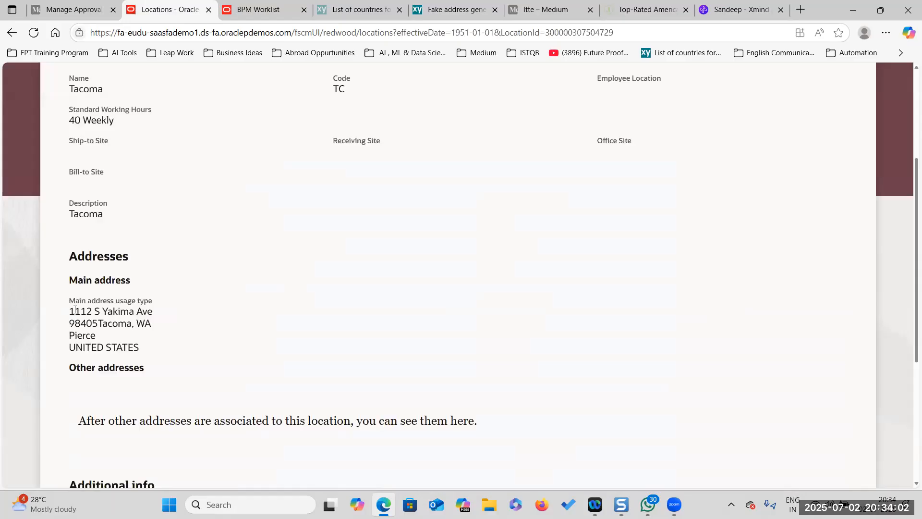
{"action": "left_click", "coordinate": [74, 327]}
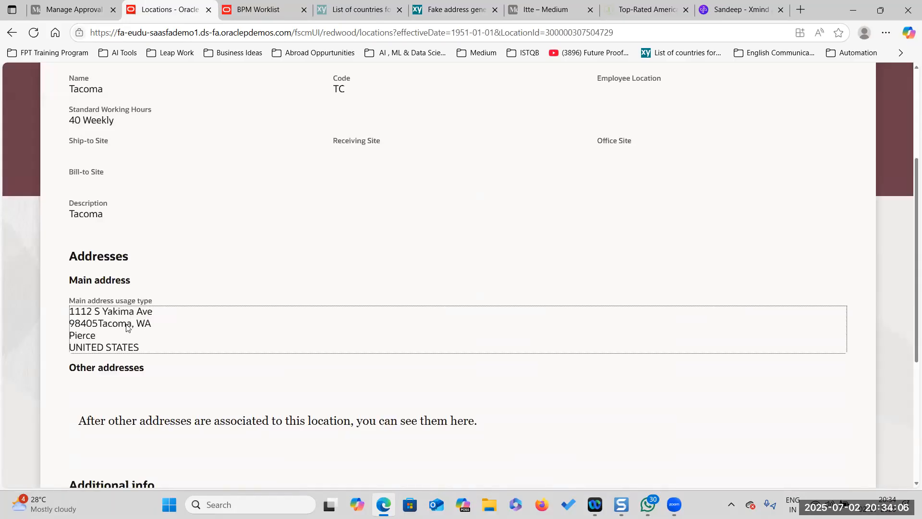
{"action": "scroll", "coordinate": [149, 392], "scroll_direction": "down", "scroll_amount": 1}
{"action": "scroll", "coordinate": [149, 391], "scroll_direction": "up", "scroll_amount": 5}
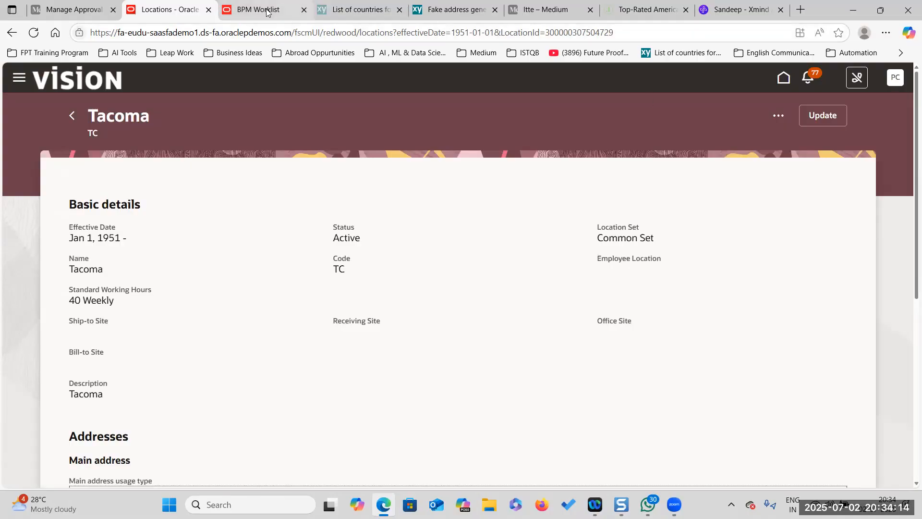
{"action": "mouse_move", "coordinate": [266, 12]}
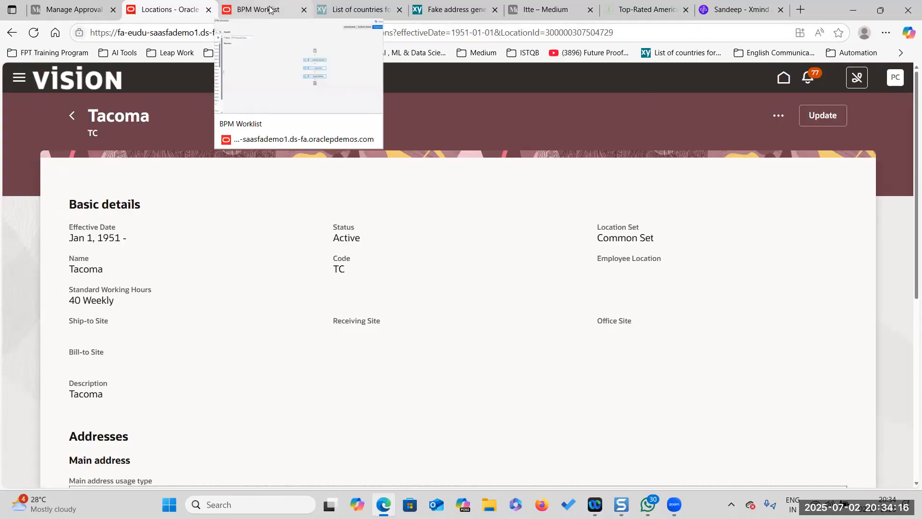
Step: Confirm the three FPT Approval Group approvers in BPM Worklist, then close it and go back to Tacoma
{"action": "left_click", "coordinate": [269, 9]}
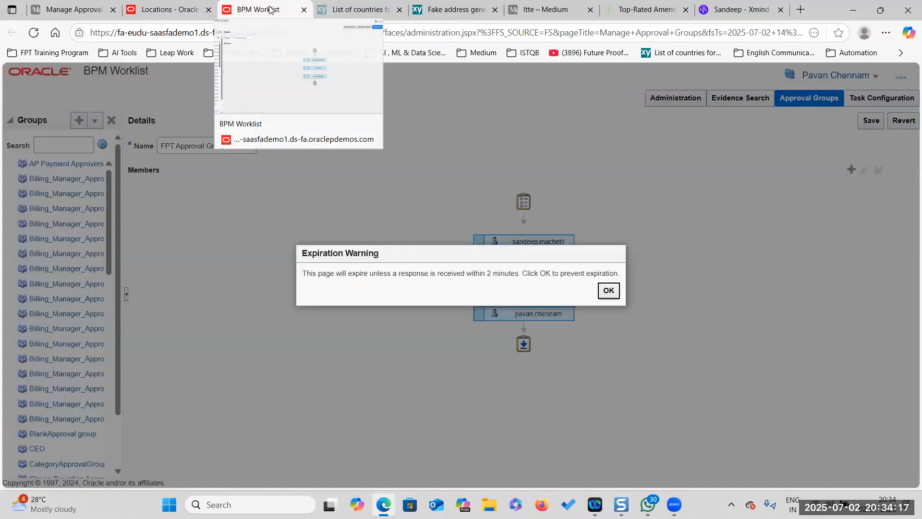
{"action": "left_click", "coordinate": [609, 290]}
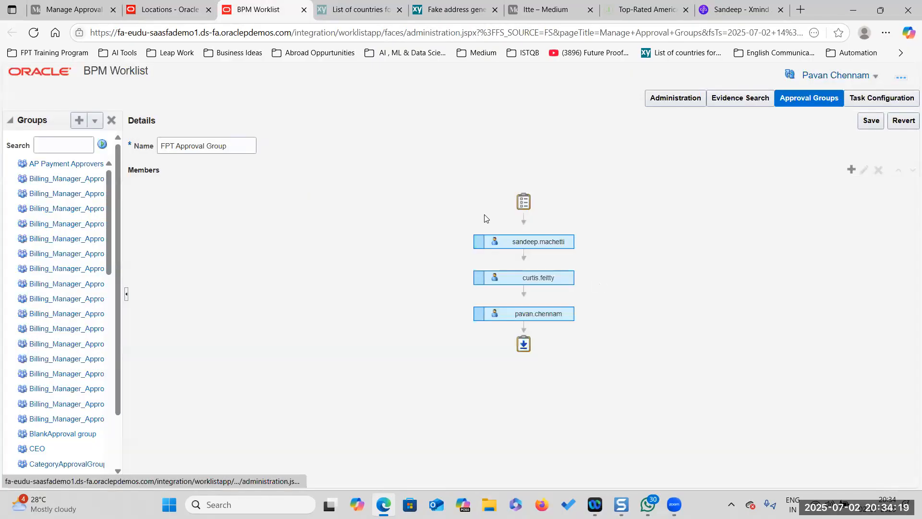
{"action": "left_click", "coordinate": [305, 12]}
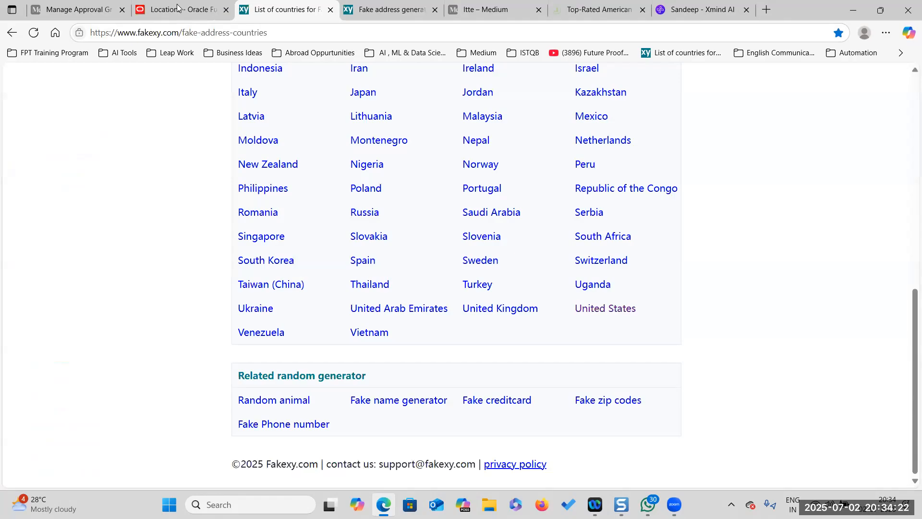
{"action": "key", "text": "ctrl+shift+Tab"}
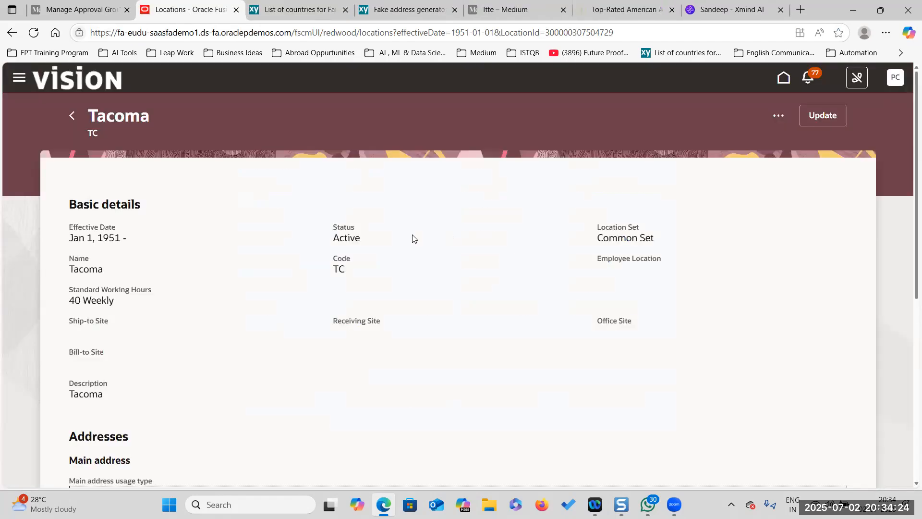
Step: Read through the Medium article on Manage Approval Groups
{"action": "left_click", "coordinate": [96, 9]}
{"action": "scroll", "coordinate": [455, 287], "scroll_direction": "down", "scroll_amount": 10}
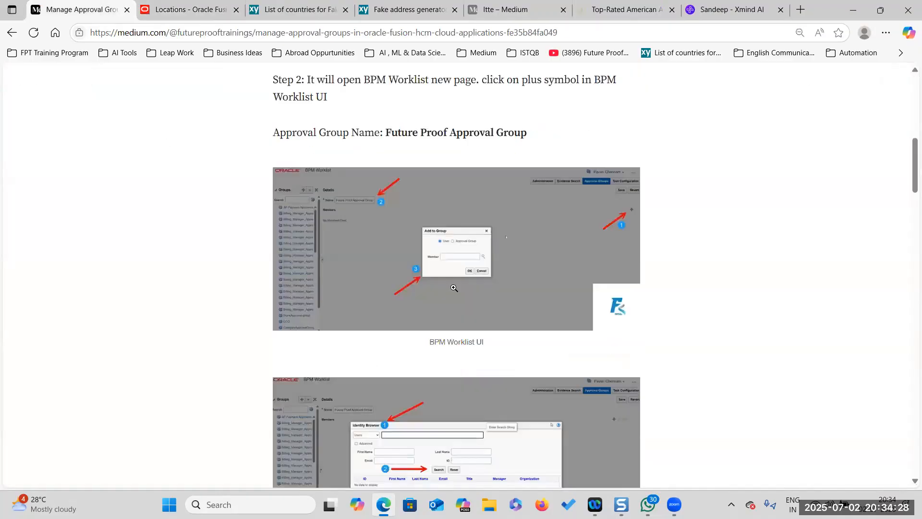
{"action": "scroll", "coordinate": [454, 288], "scroll_direction": "up", "scroll_amount": 5}
{"action": "scroll", "coordinate": [454, 288], "scroll_direction": "down", "scroll_amount": 20}
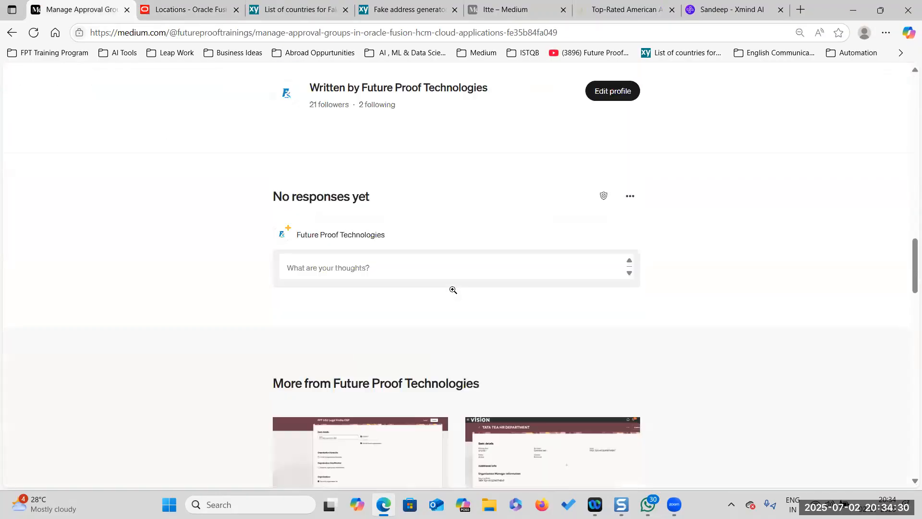
{"action": "scroll", "coordinate": [453, 290], "scroll_direction": "up", "scroll_amount": 10}
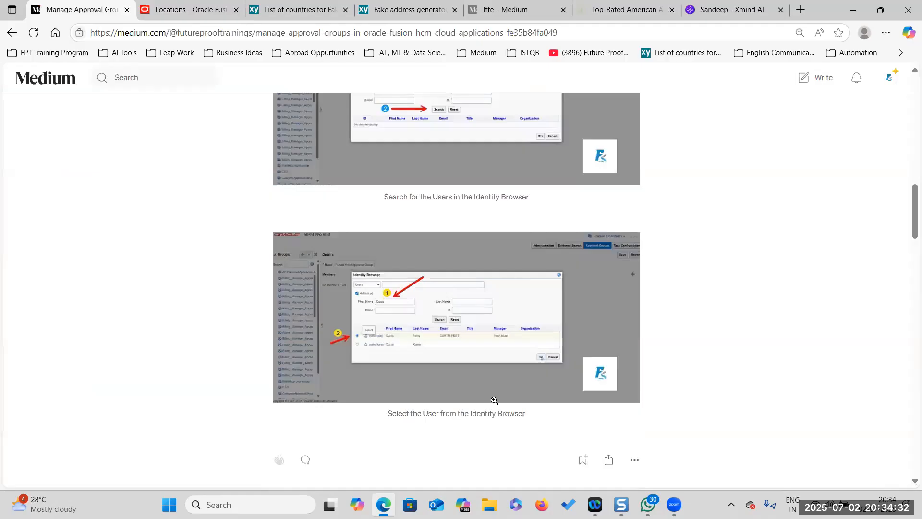
{"action": "scroll", "coordinate": [449, 368], "scroll_direction": "up", "scroll_amount": 5}
{"action": "scroll", "coordinate": [449, 367], "scroll_direction": "up", "scroll_amount": 10}
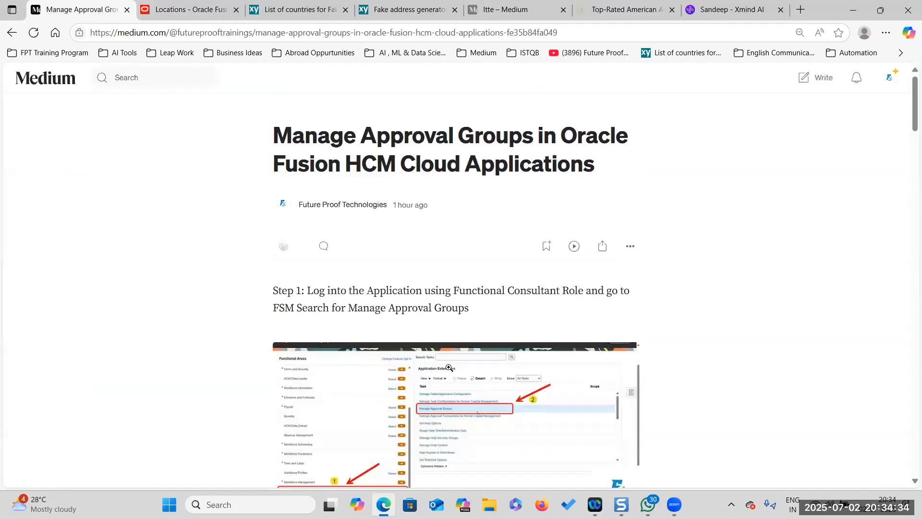
{"action": "scroll", "coordinate": [449, 367], "scroll_direction": "down", "scroll_amount": 7}
{"action": "scroll", "coordinate": [432, 344], "scroll_direction": "up", "scroll_amount": 7}
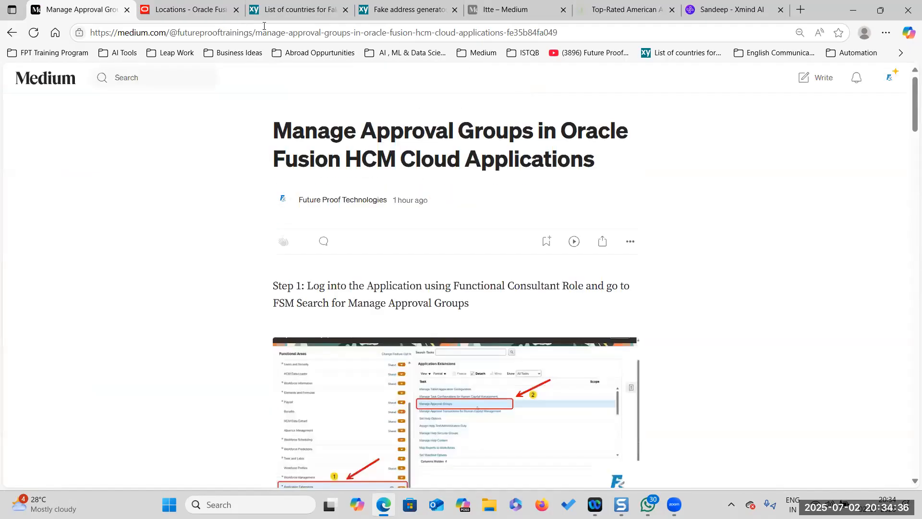
Step: Return to the Tacoma location, check the latest notifications, and head to the Fusion home page
{"action": "left_click", "coordinate": [204, 16]}
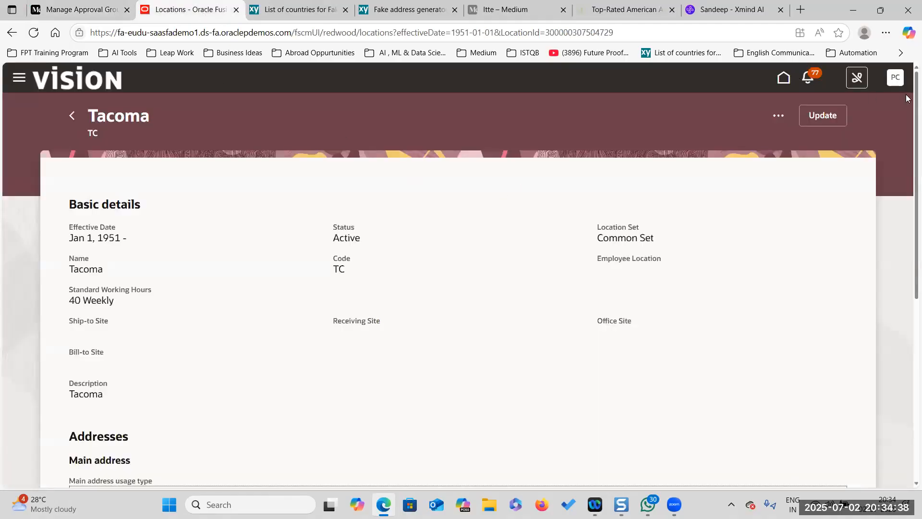
{"action": "left_click", "coordinate": [809, 78]}
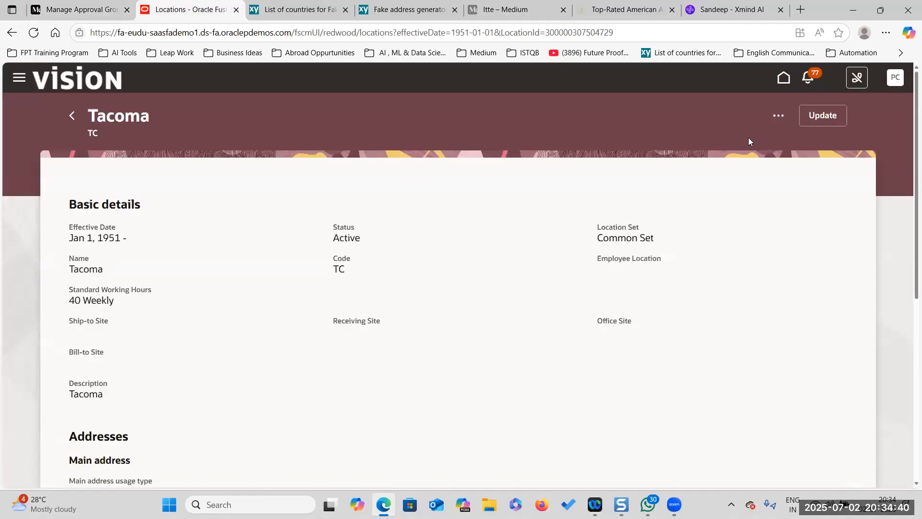
{"action": "left_click", "coordinate": [785, 81]}
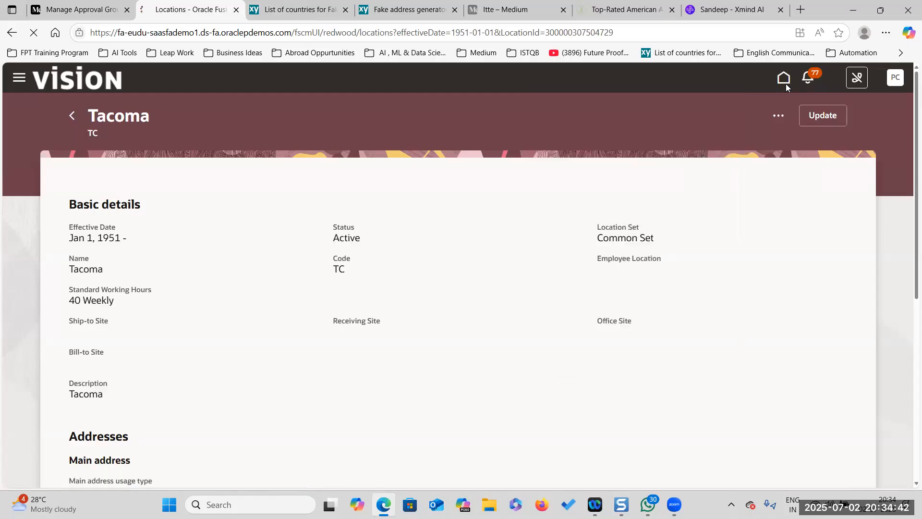